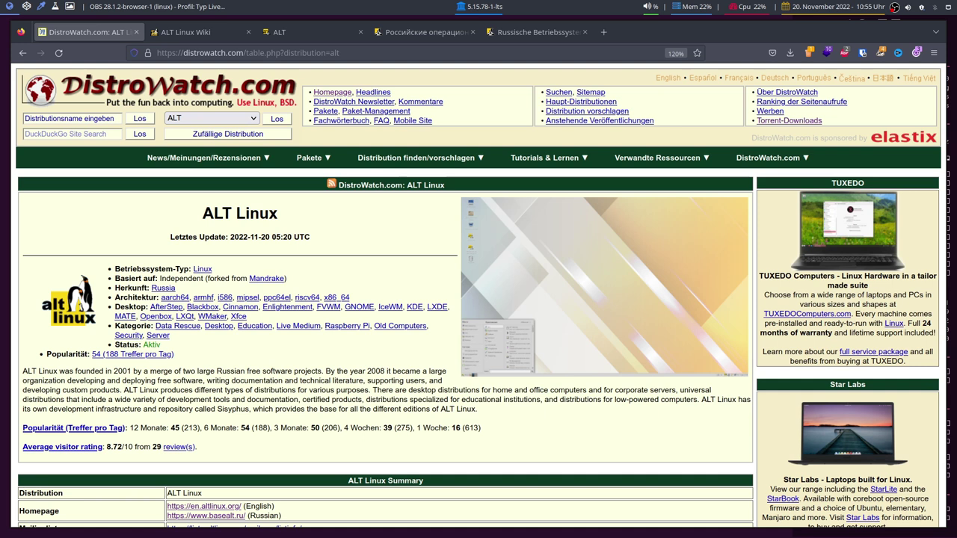
Step: Switch from DistroWatch's ALT Linux entry to the Firefox window showing basealt.ru
click(701, 38)
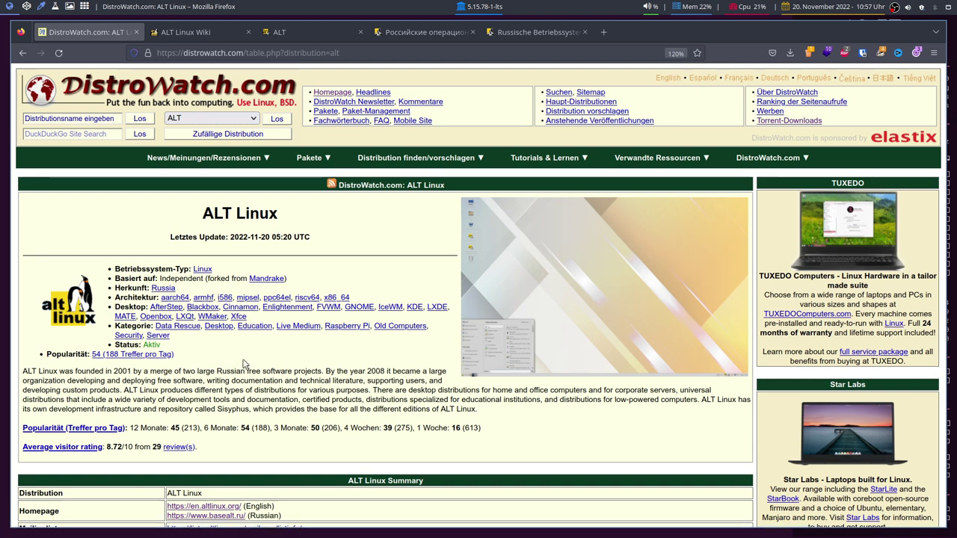
key(alt+Tab)
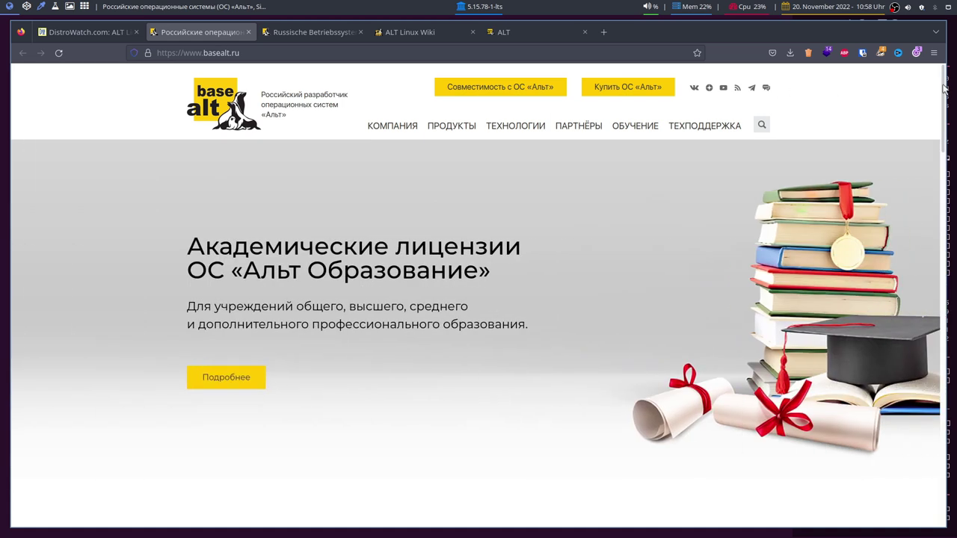
Step: Highlight the company name in the basealt.ru footer, reset the 140% zoom, and open the German translation
drag(944, 89, 881, 476)
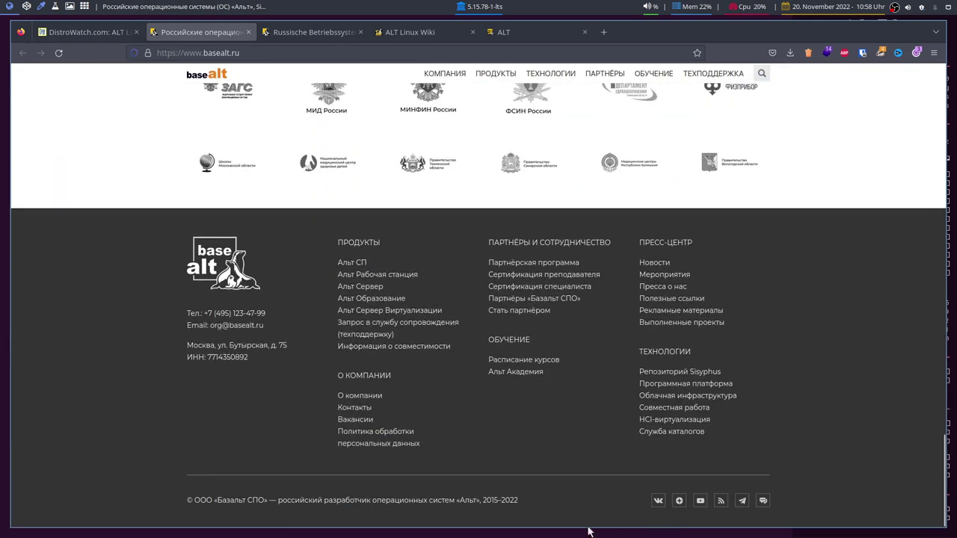
drag(217, 500, 266, 500)
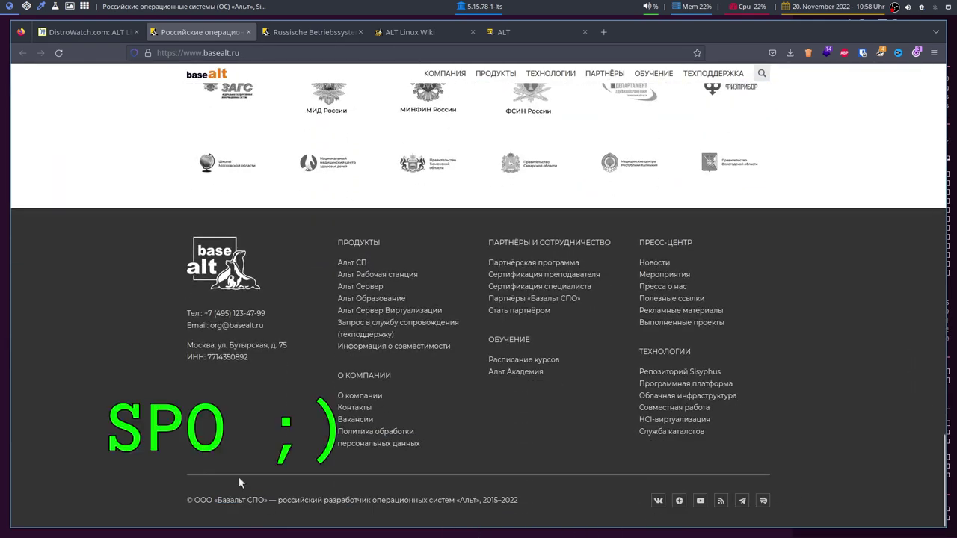
scroll(293, 385, up, 3)
scroll(293, 383, up, 10)
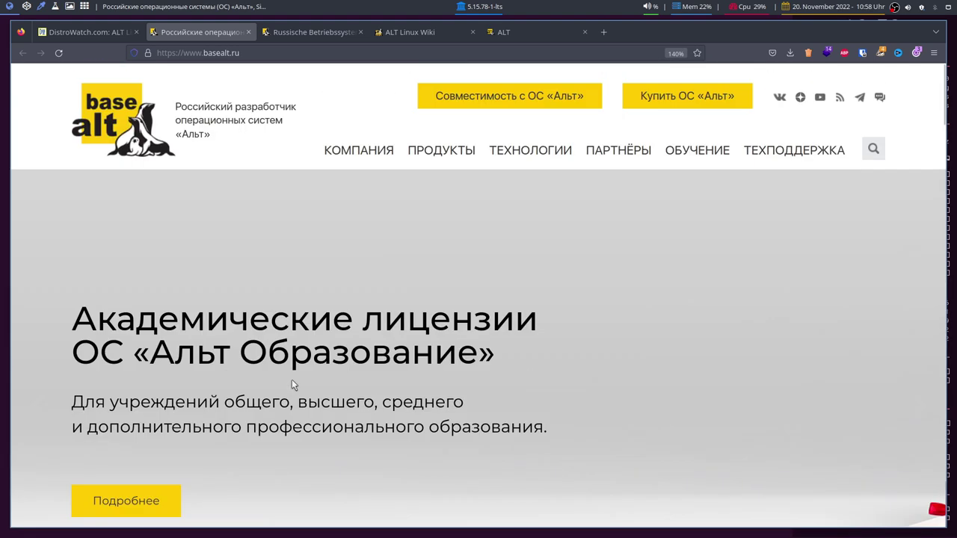
click(675, 54)
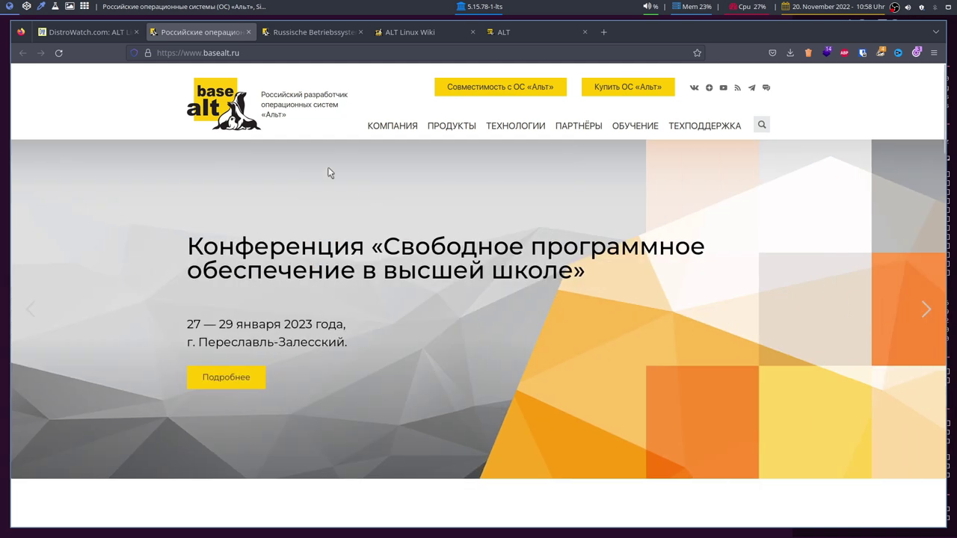
click(306, 36)
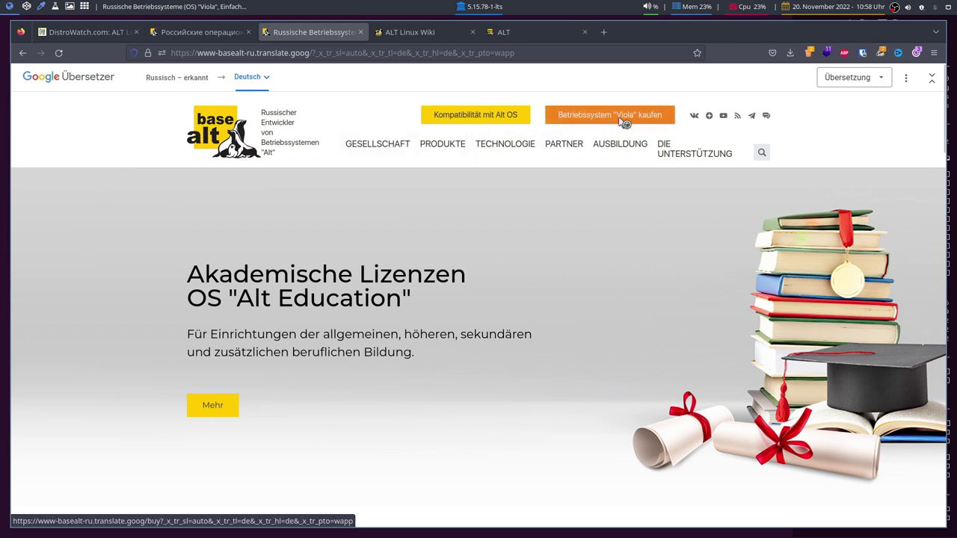
mouse_move(622, 122)
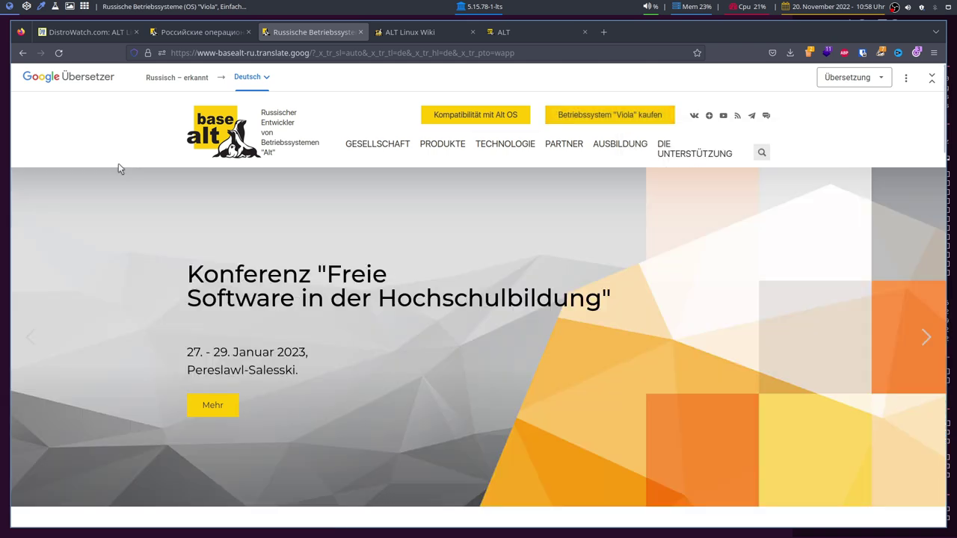
scroll(118, 163, down, 3)
scroll(117, 193, up, 3)
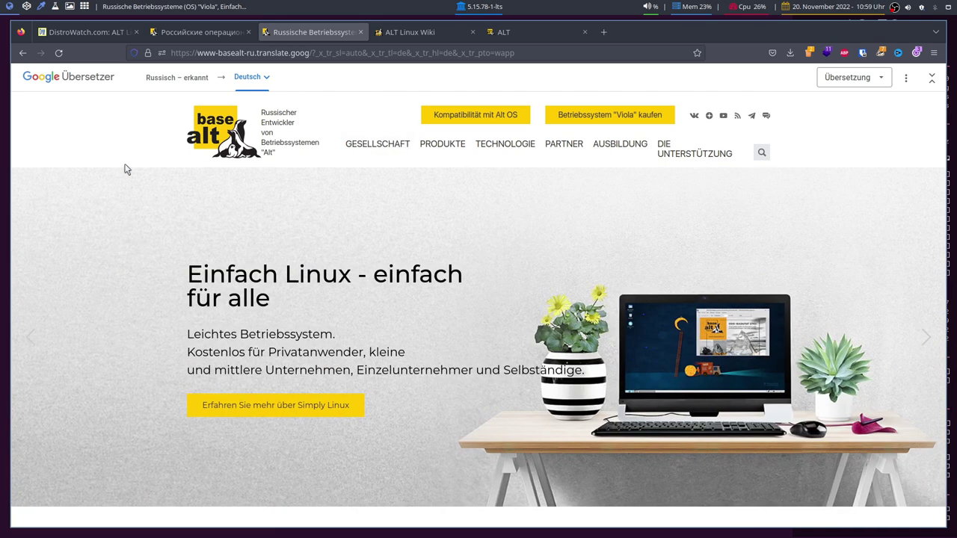
scroll(116, 191, down, 5)
scroll(116, 195, up, 4)
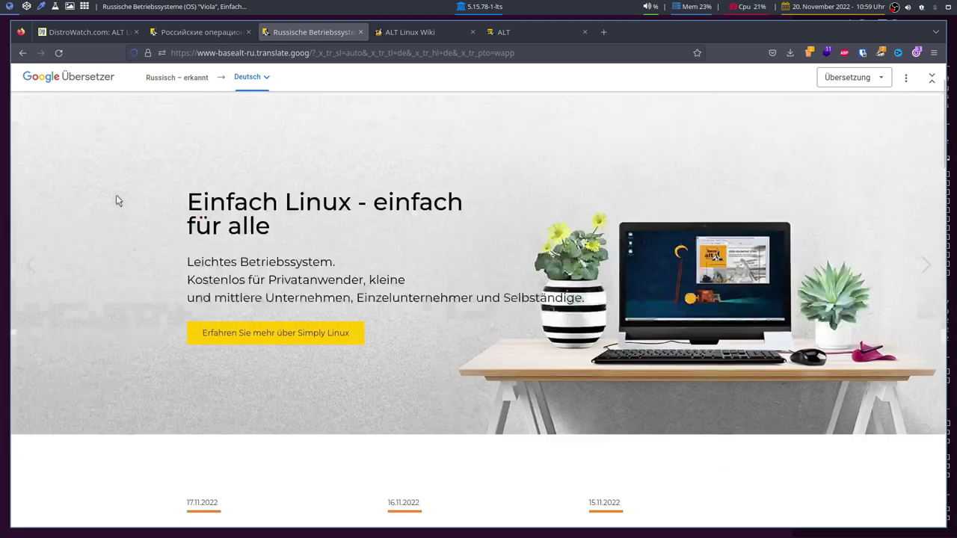
scroll(116, 199, up, 1)
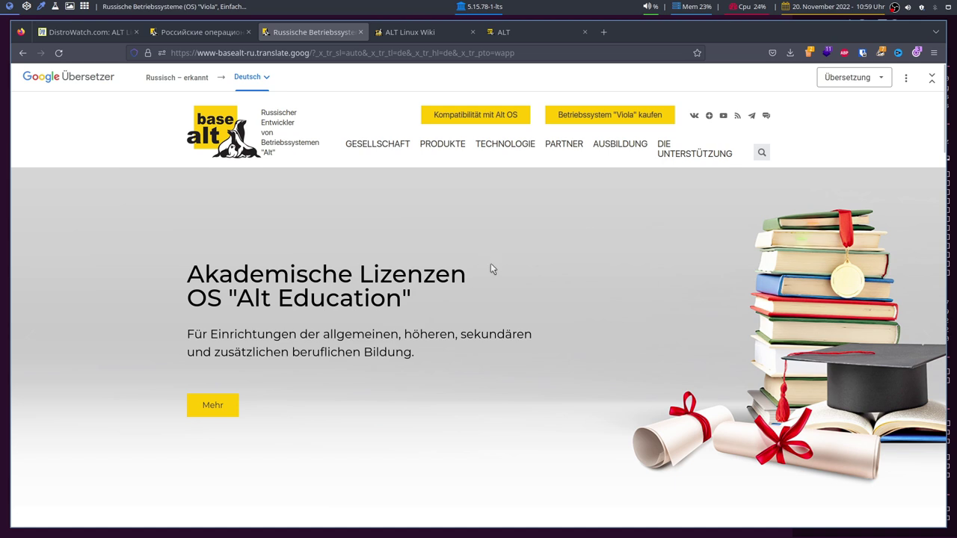
Step: Scroll the translated BaseALT page to the customers section and back, then go to ALT Linux Wiki
scroll(492, 269, down, 10)
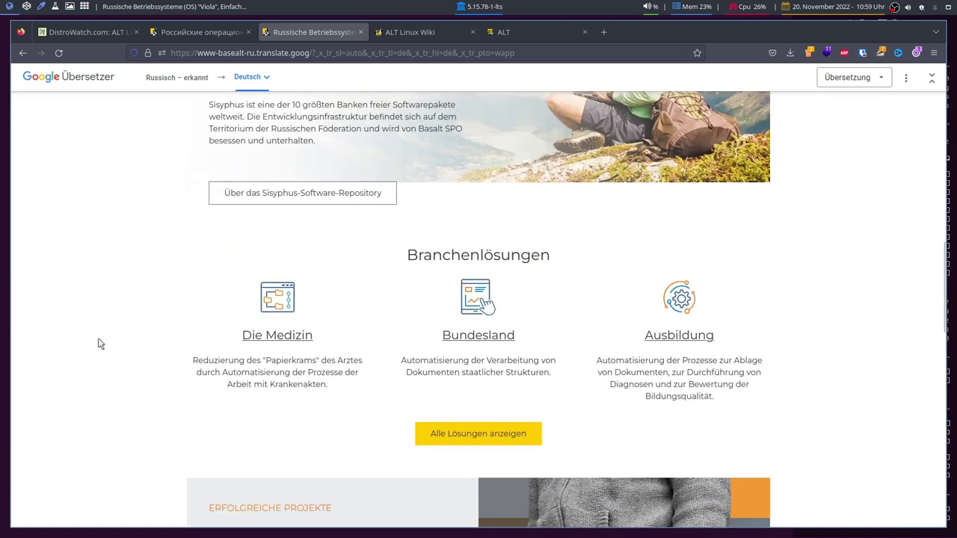
scroll(101, 344, down, 8)
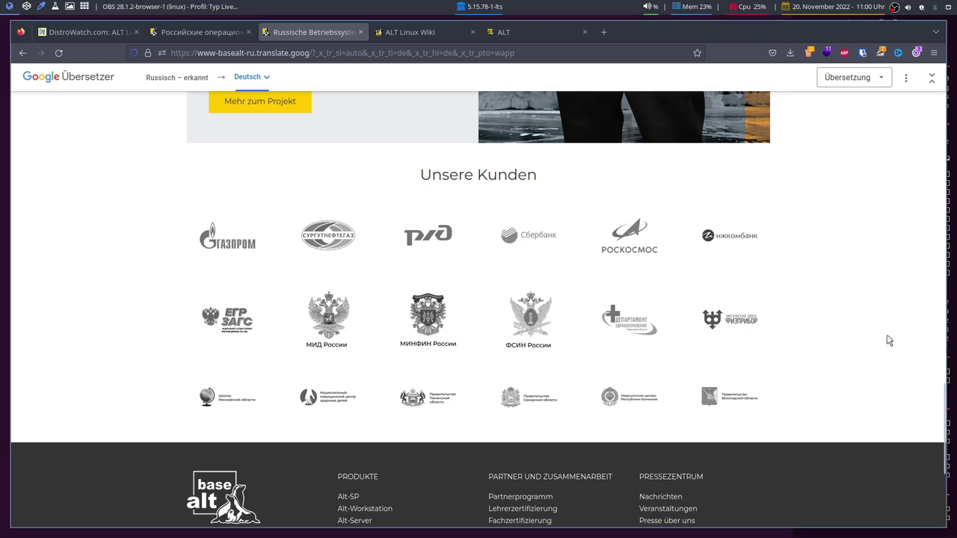
scroll(875, 350, up, 20)
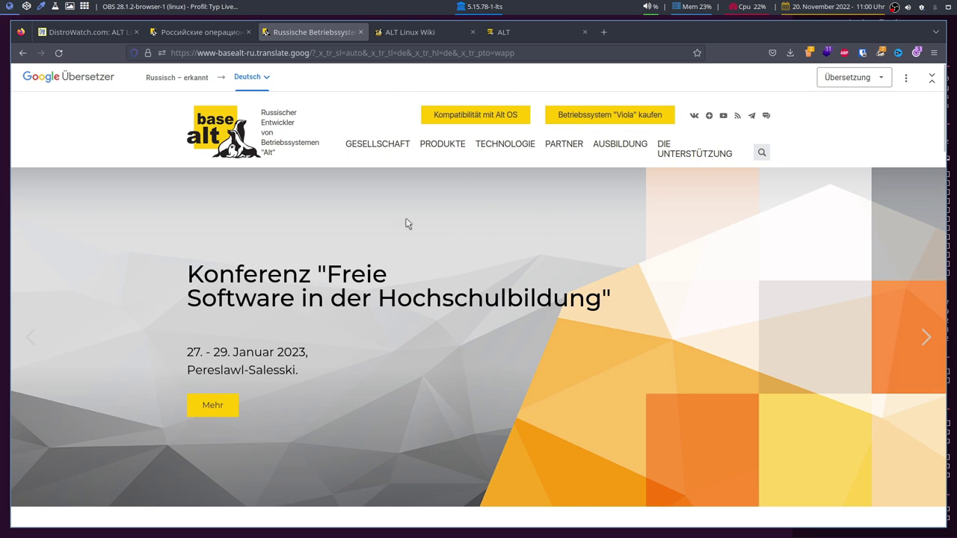
click(402, 31)
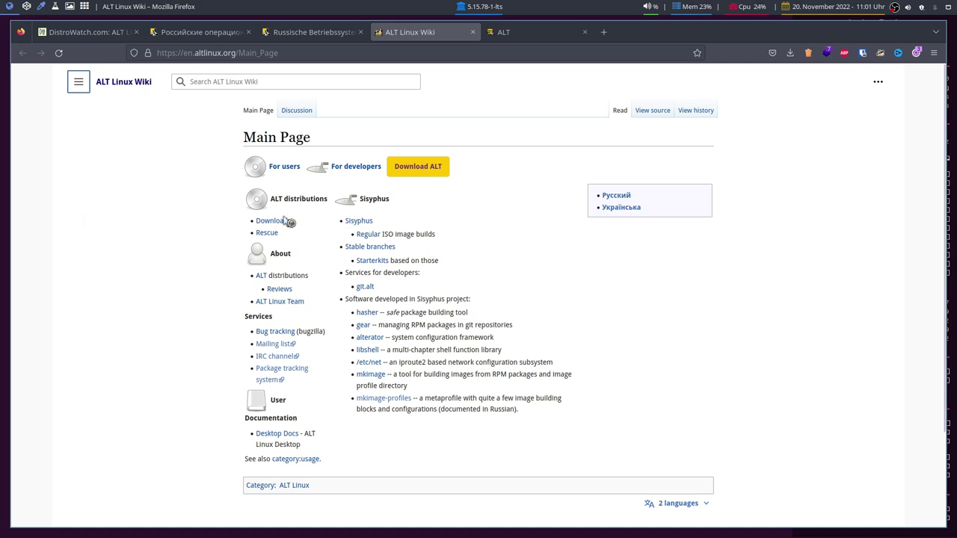
Step: Open getalt.org in English and browse the Workstation, Server, Education and Simply Linux editions
click(518, 31)
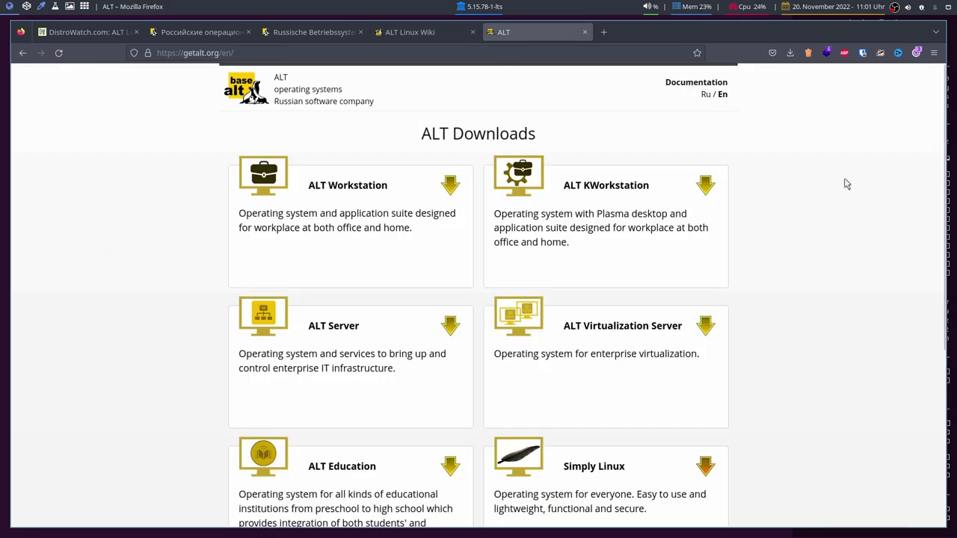
scroll(842, 186, down, 2)
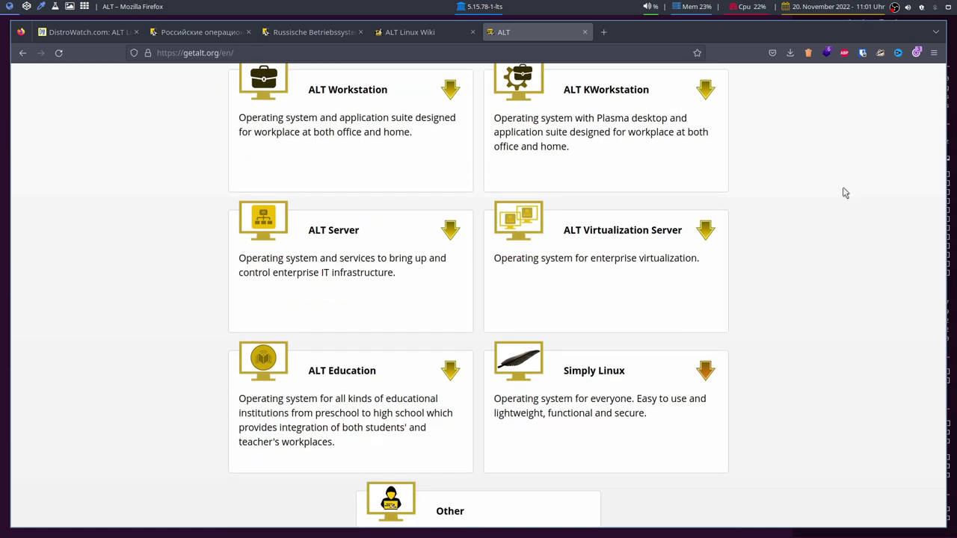
scroll(822, 217, down, 1)
scroll(813, 235, up, 5)
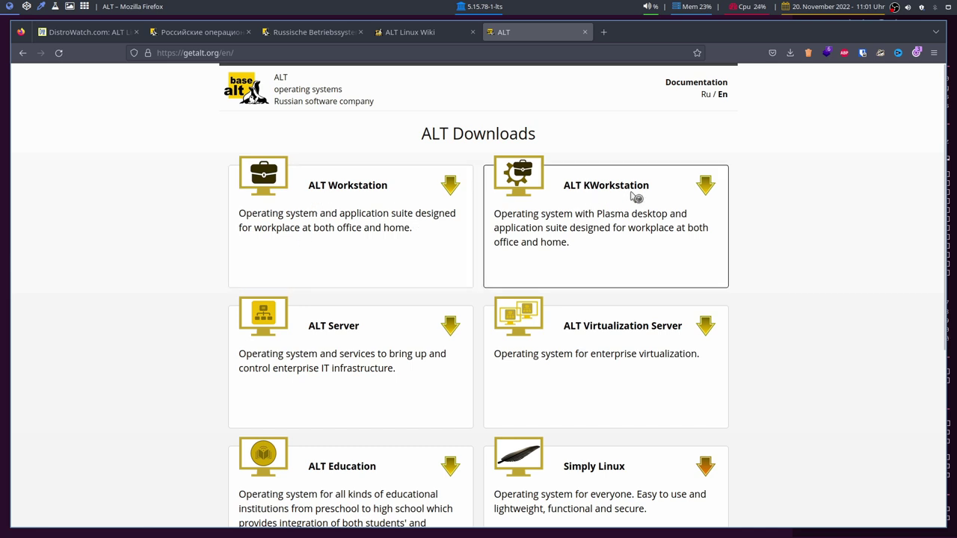
scroll(128, 262, down, 1)
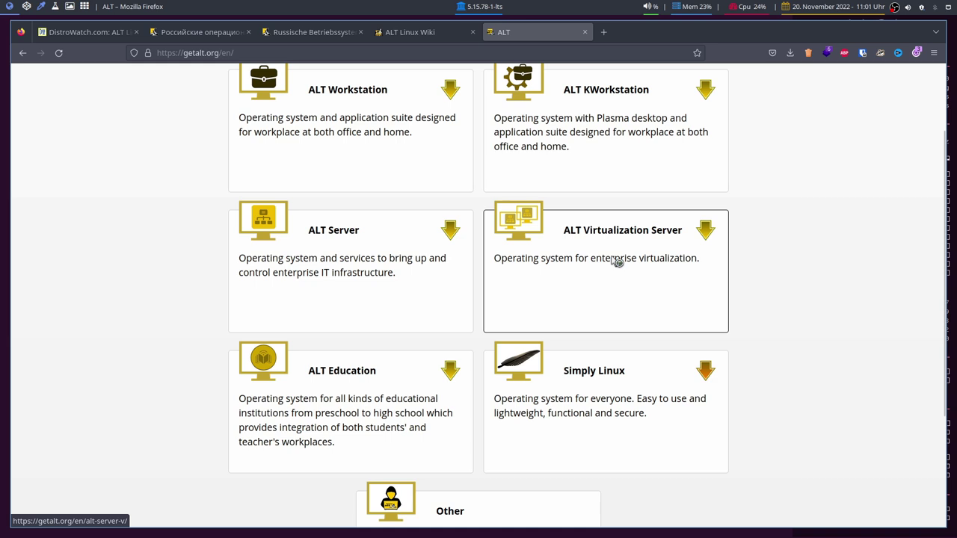
scroll(294, 284, down, 1)
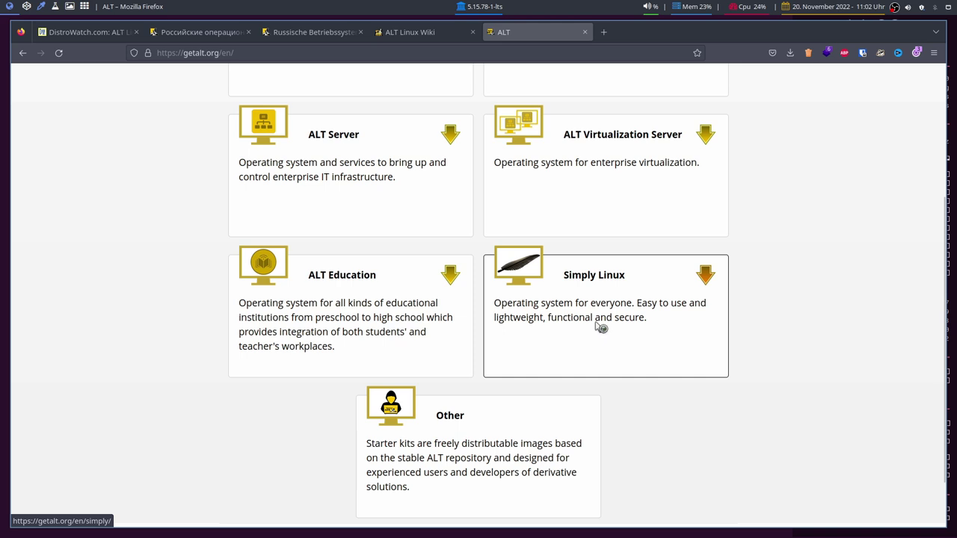
scroll(590, 326, down, 2)
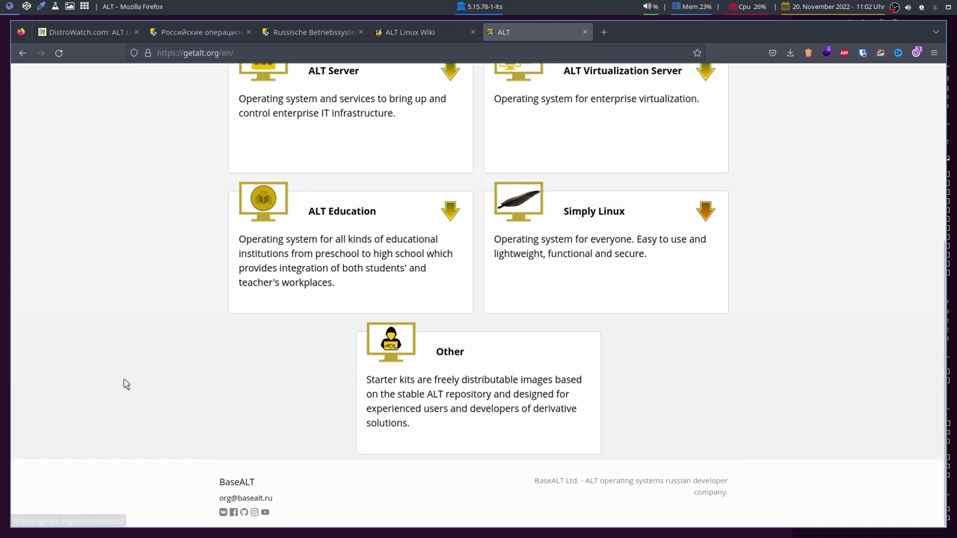
scroll(142, 341, up, 4)
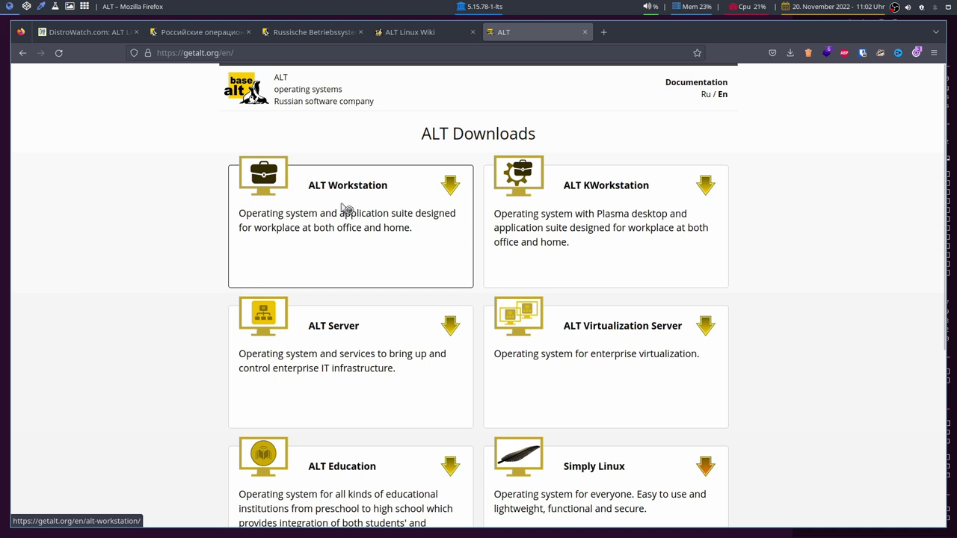
Step: Download alt-workstation-10.0-x86_64.iso from the Install x86-64 entry on the ALT Workstation page
click(367, 198)
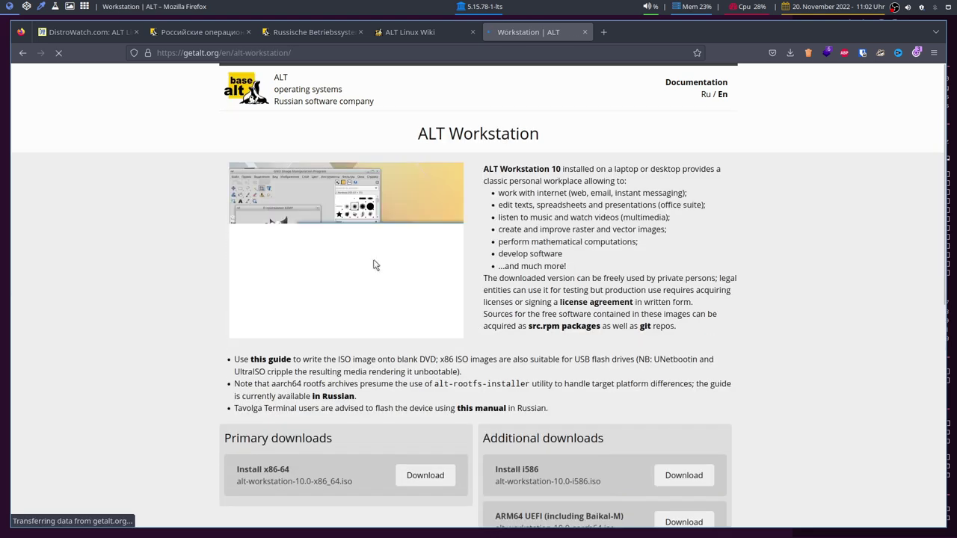
scroll(170, 261, down, 3)
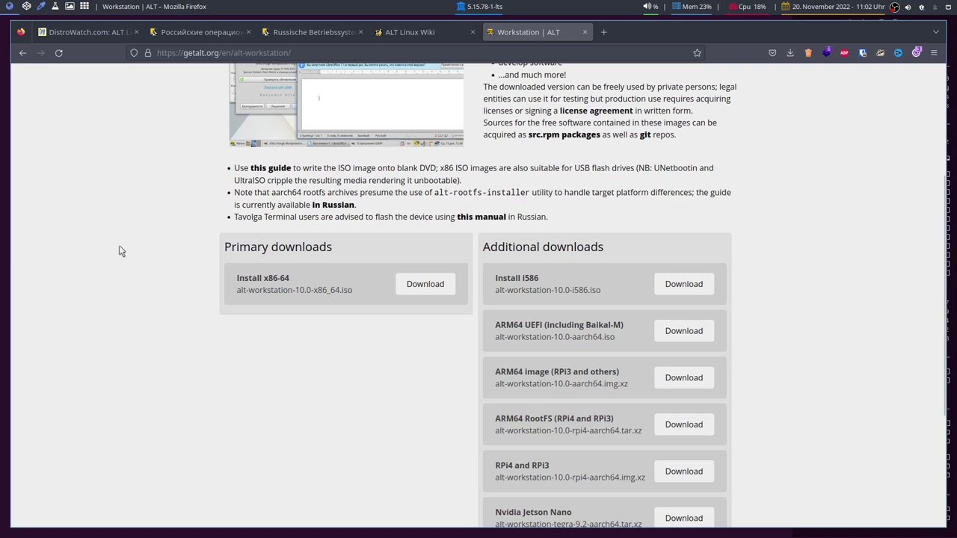
scroll(167, 189, down, 3)
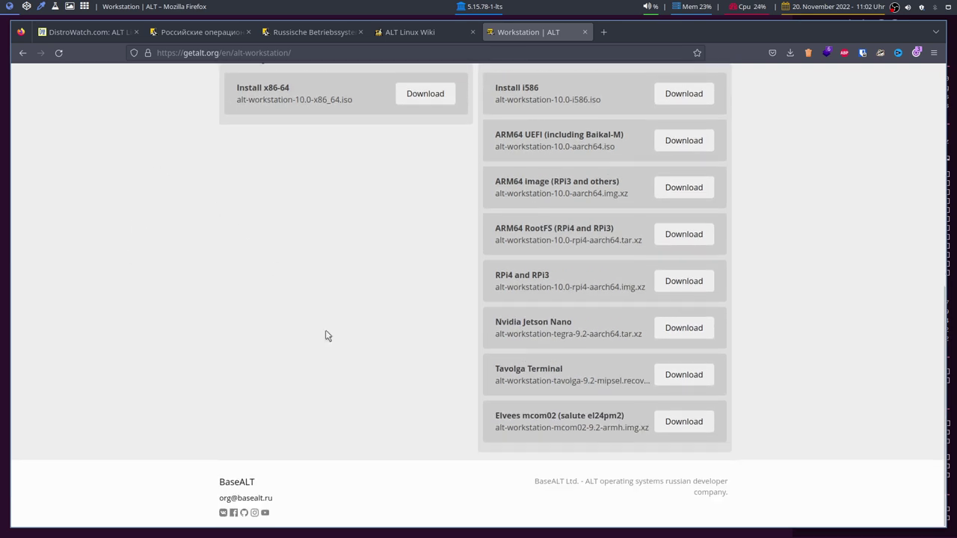
scroll(428, 334, up, 1)
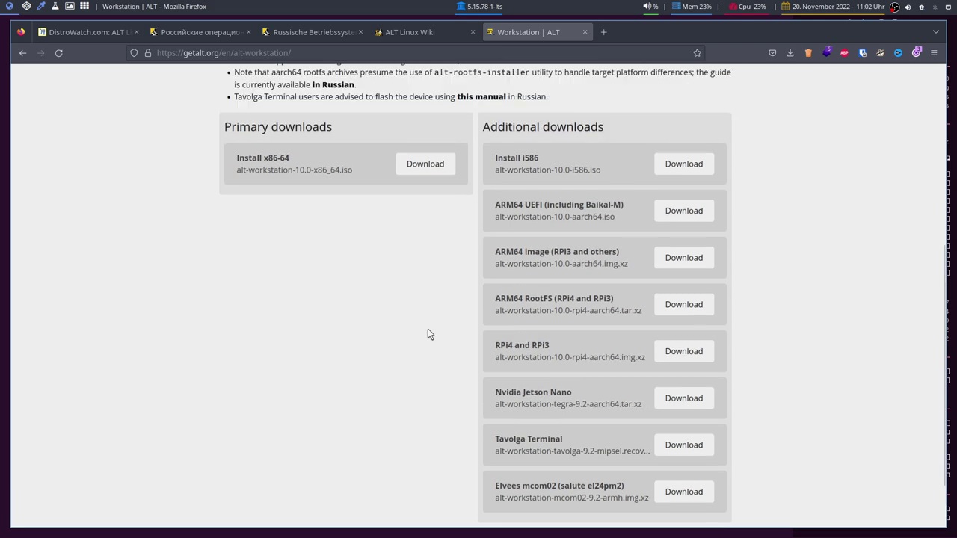
scroll(428, 329, up, 2)
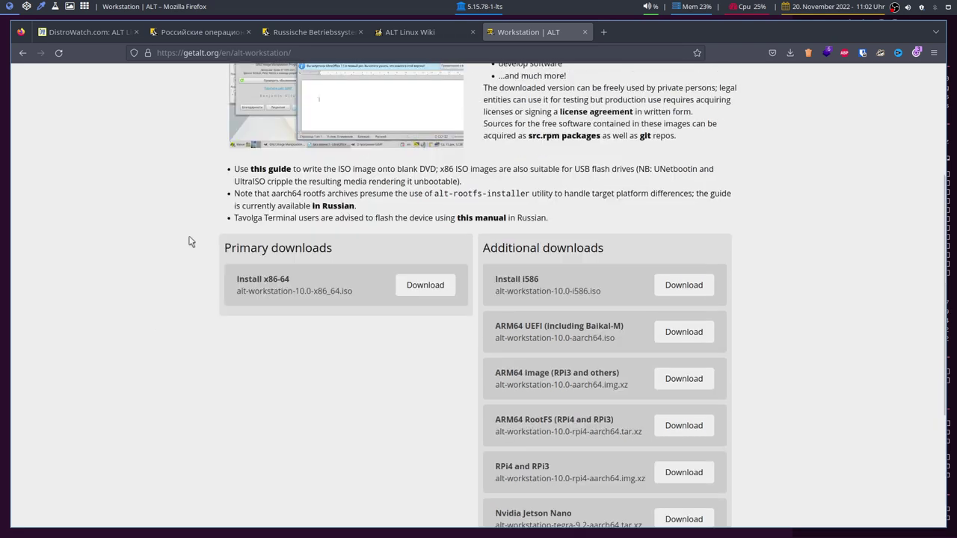
click(422, 290)
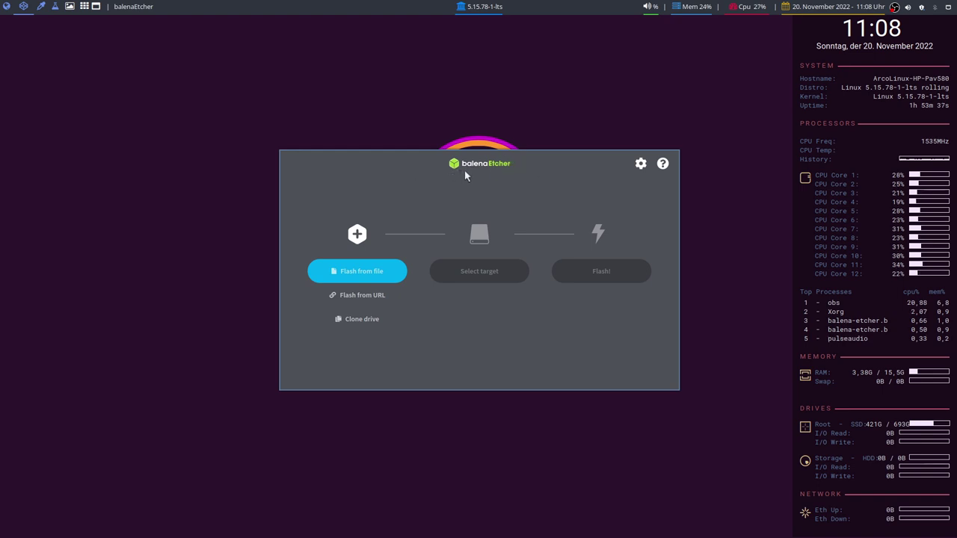
Step: Load alt-workstation-10.0-x86_64.iso from the Downloads folder as the image to flash
click(370, 267)
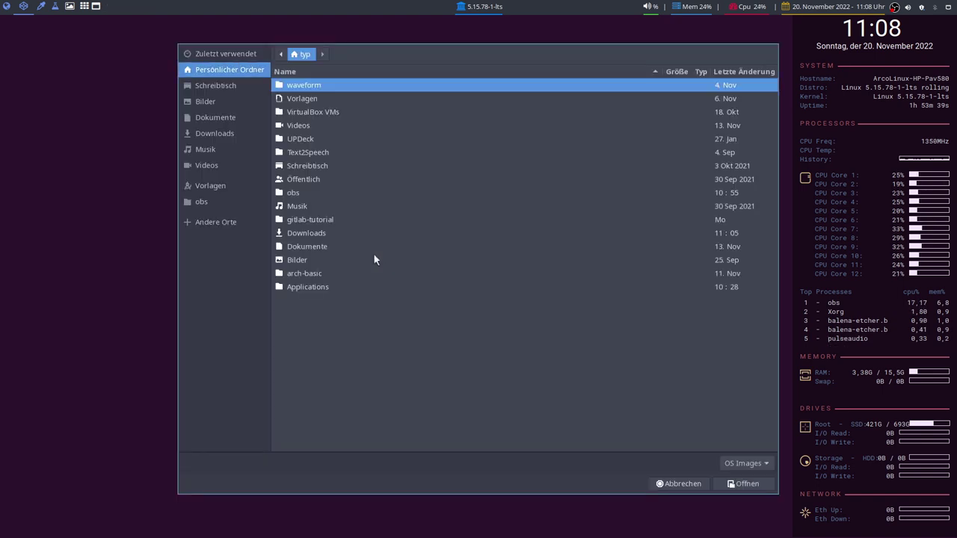
click(217, 133)
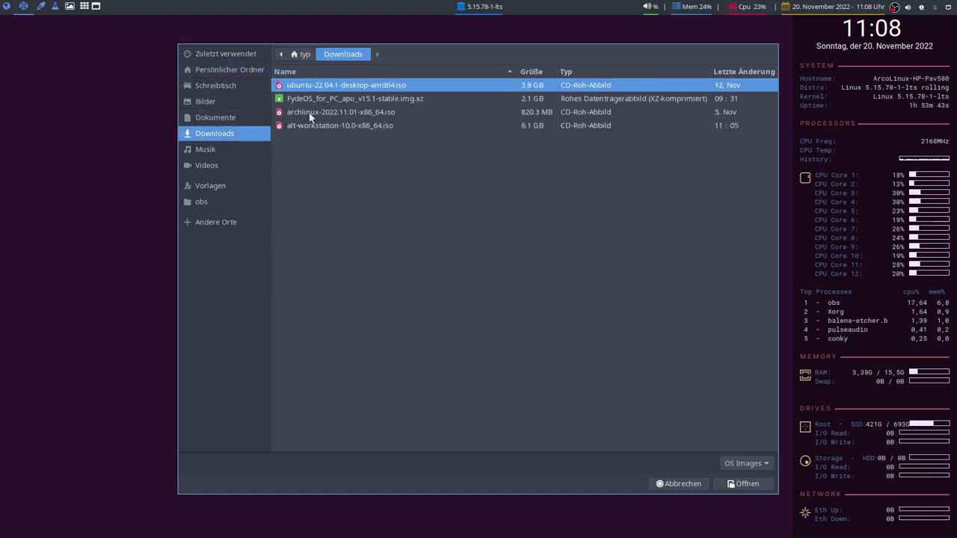
click(313, 128)
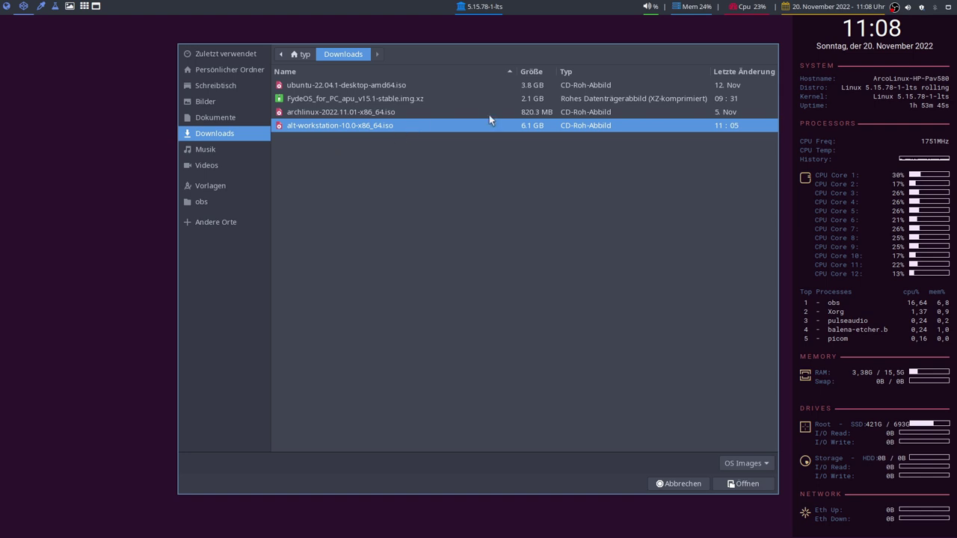
click(745, 485)
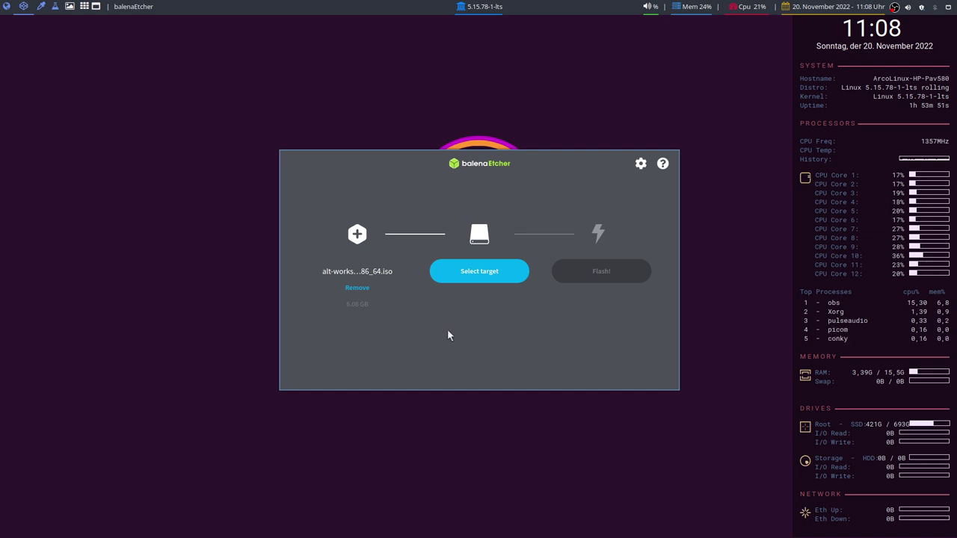
click(479, 275)
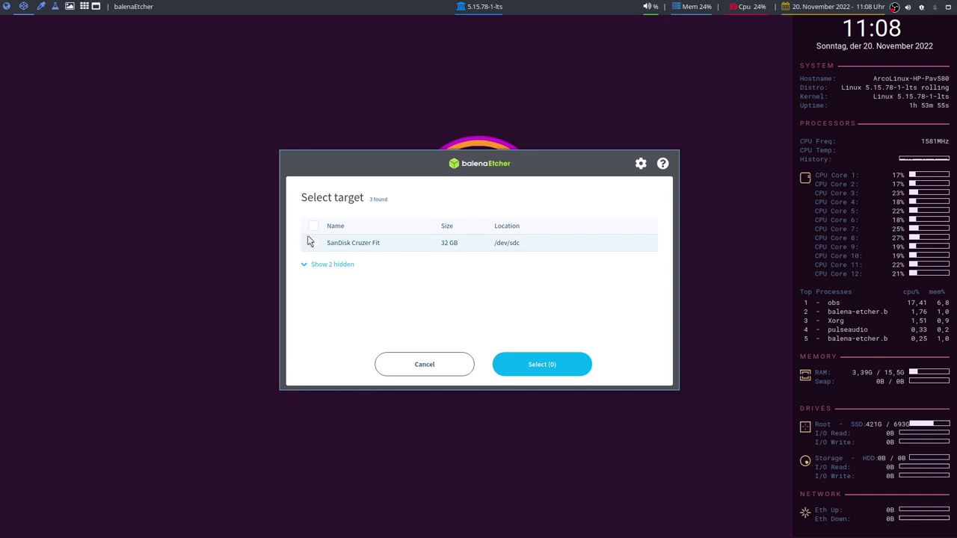
Step: Flash the image to the 32 GB SanDisk Cruzer Fit, authorizing with the account password, then quit Etcher
click(313, 242)
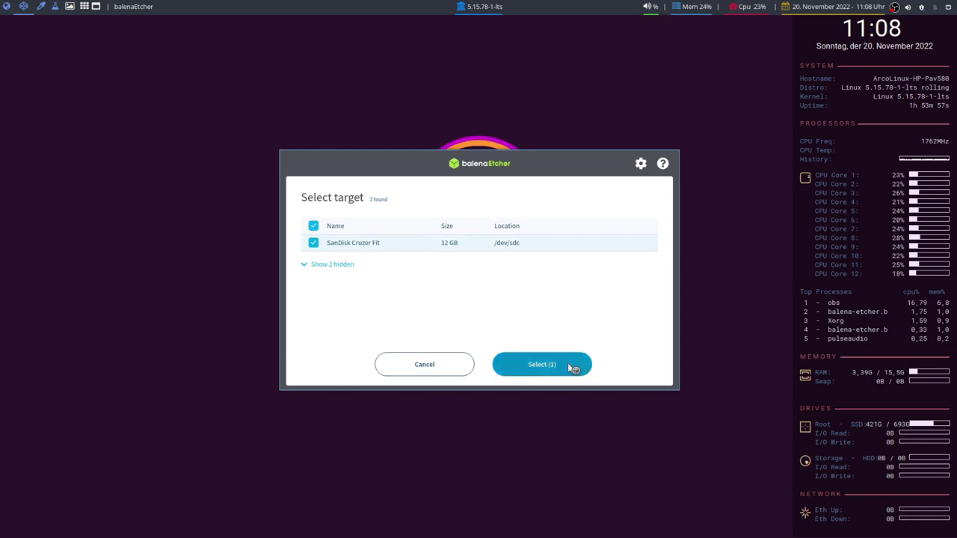
click(570, 365)
click(607, 274)
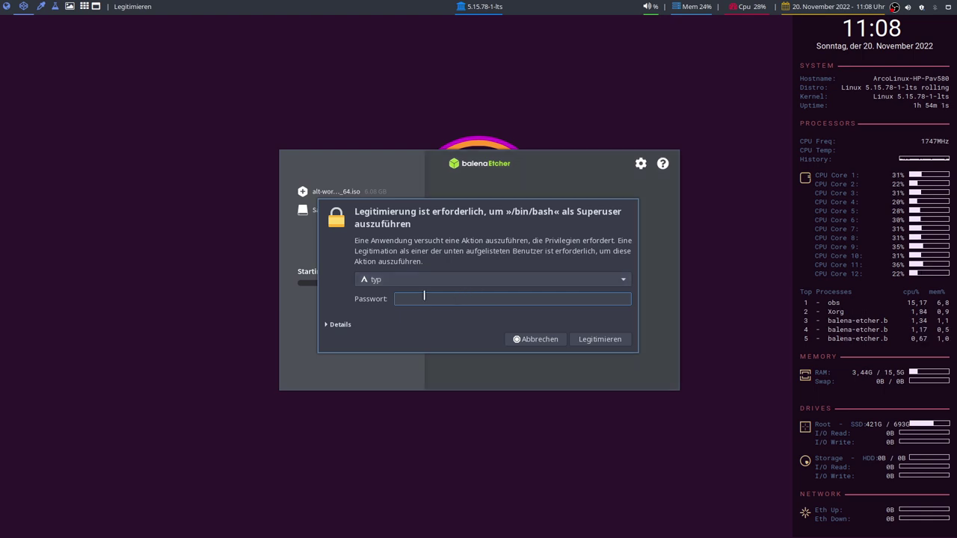
text(*****)
key(Return)
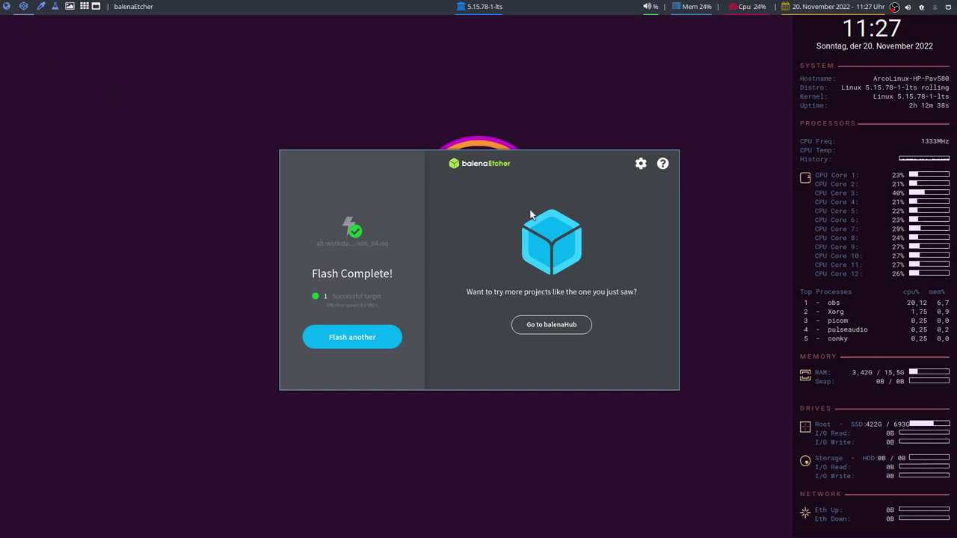
key(super+q)
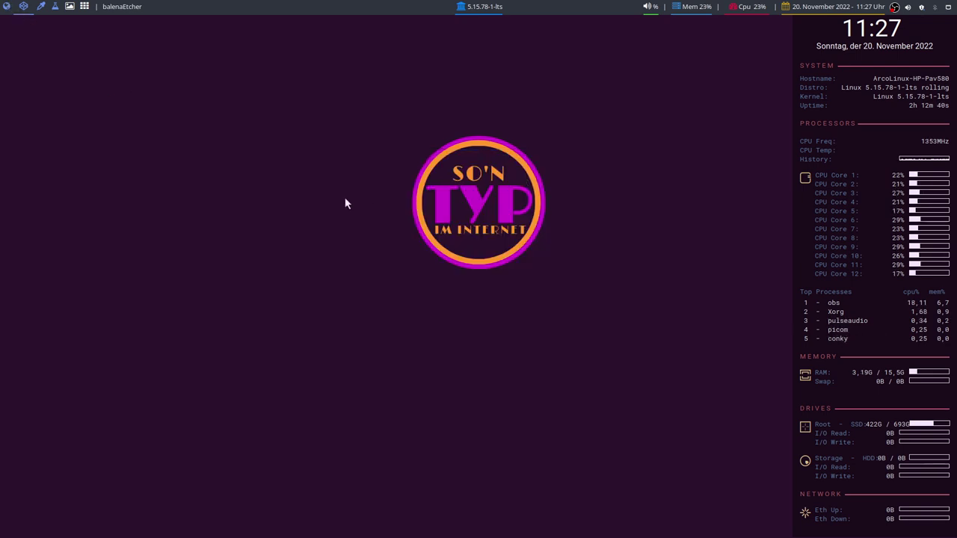
key(super+shift+Return)
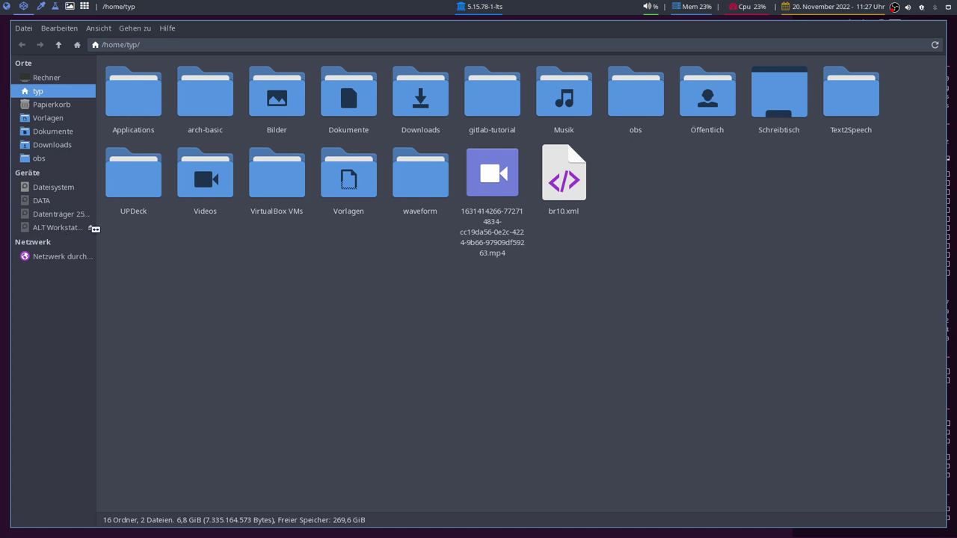
Step: Eject the ALT Workstation drive from the PCManFM sidebar and close the file manager
click(91, 229)
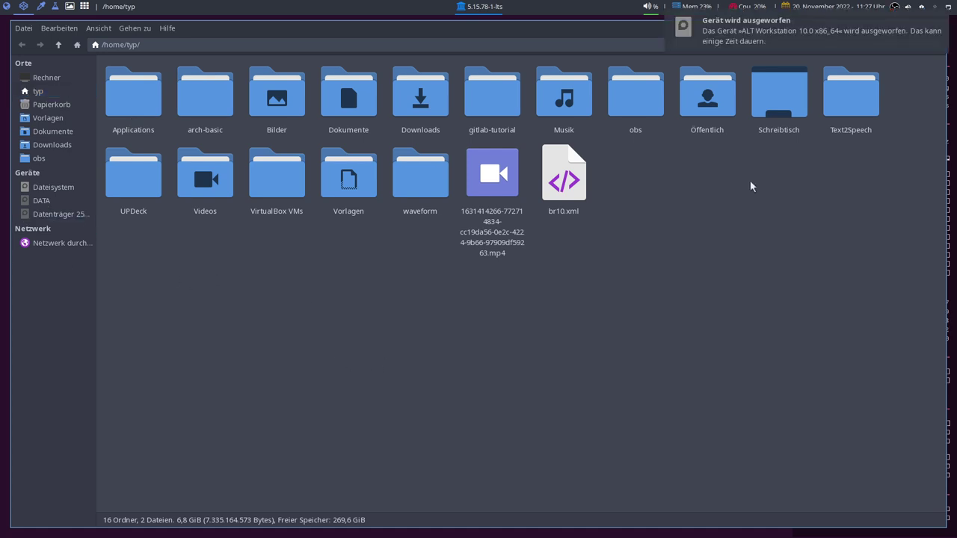
key(super+q)
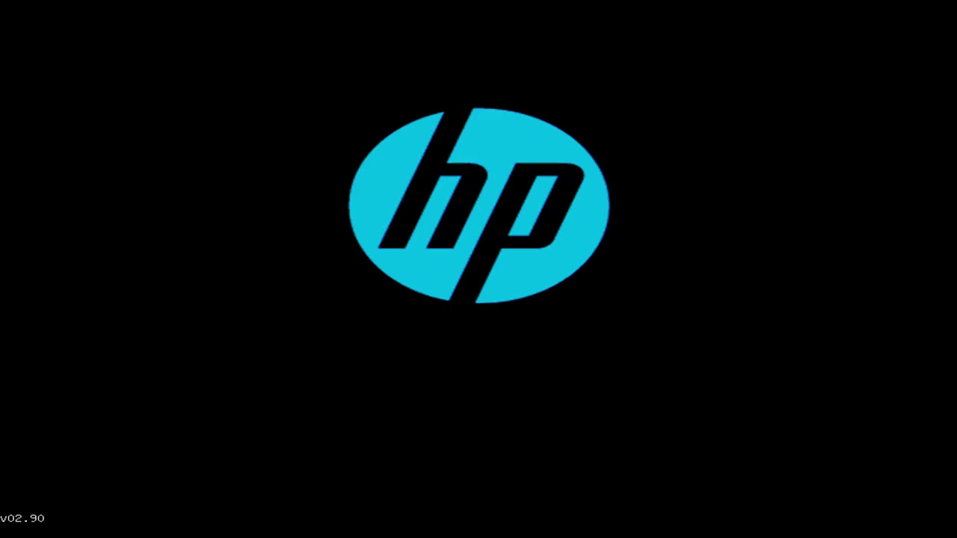
Step: Boot the HP laptop from the SanDisk Cruzer Fit 1.27 UEFI entry in the F9 boot menu
key(F9)
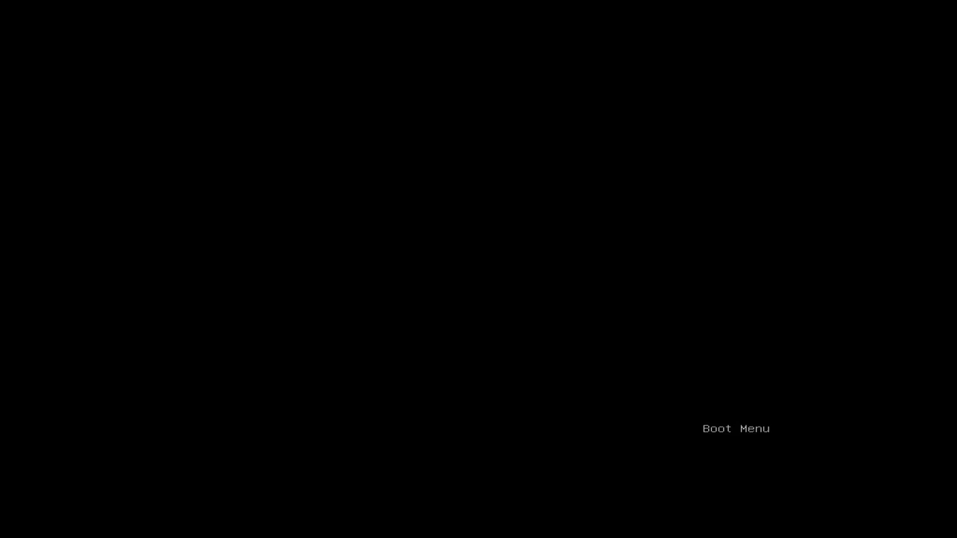
key(Return)
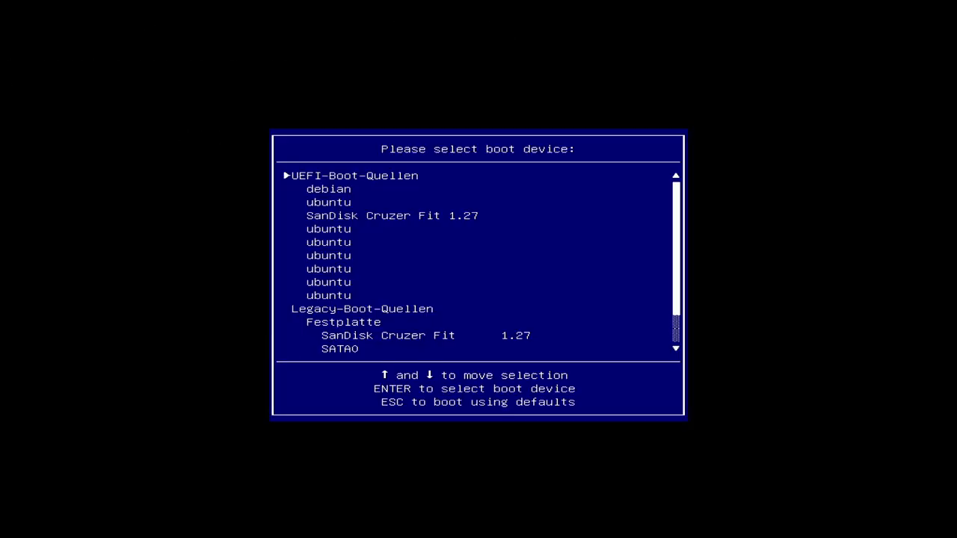
key(Down)
key(Down)
key(Down)
key(Return)
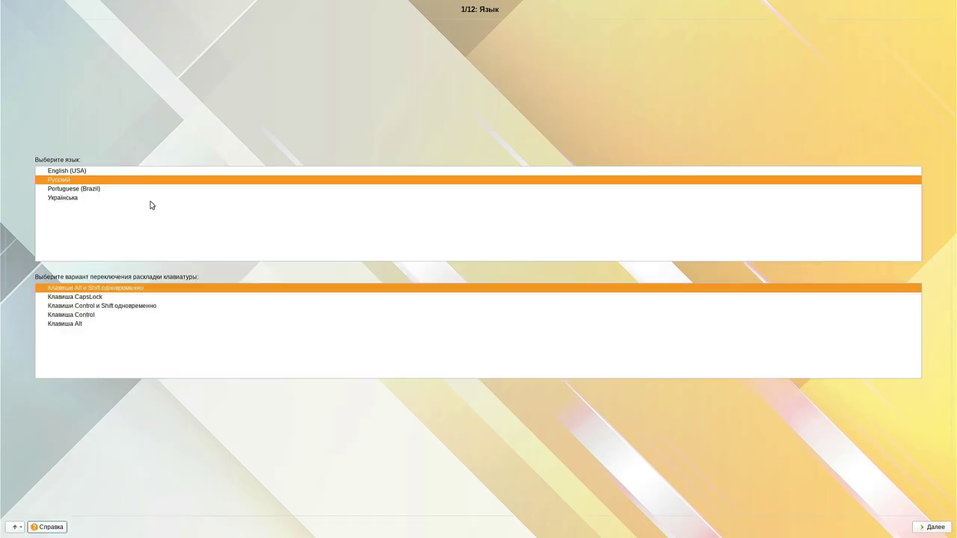
Step: Keep English (USA) on the installer's Language page and advance to the License Agreement
click(103, 173)
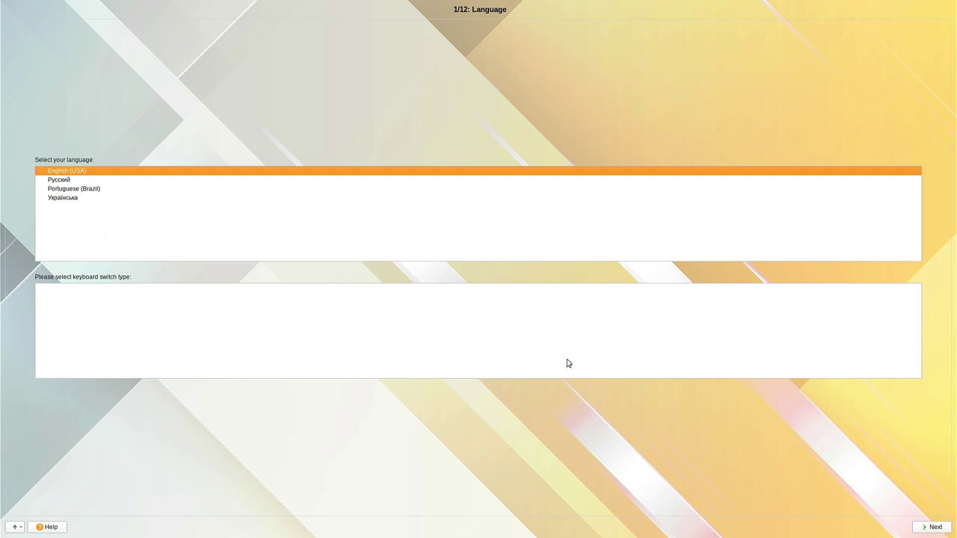
click(931, 527)
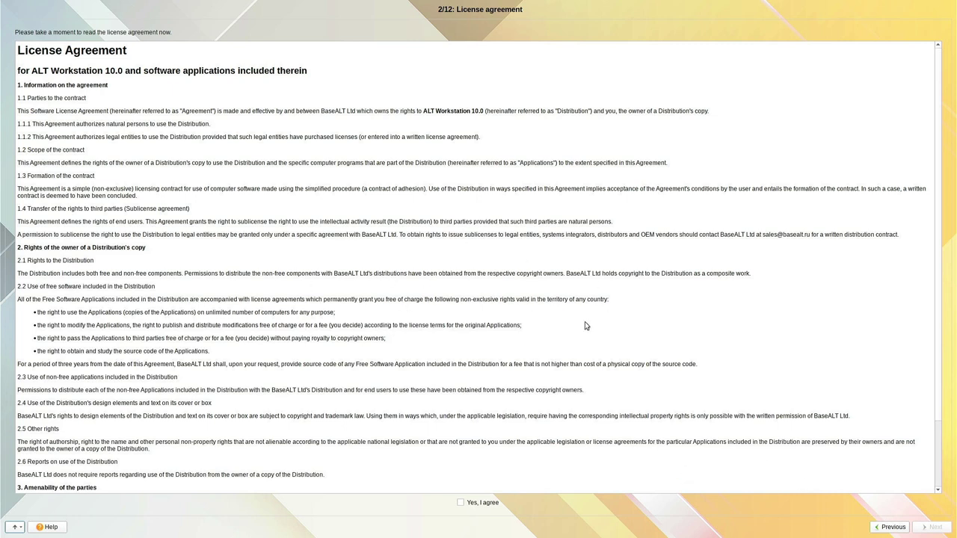
Step: Accept the license agreement and keep the Germany / Berlin time zone to reach Volume management
click(460, 505)
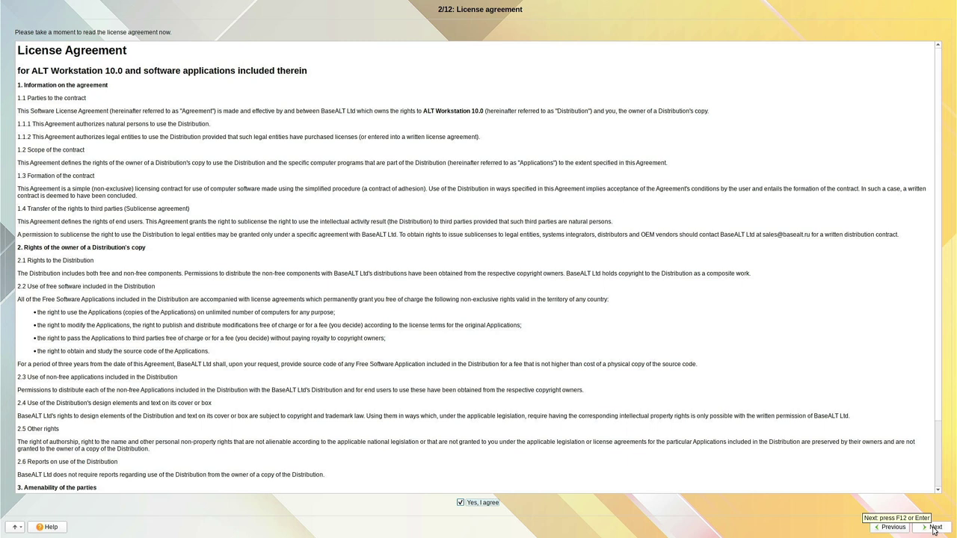
click(933, 527)
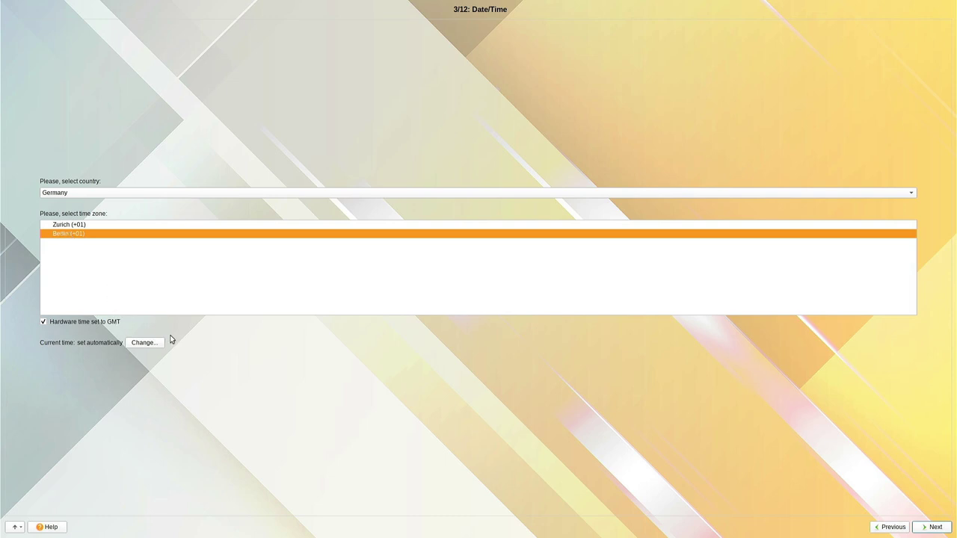
click(925, 526)
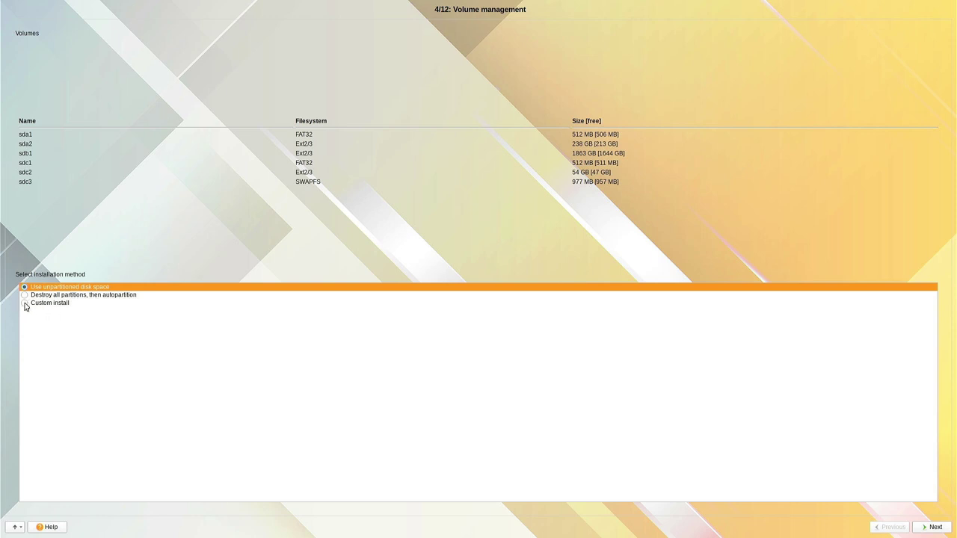
Step: Pick a custom install and select disk sda and its 512 MB FAT32 sda1 partition
click(24, 303)
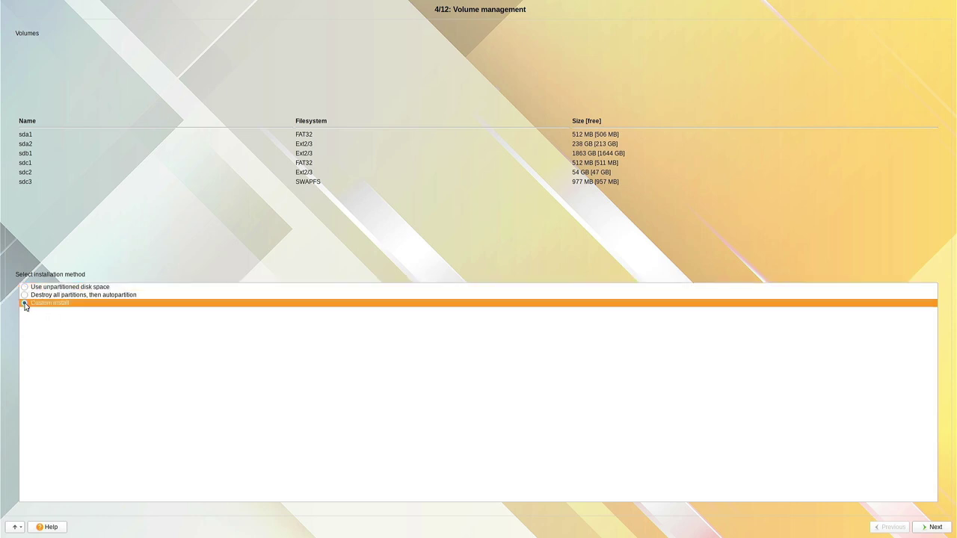
click(931, 527)
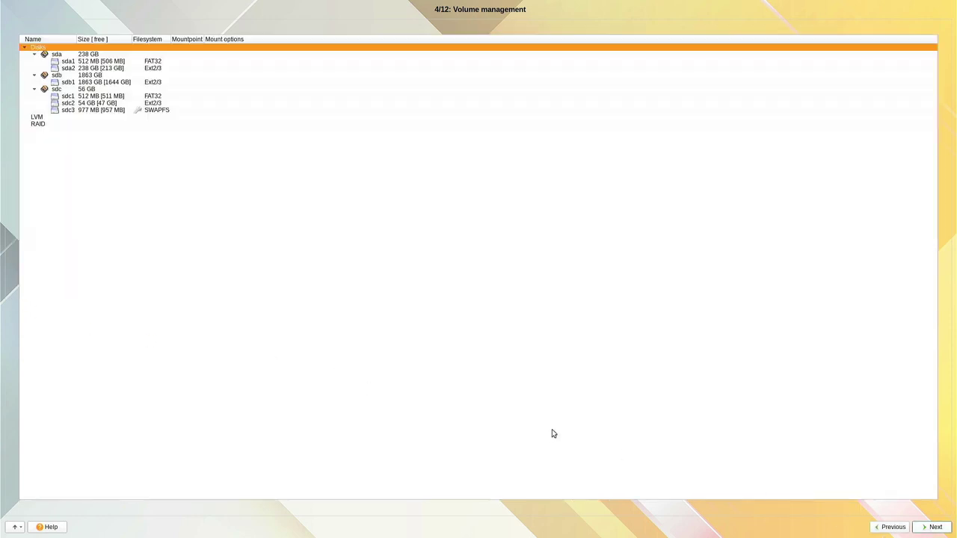
click(65, 55)
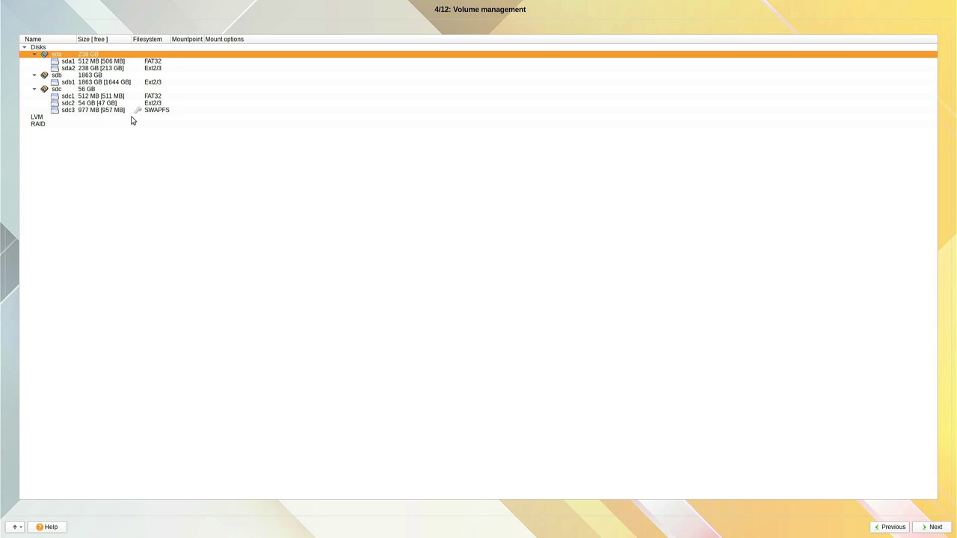
click(75, 60)
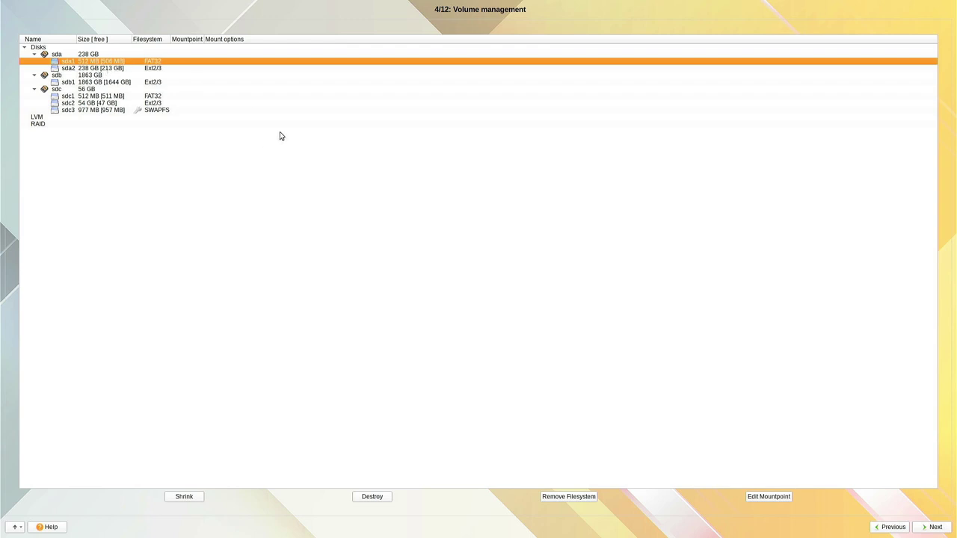
Step: Mount sda1 at /boot/efi with Format before using enabled
click(768, 496)
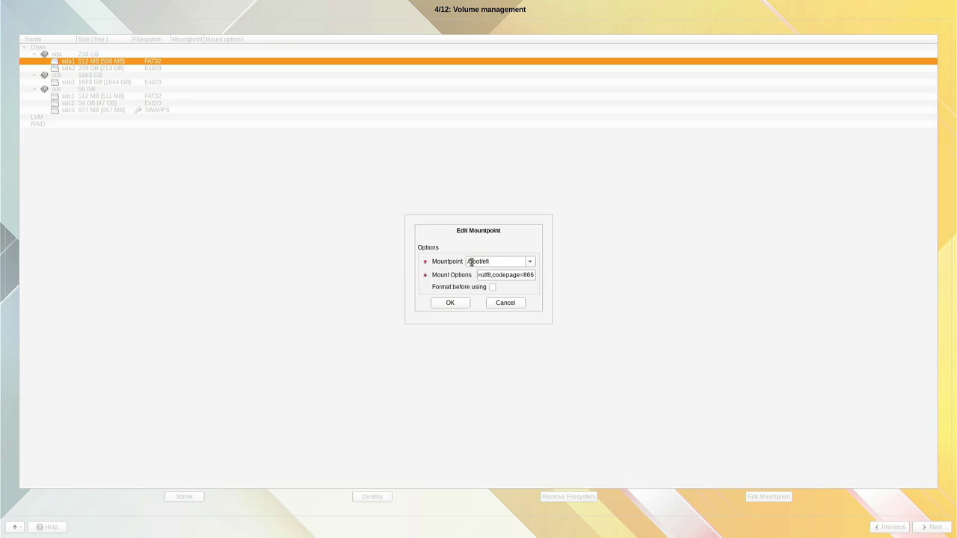
click(493, 287)
click(530, 262)
click(531, 263)
click(451, 303)
Step: Remove sda2's Ext2/3 filesystem so it shows Unknown with 238 GB free
click(85, 71)
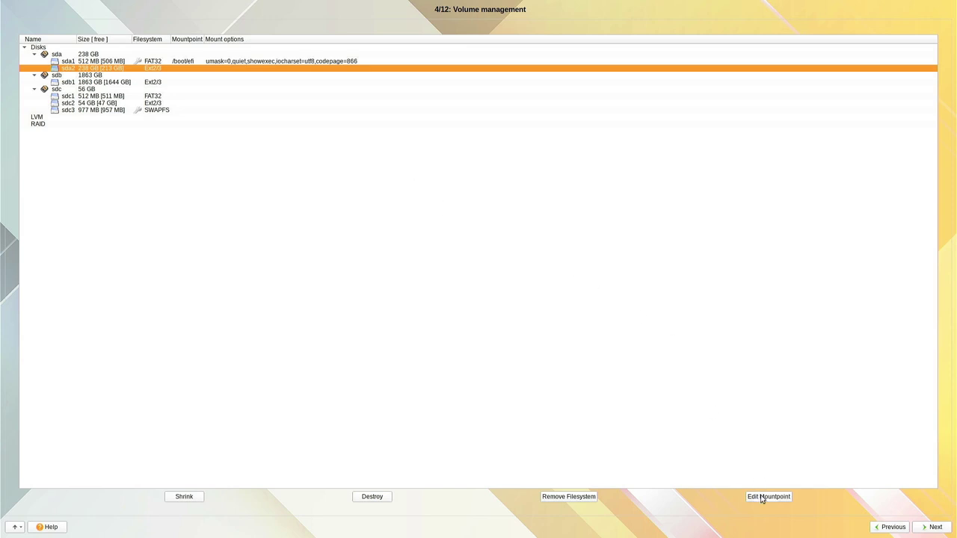
click(569, 497)
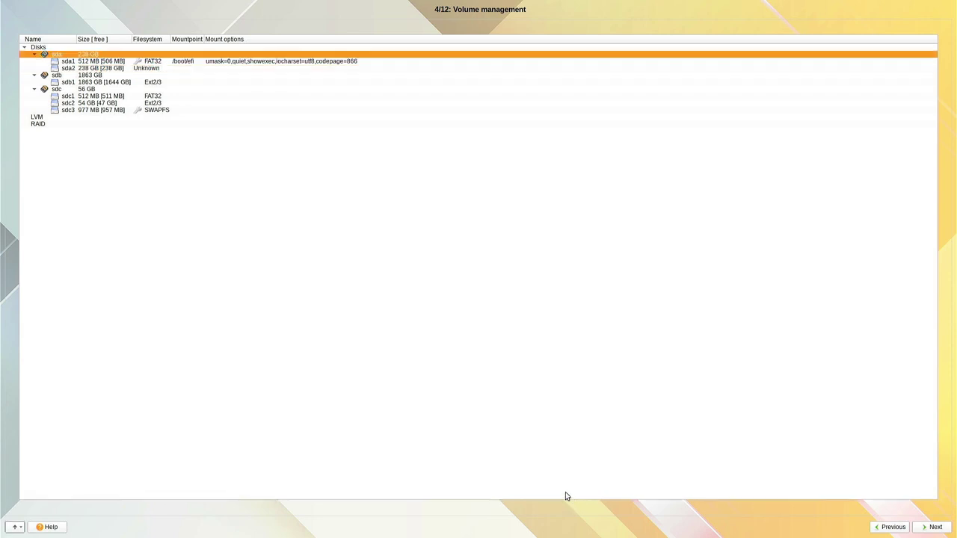
click(140, 70)
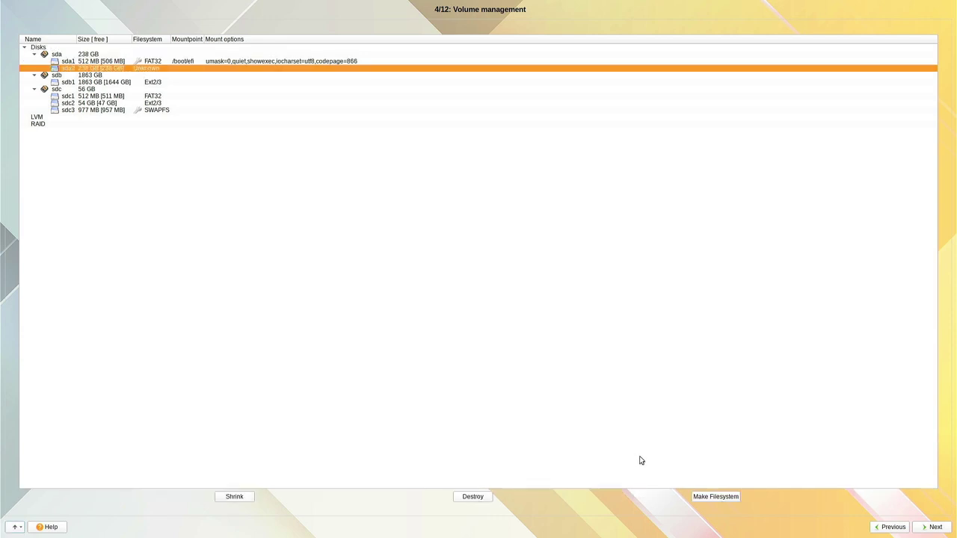
Step: Make a BtrFS filesystem labelled ROOT on sda2, with extra options, mounted at / with relatime
click(704, 496)
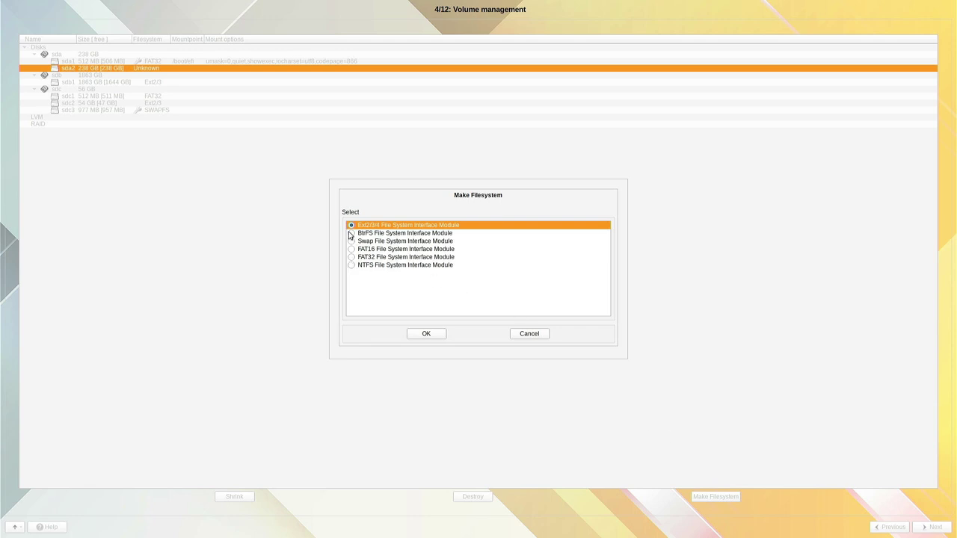
click(351, 234)
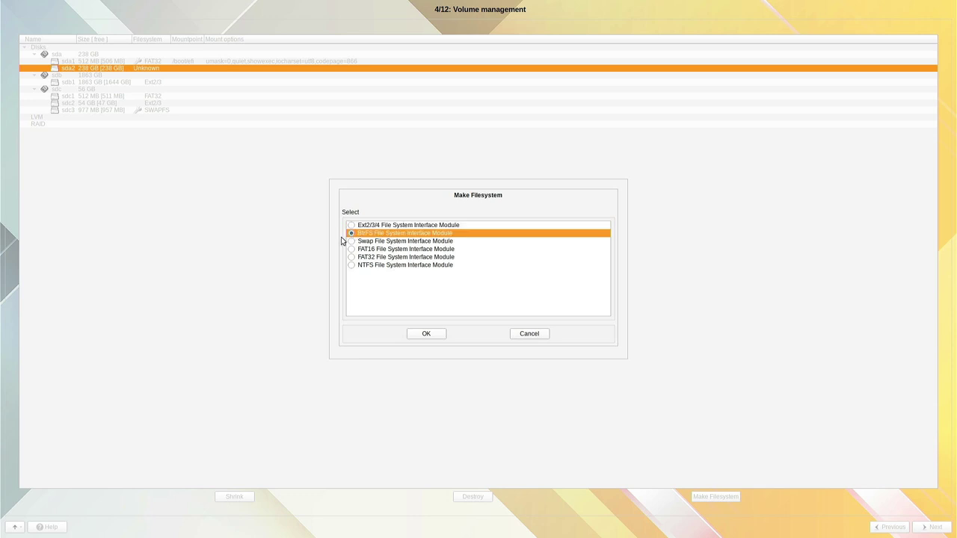
click(438, 334)
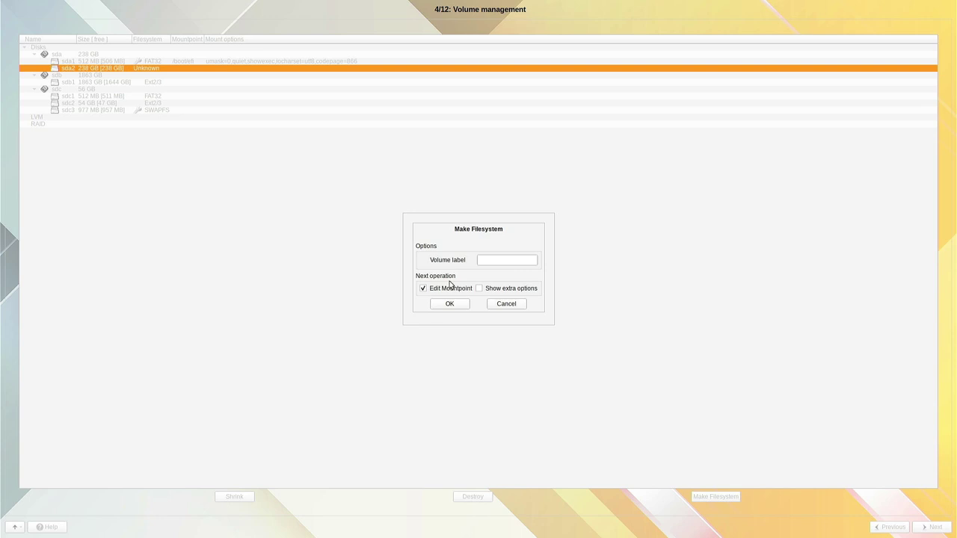
click(497, 257)
text(ROOT)
click(480, 288)
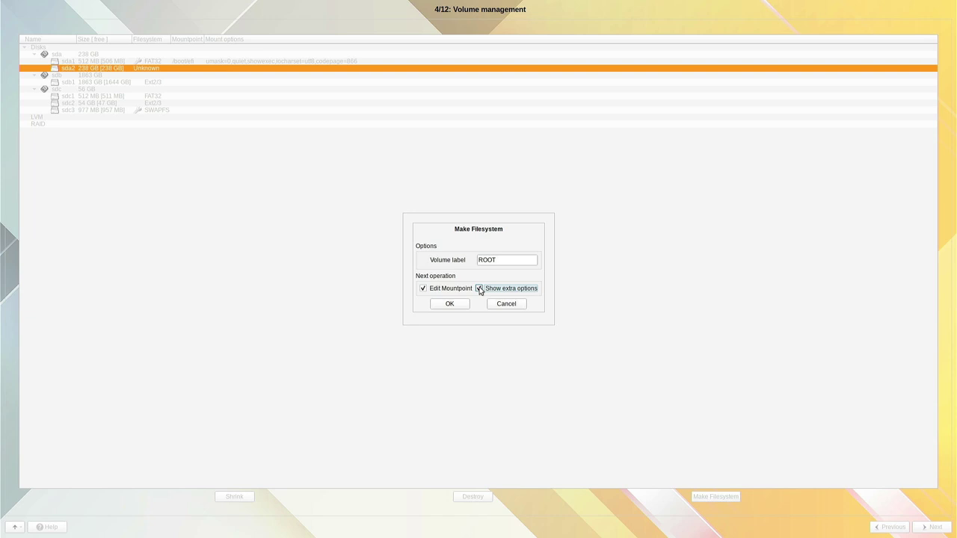
click(450, 304)
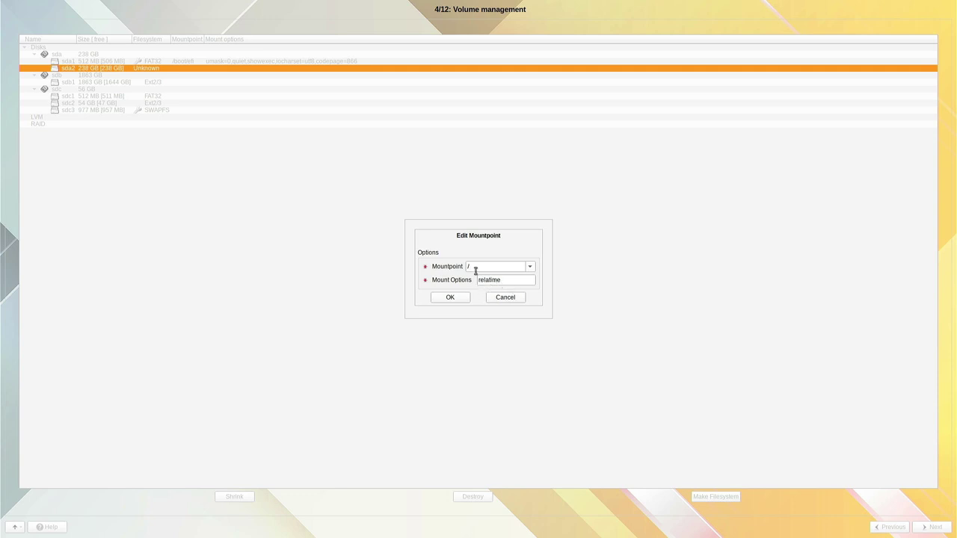
click(449, 298)
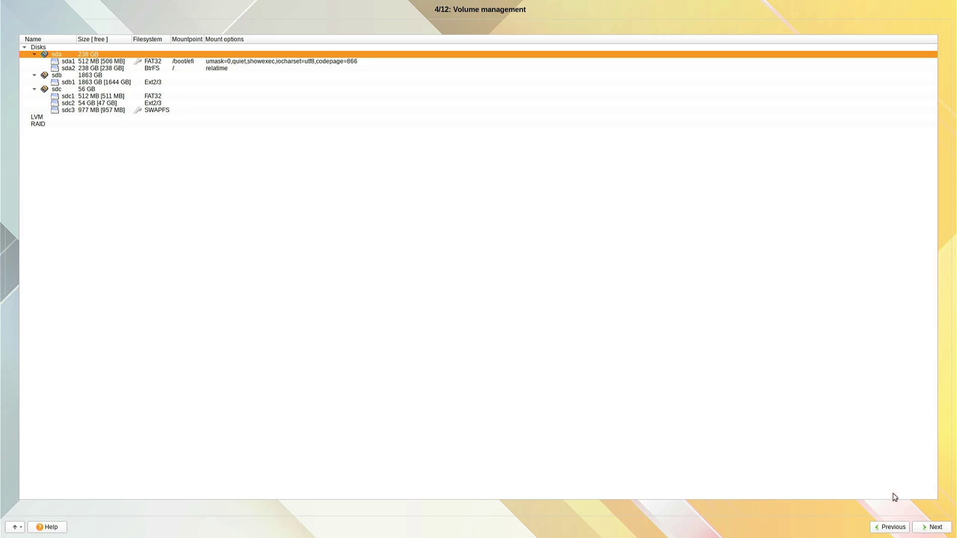
Step: Finish partitioning and accept the warning that sda1's data will be erased
click(934, 529)
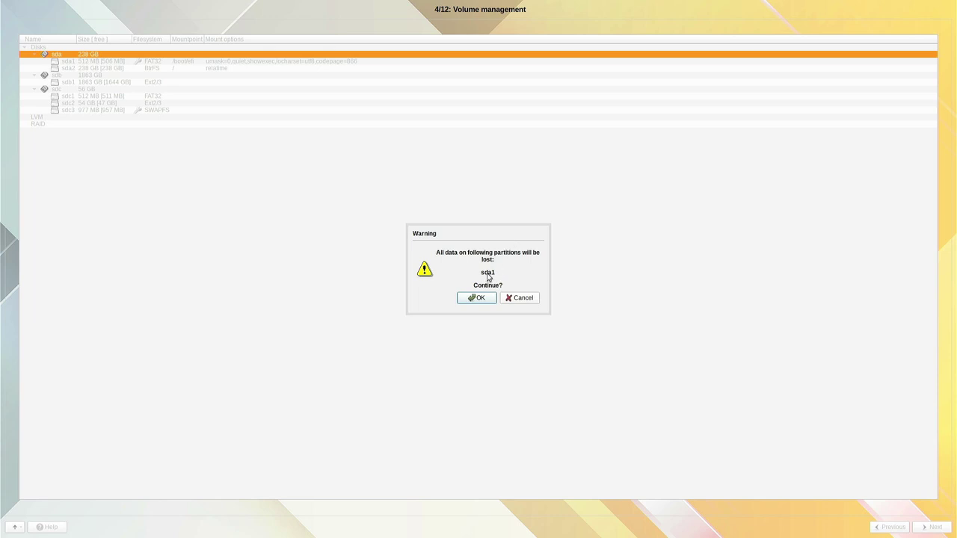
click(471, 297)
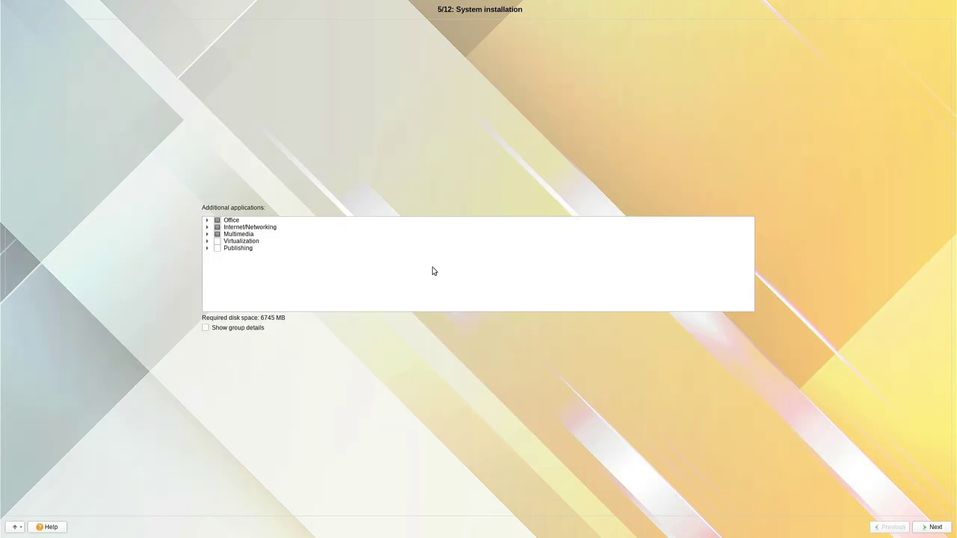
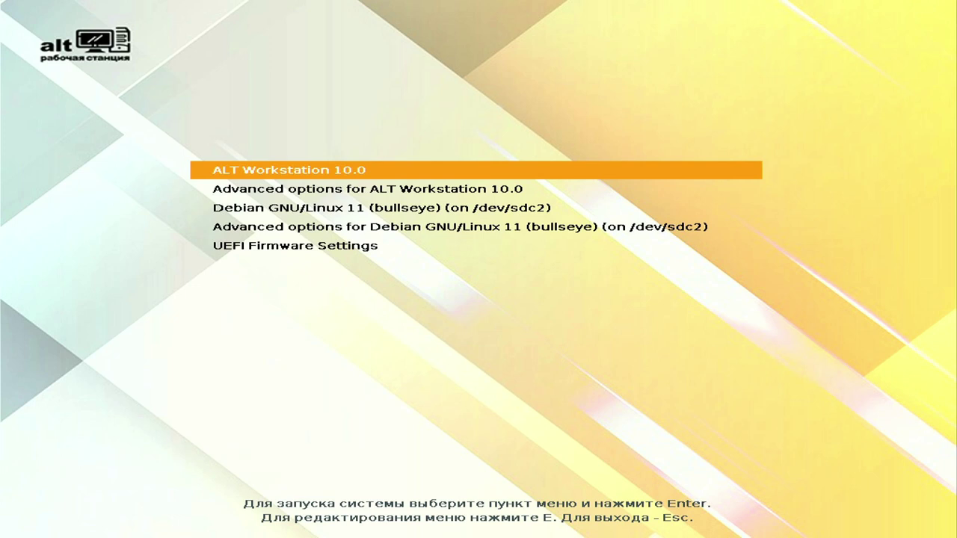
Step: Highlight ALT Workstation 10.0 in the GRUB menu, not Debian GNU/Linux 11, and boot it
key(Down)
key(Down)
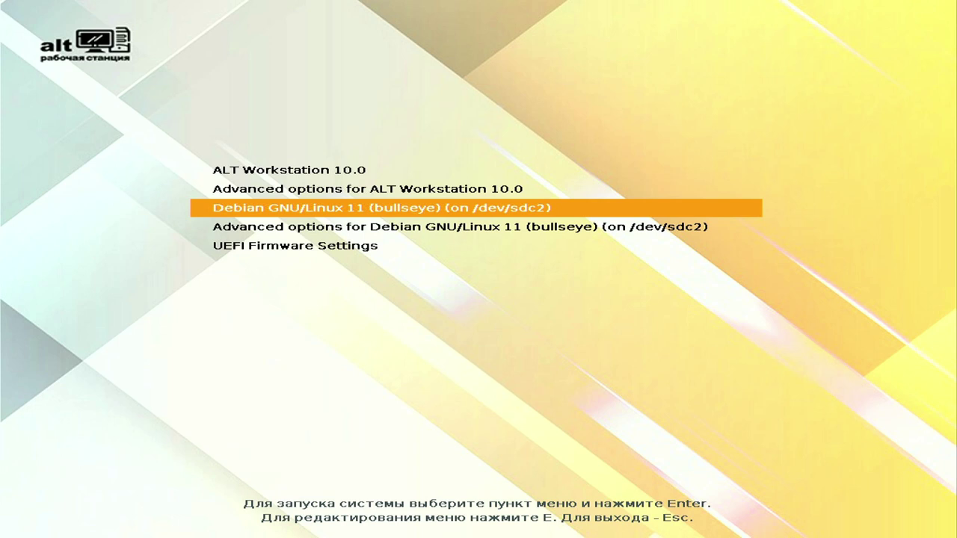
key(Up)
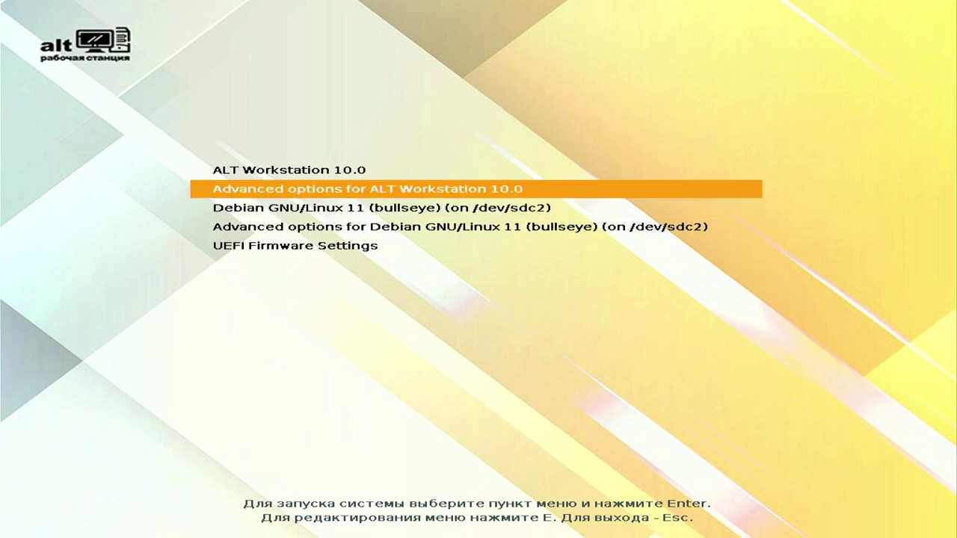
key(Up)
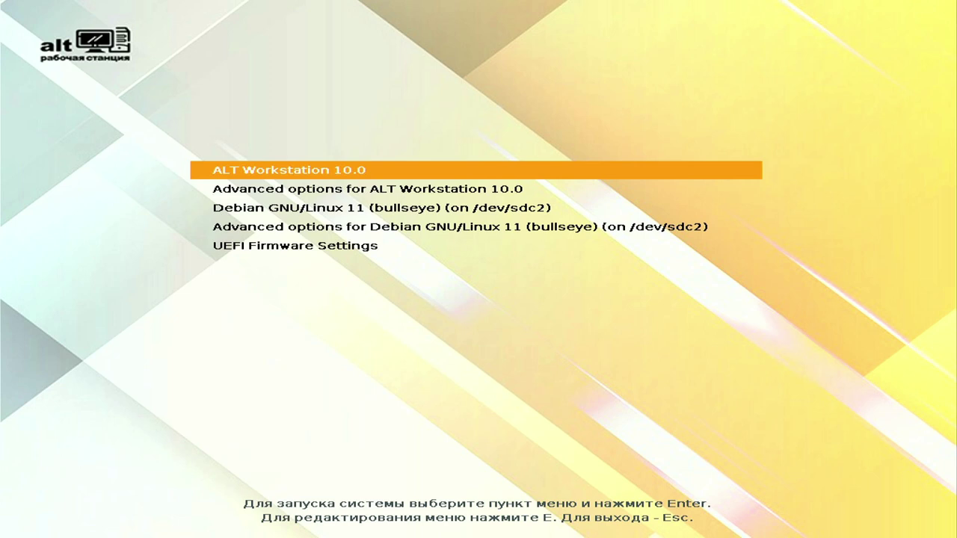
key(Return)
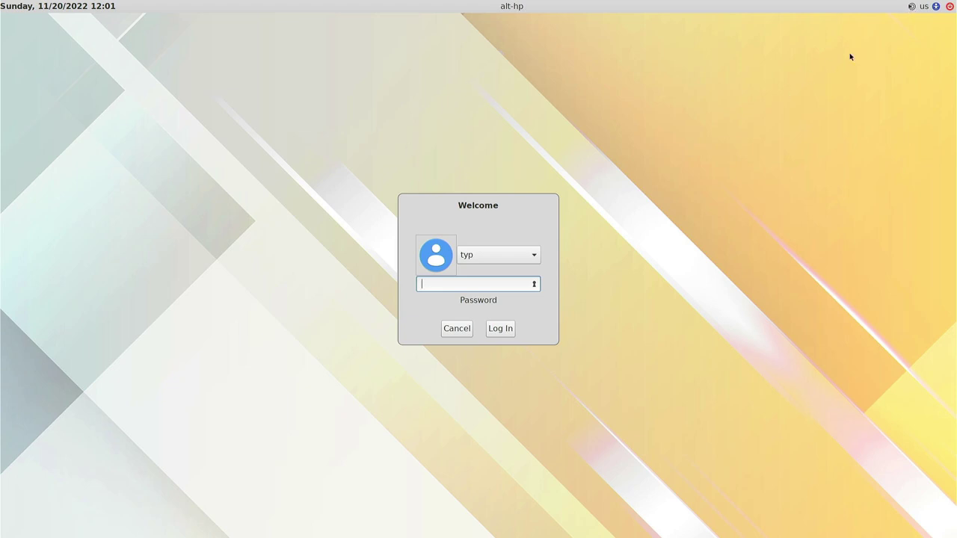
Step: Check the keyboard layouts, then log in to the MATE session with the account password
click(922, 7)
mouse_move(915, 13)
click(815, 111)
text(***)
key(Return)
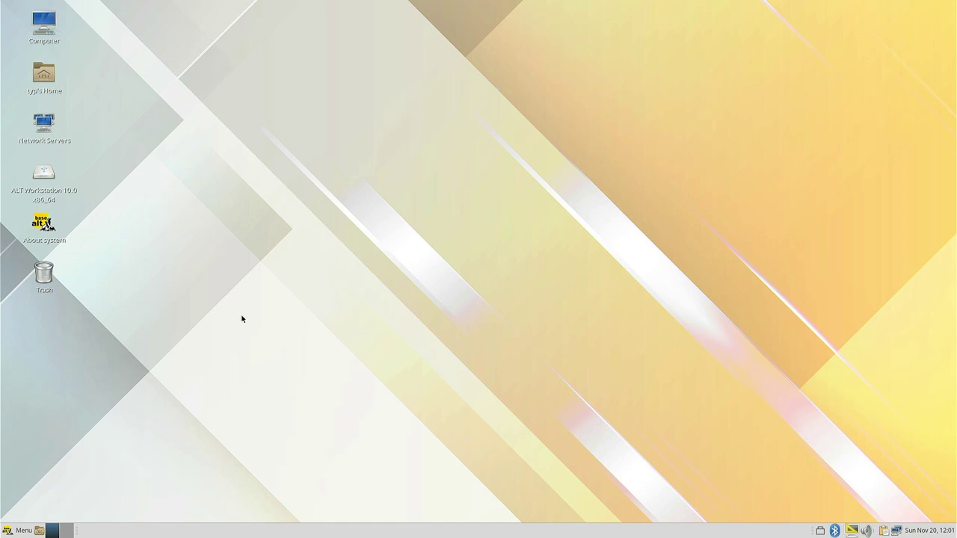
Step: Set the desktop wallpaper to the green aurora image, then browse Network Servers
right_click(498, 267)
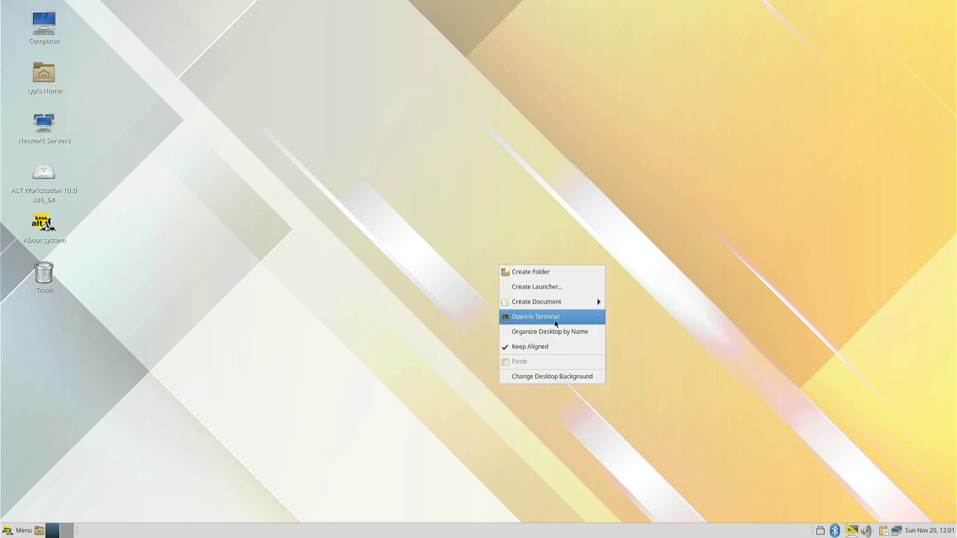
click(539, 377)
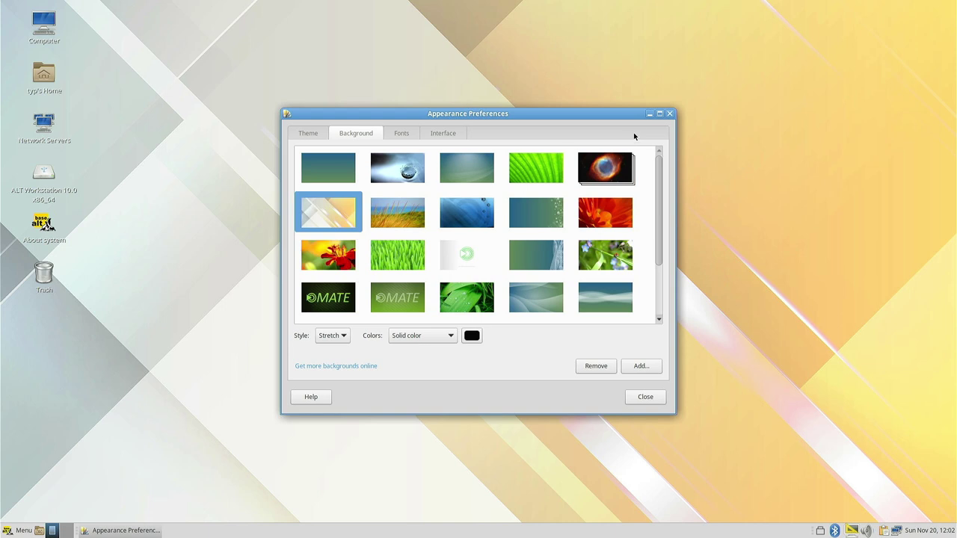
click(660, 114)
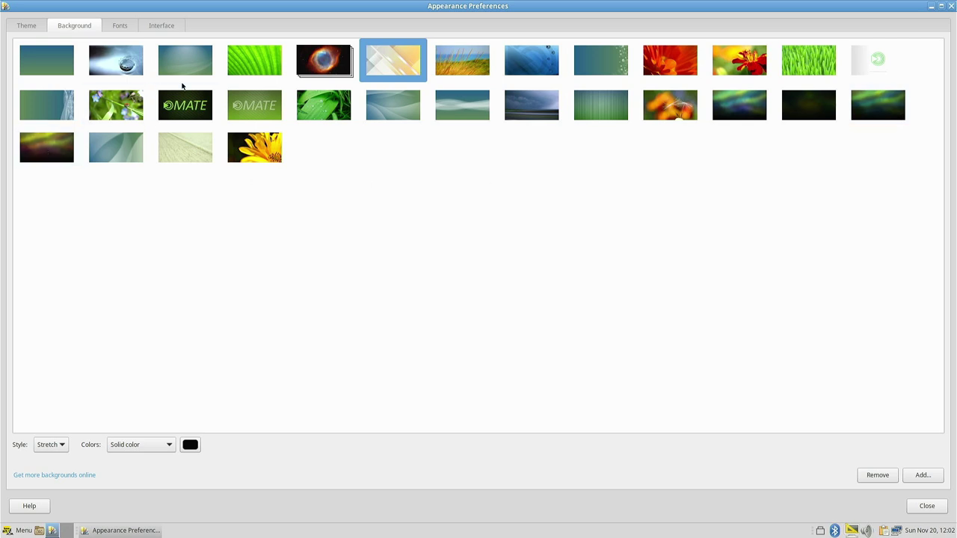
click(744, 111)
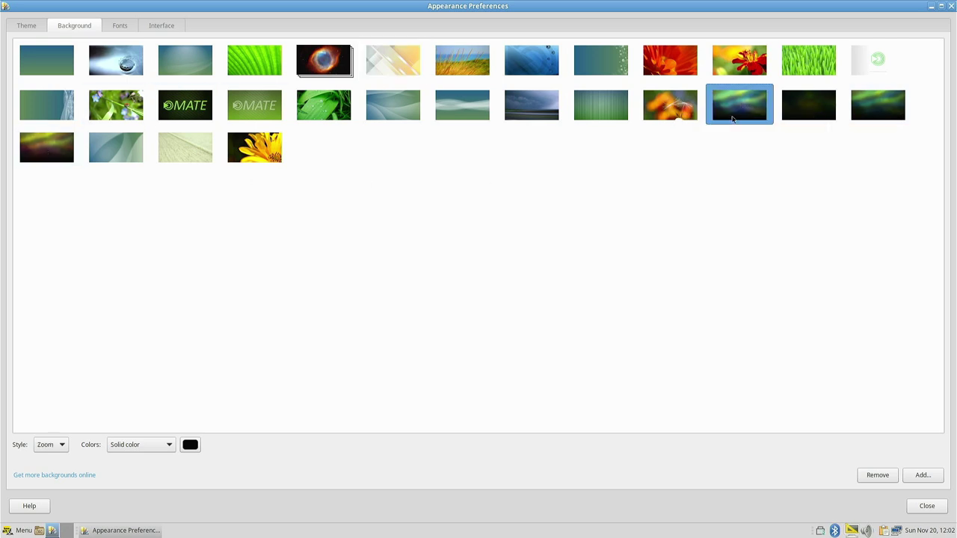
click(925, 505)
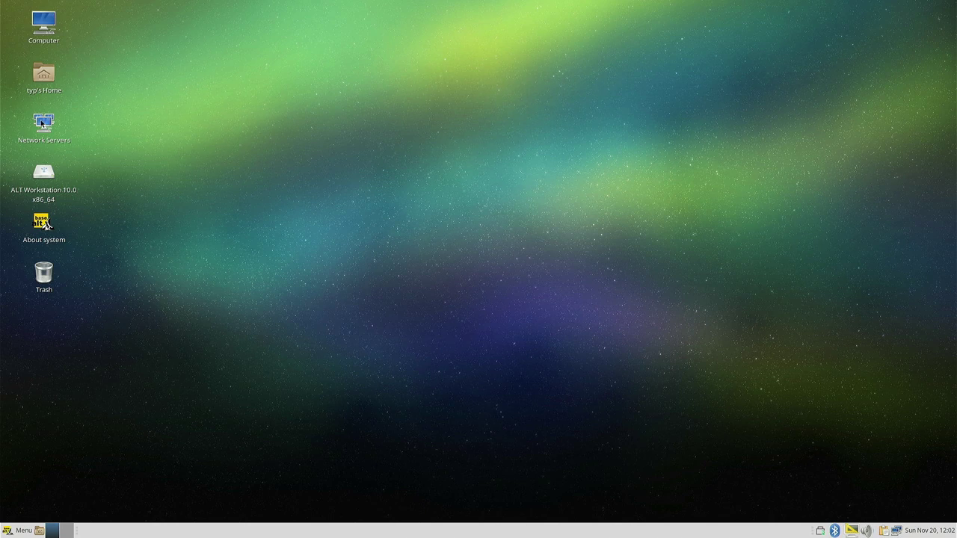
click(43, 125)
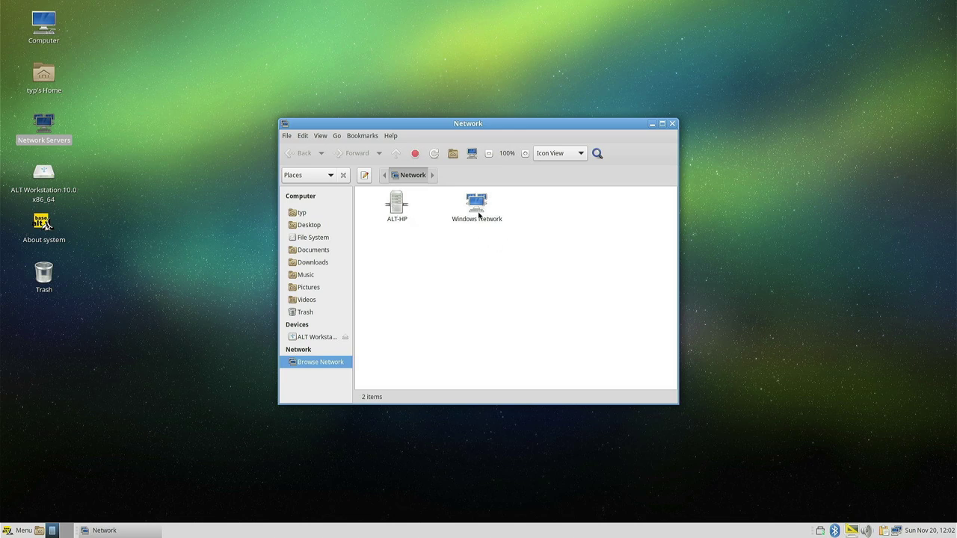
click(672, 124)
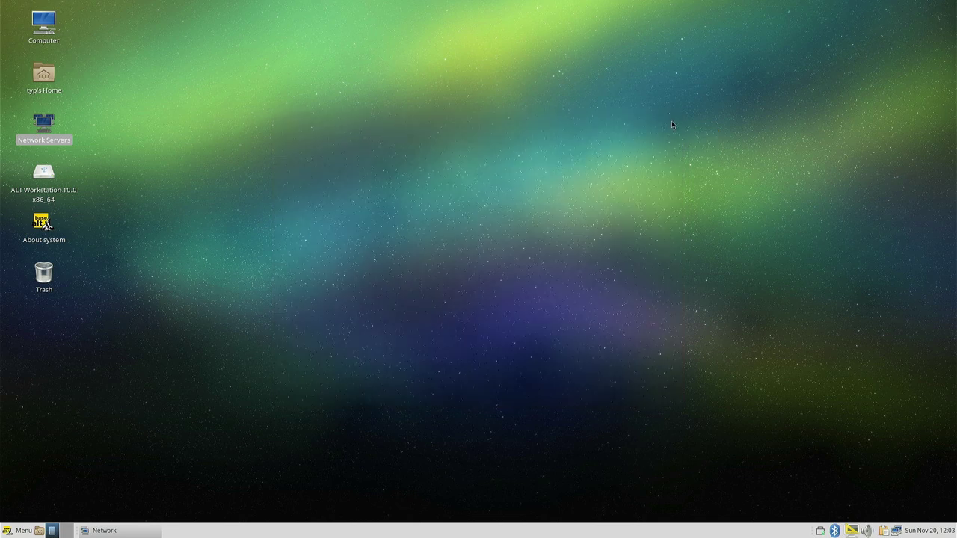
click(36, 185)
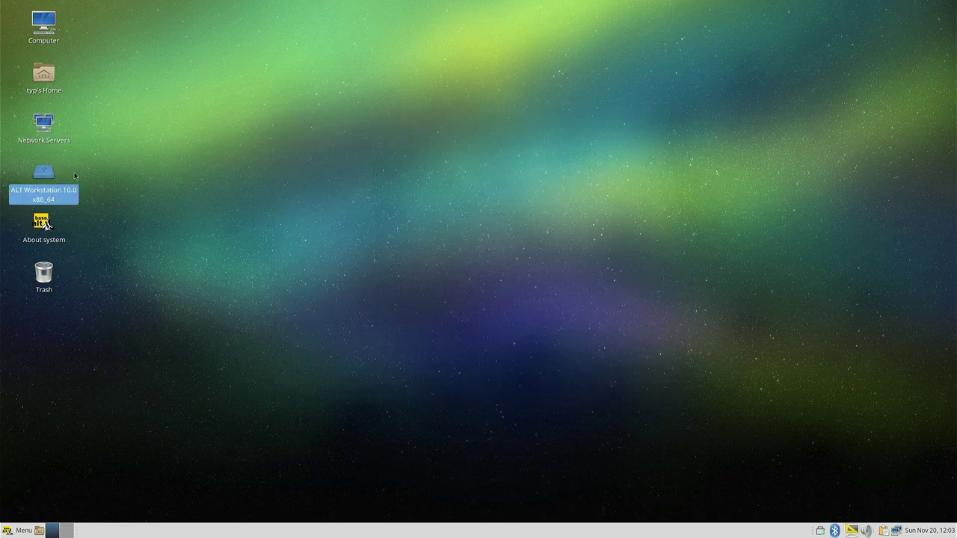
click(148, 212)
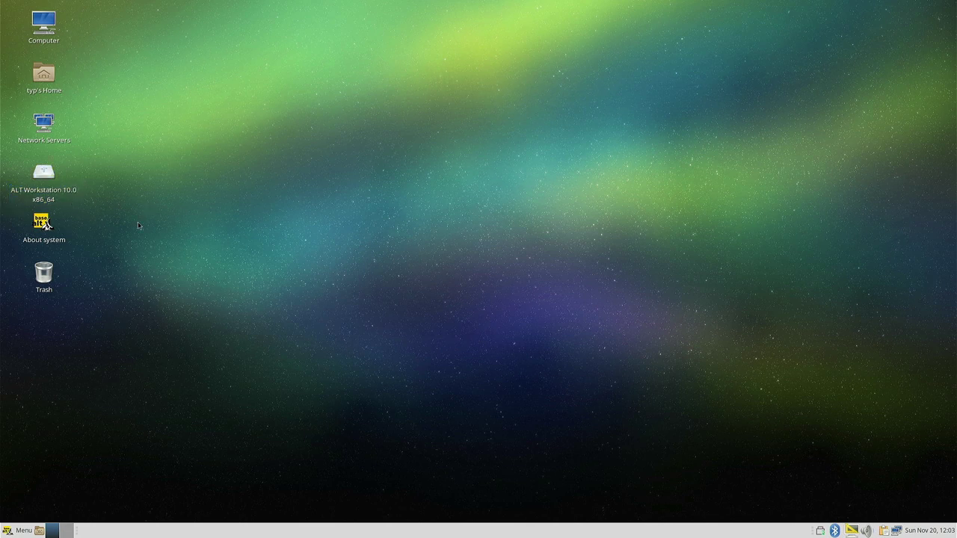
double_click(44, 224)
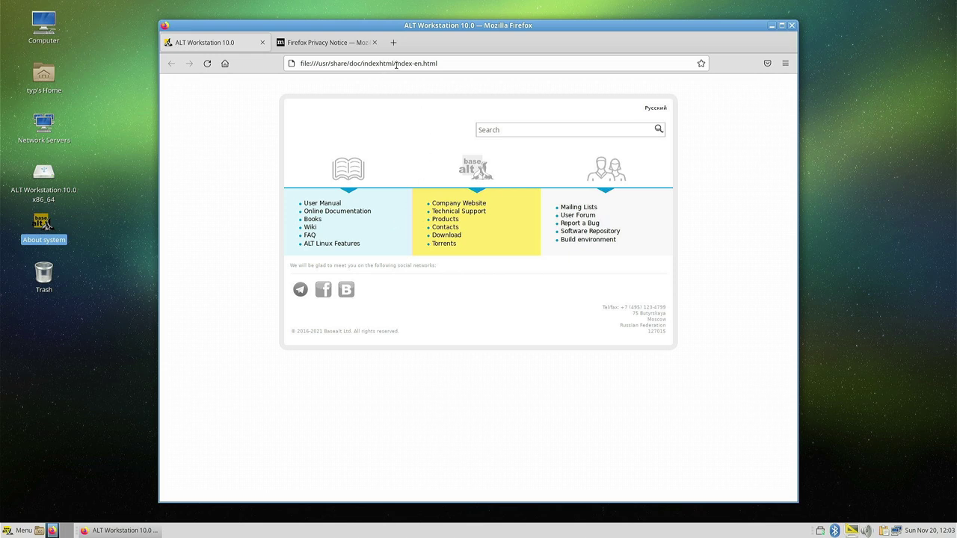
Step: Quit Firefox and confirm closing both open tabs
drag(395, 64, 432, 63)
click(209, 169)
click(792, 26)
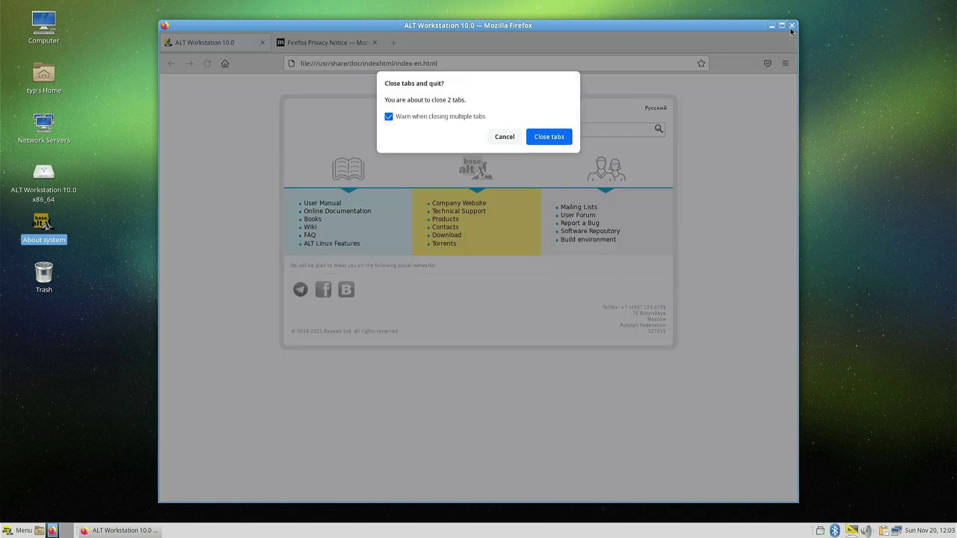
click(549, 137)
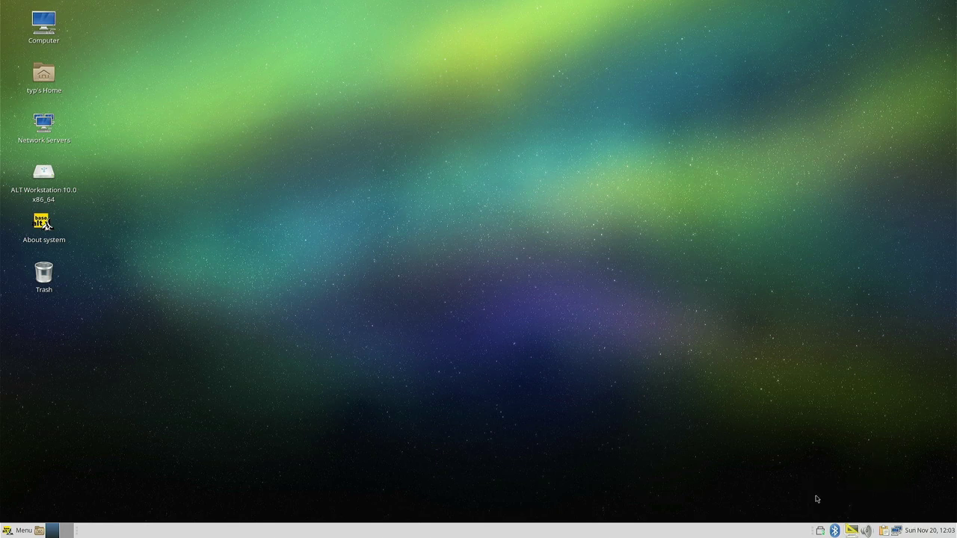
Step: Browse All applications in the menu and launch Control Center from System
click(19, 531)
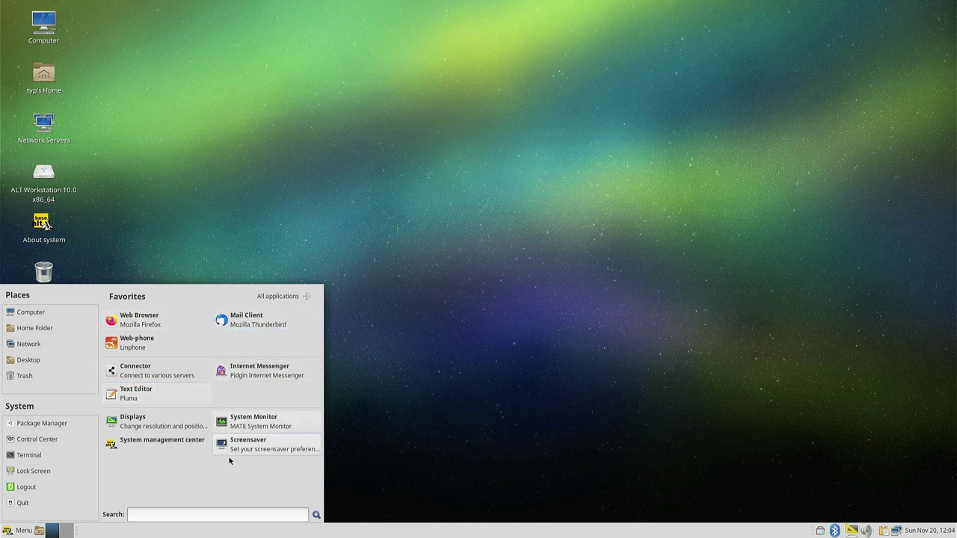
click(276, 297)
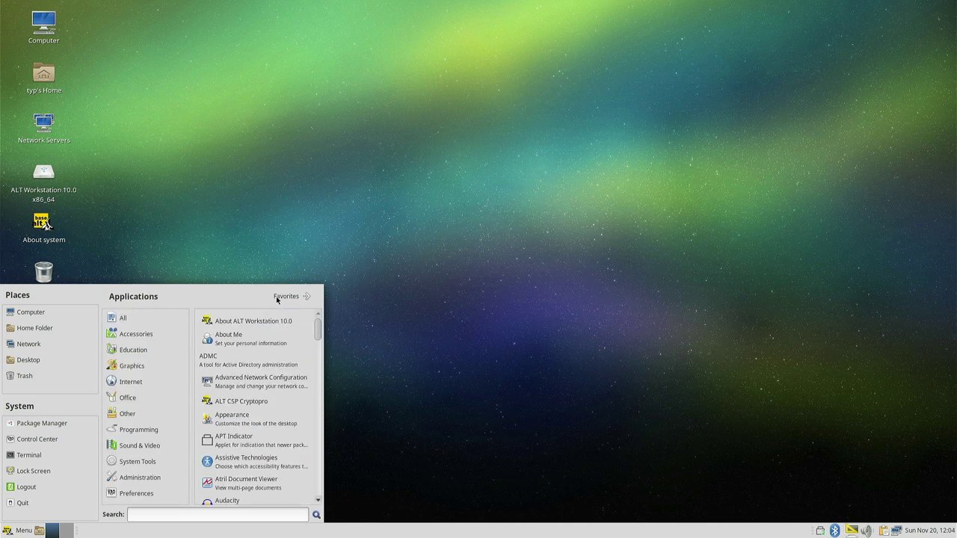
click(146, 334)
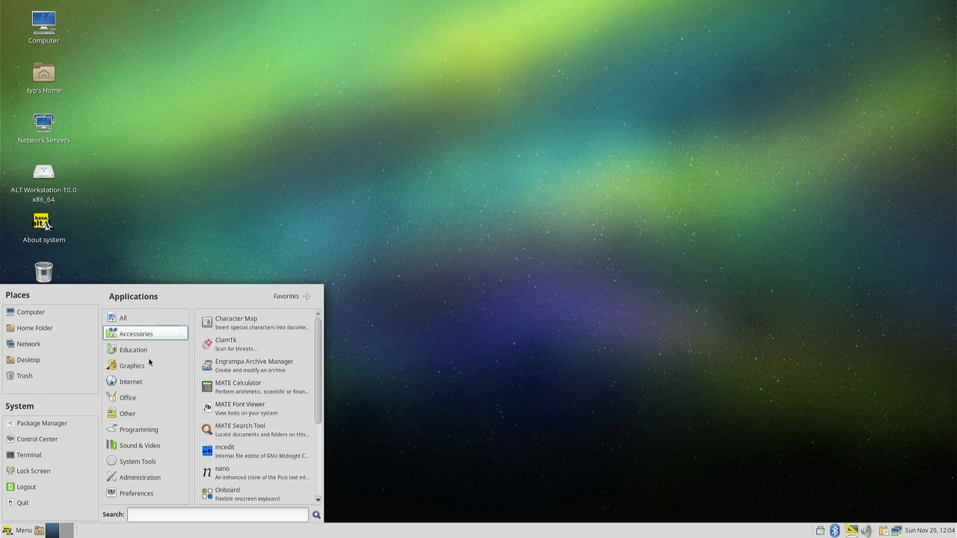
click(133, 462)
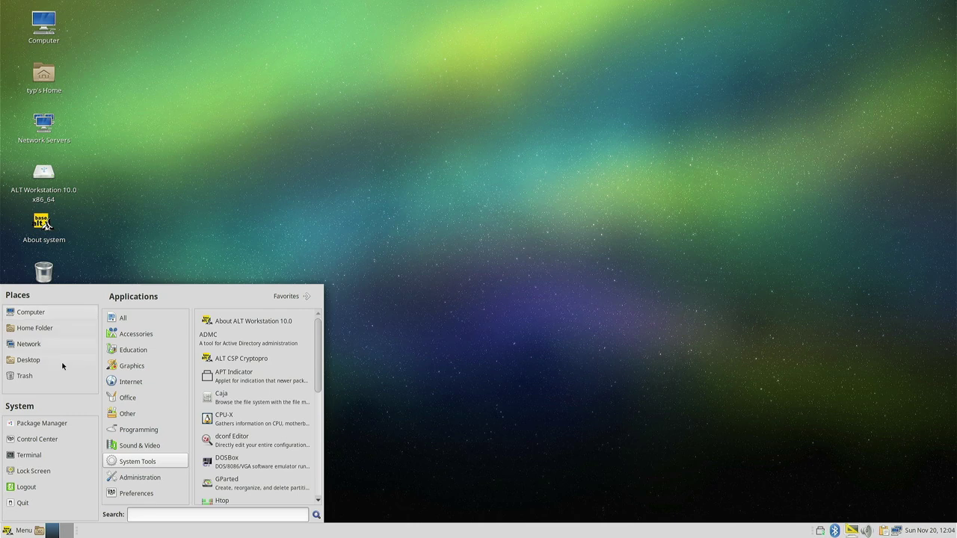
click(44, 440)
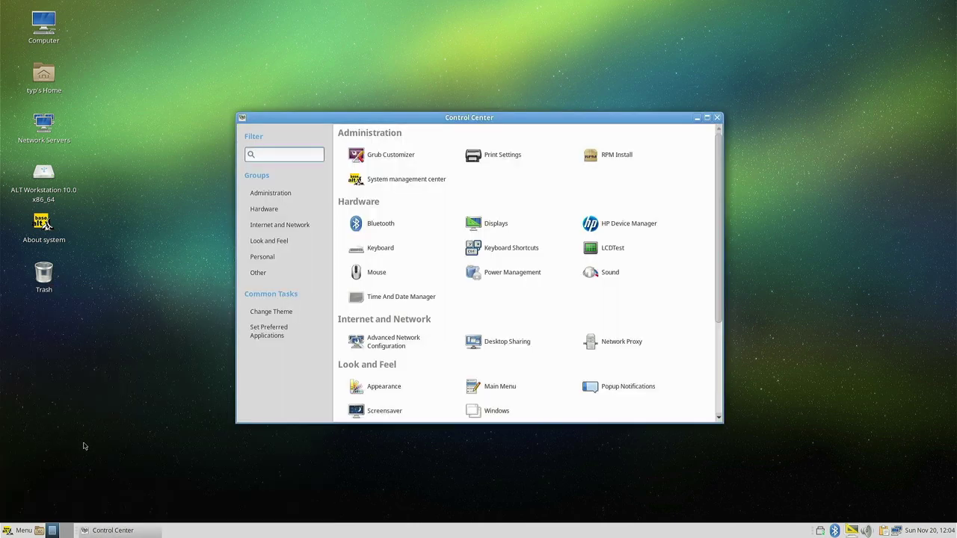
Step: Open Keyboard Preferences' Layouts list and start adding a new layout
click(397, 257)
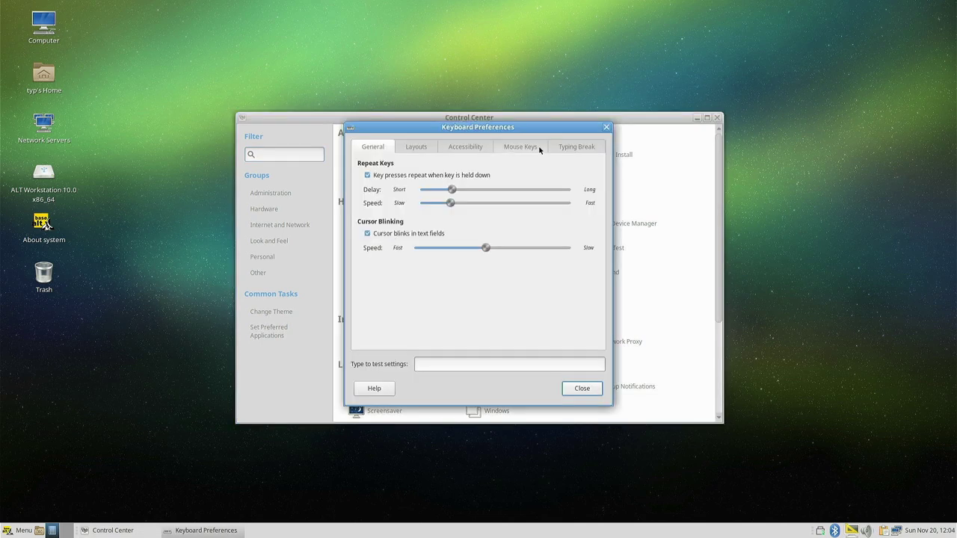
click(420, 152)
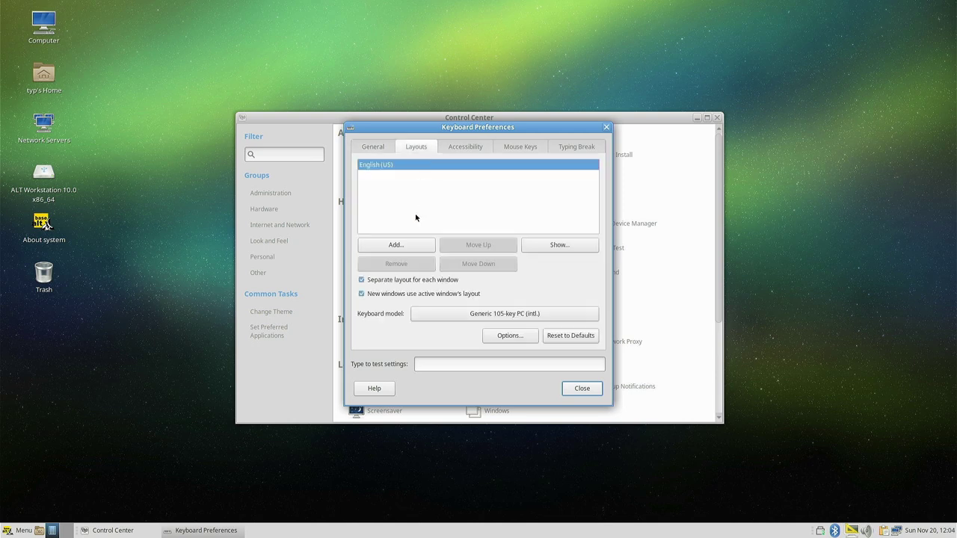
click(400, 248)
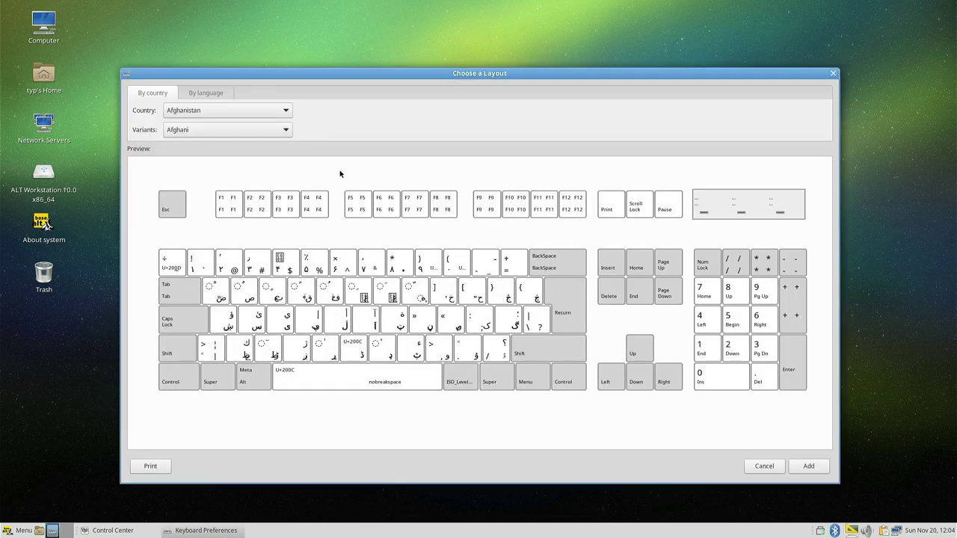
Step: Choose German language with the plain German variant by language and add it
click(199, 111)
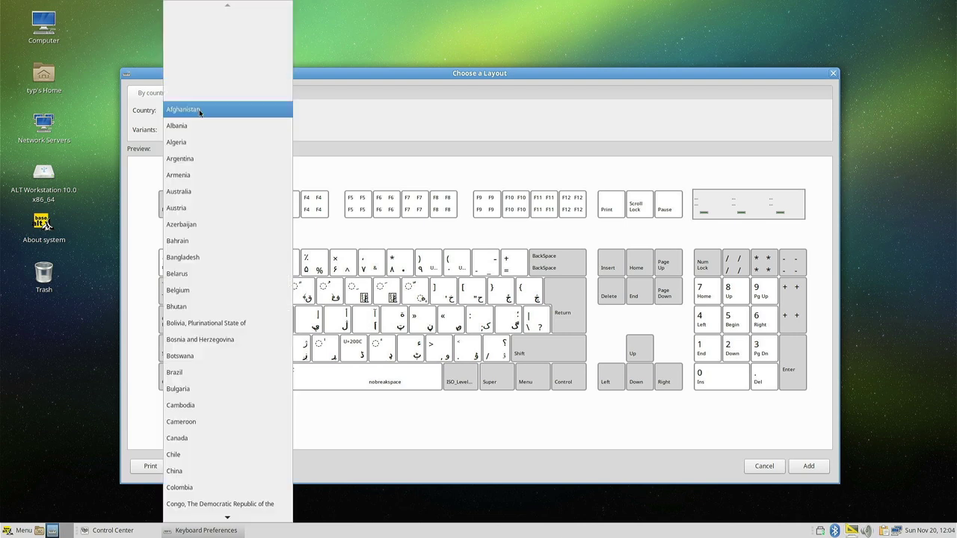
click(367, 87)
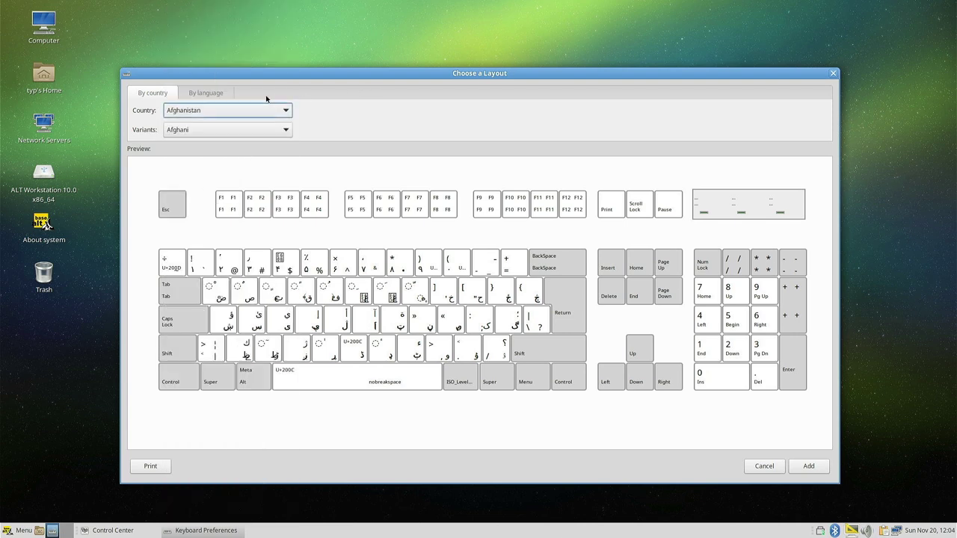
click(204, 94)
click(231, 113)
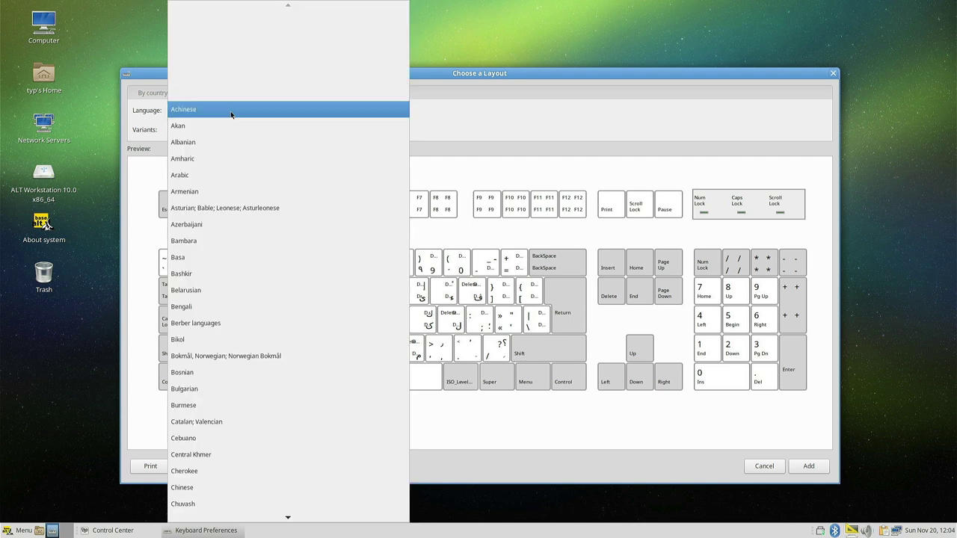
mouse_move(298, 516)
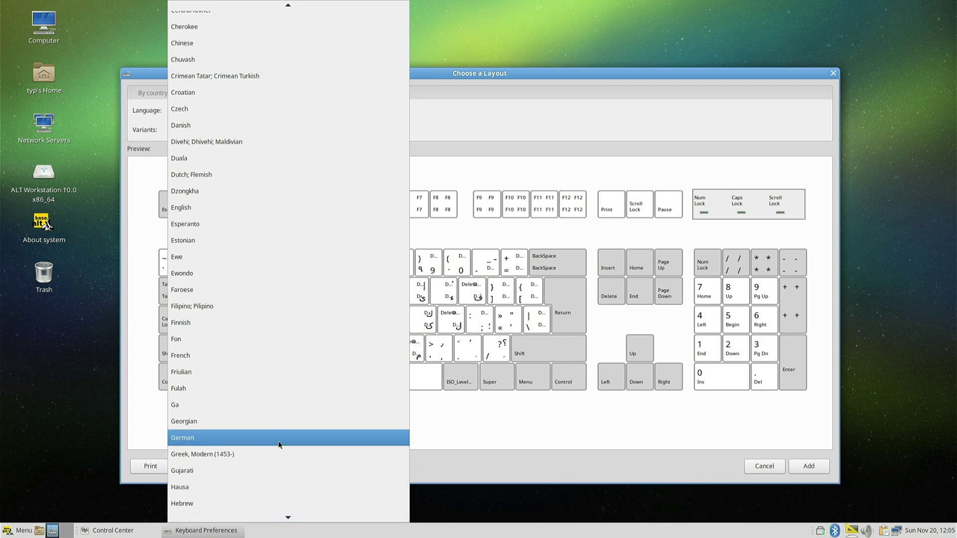
click(278, 439)
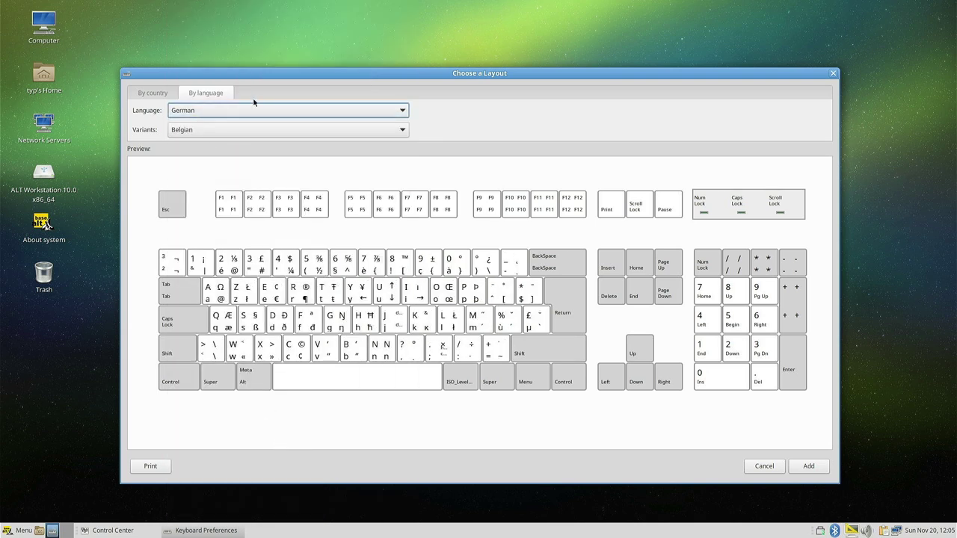
click(263, 130)
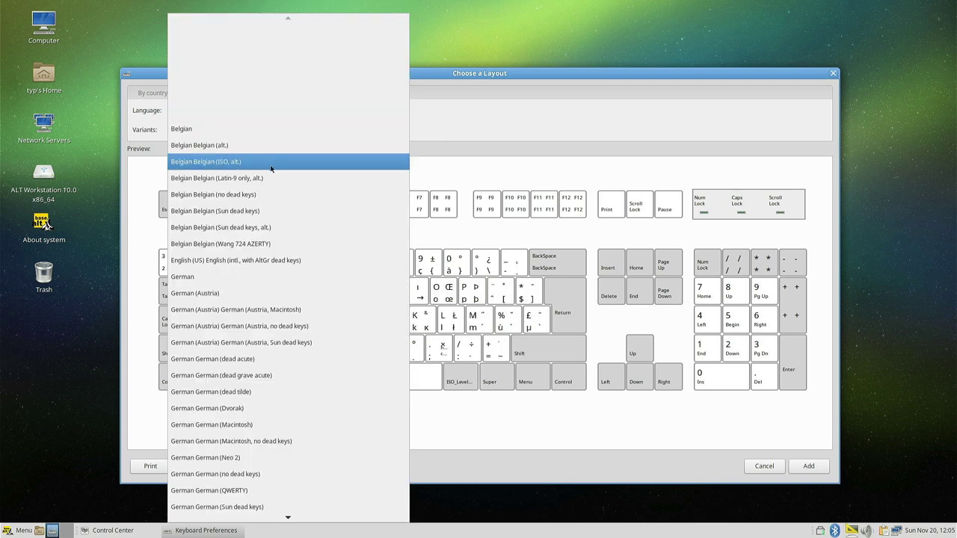
click(264, 278)
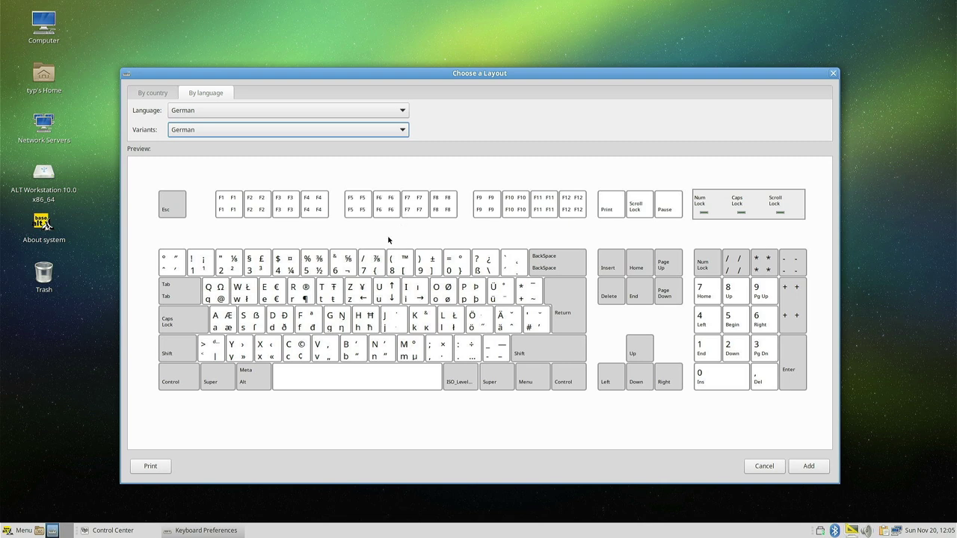
click(804, 468)
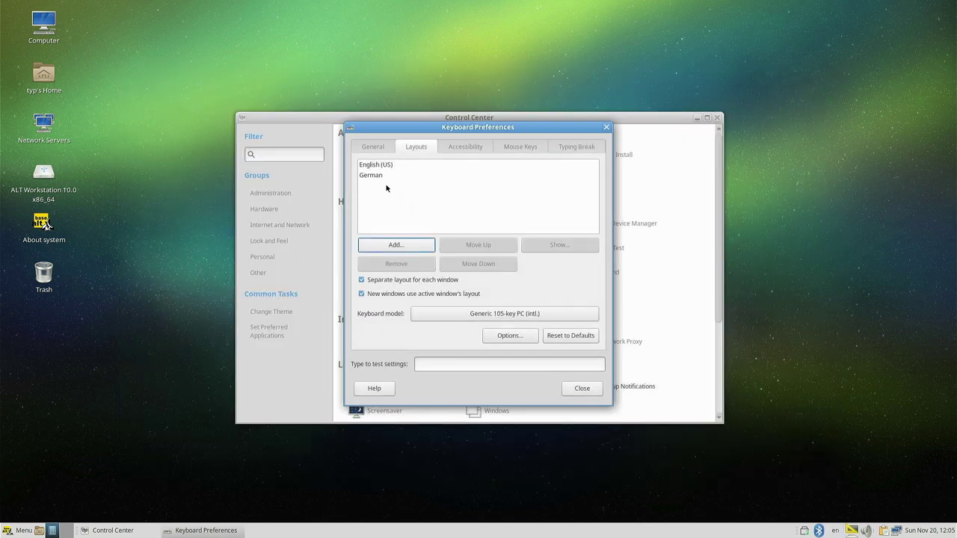
Step: Remove the English (US) layout, keep German, and test typing 'aöüßß'
click(376, 164)
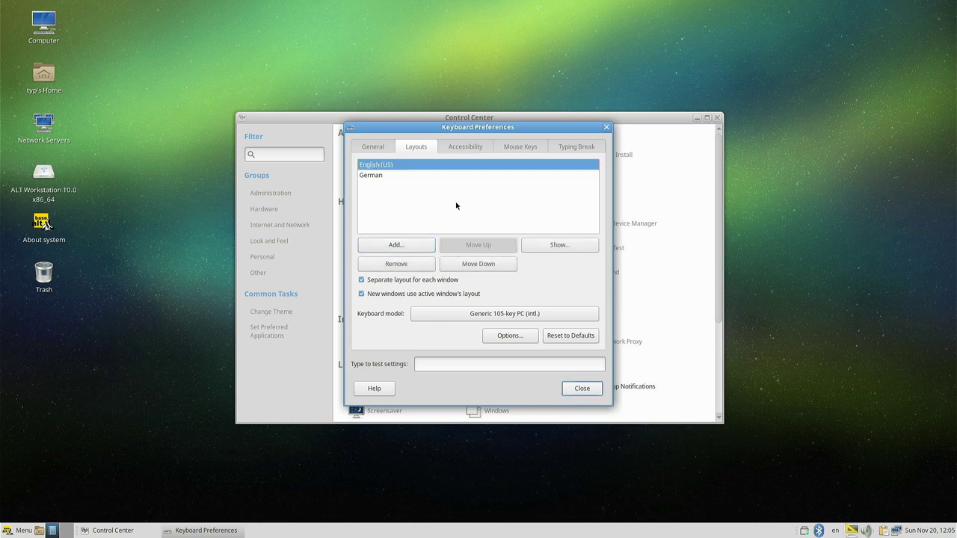
click(407, 266)
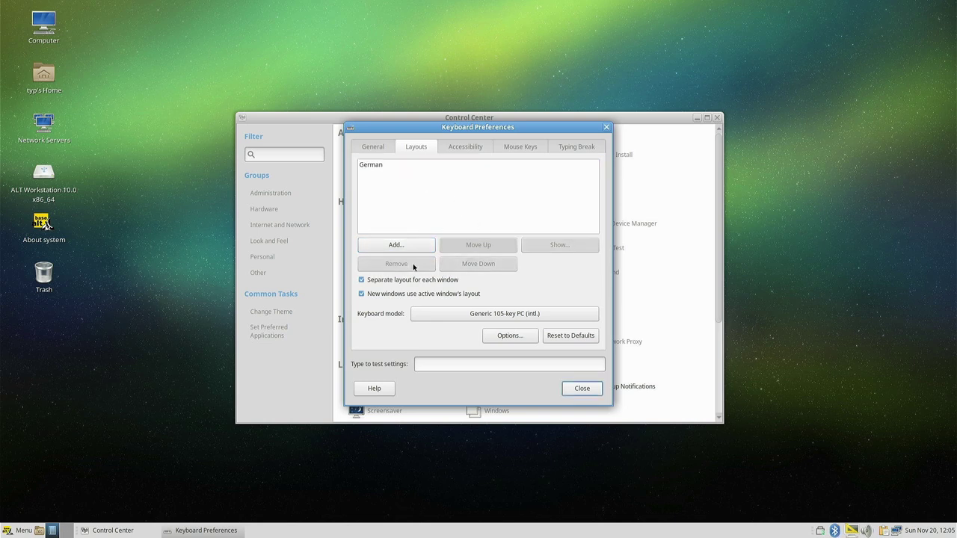
click(374, 166)
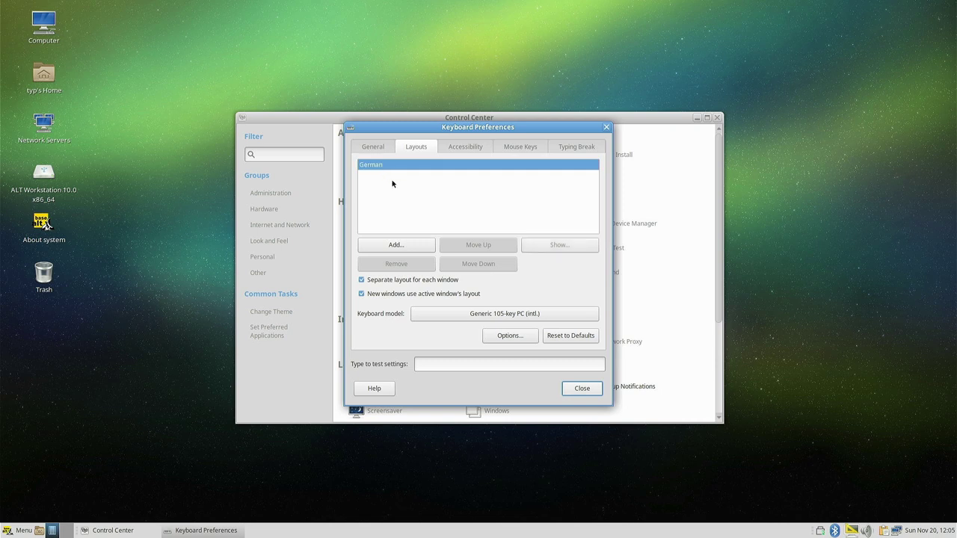
click(474, 364)
text(aöüßß)
key(BackSpace)
key(BackSpace)
key(BackSpace)
key(BackSpace)
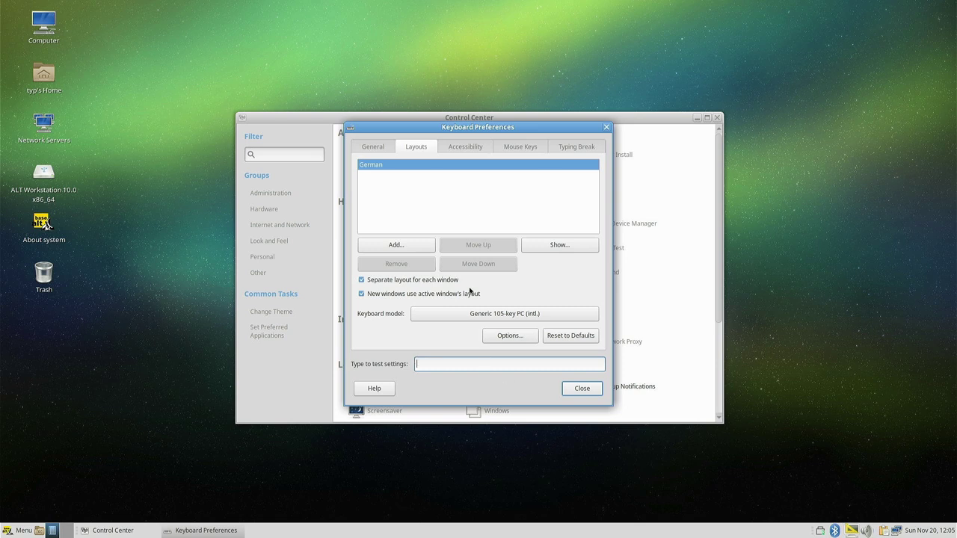
Step: Close Keyboard Preferences and the Control Center window
click(582, 389)
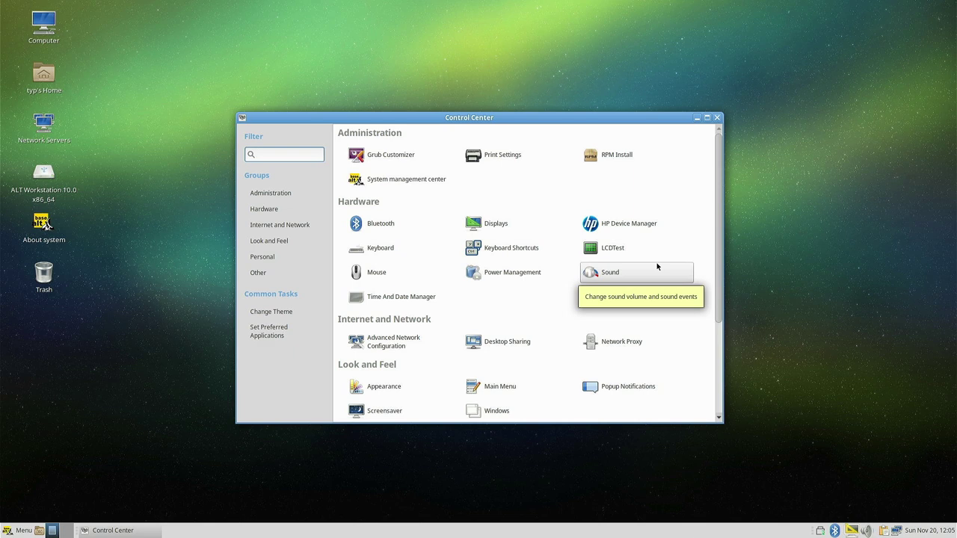
scroll(672, 273, down, 3)
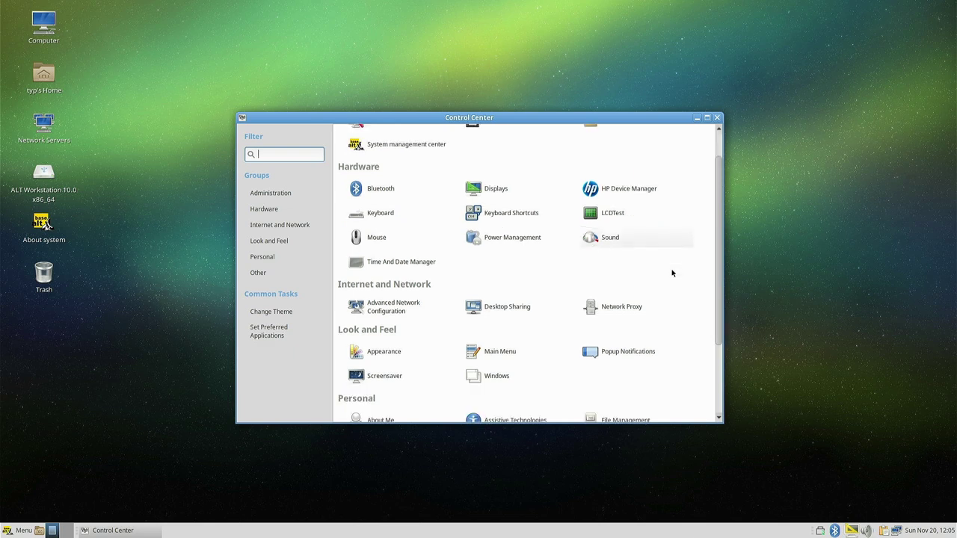
scroll(672, 273, down, 1)
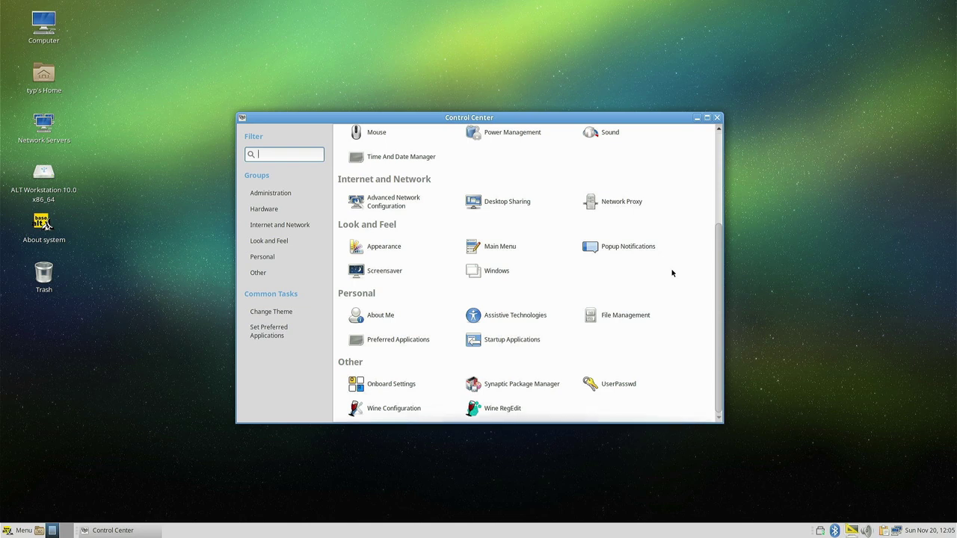
scroll(672, 273, up, 2)
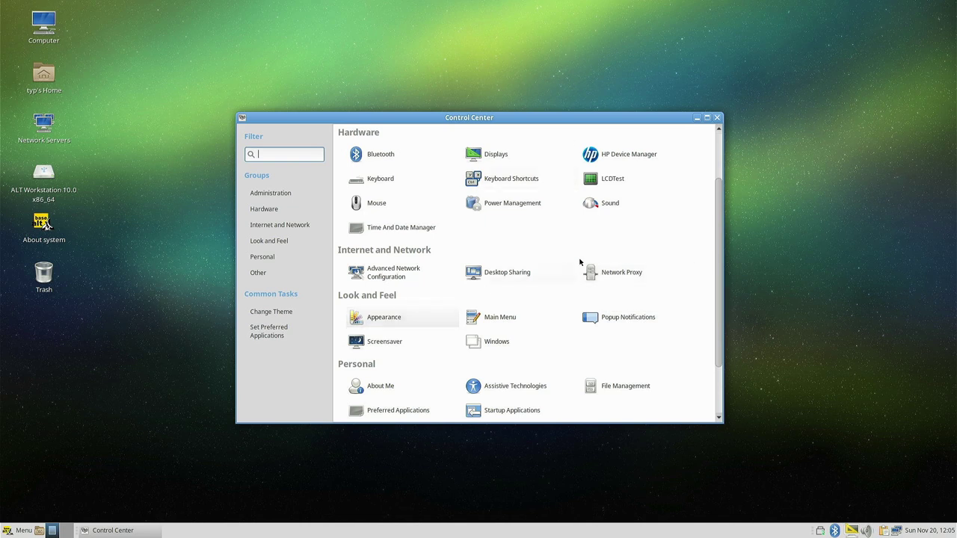
scroll(598, 246, up, 2)
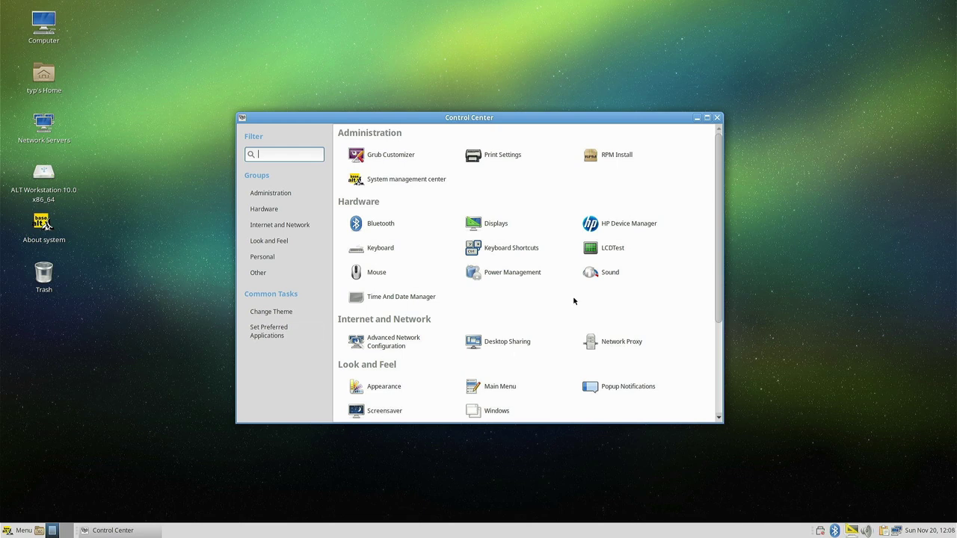
click(715, 118)
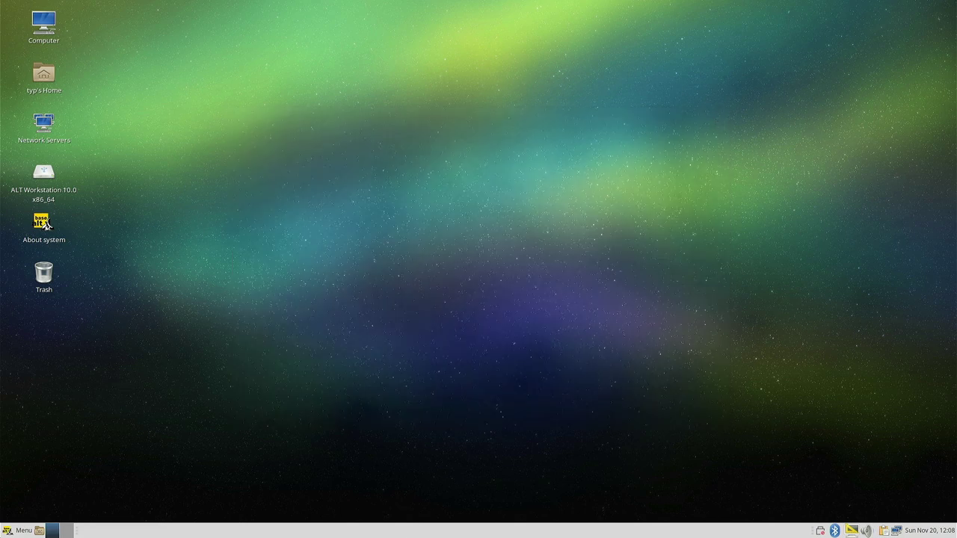
click(16, 534)
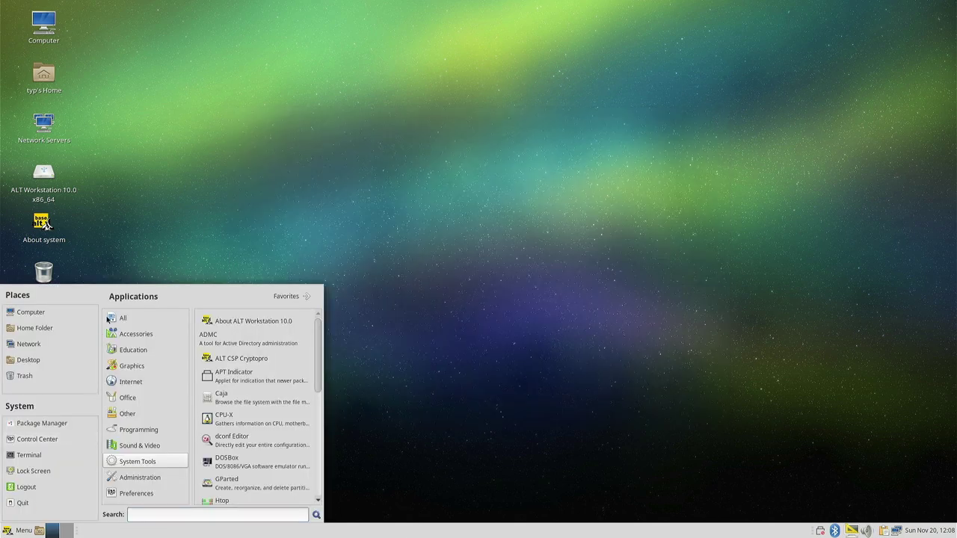
Step: Browse the Accessories programs, then show the Graphics category with Blender, GIMP and FreeCAD
click(126, 333)
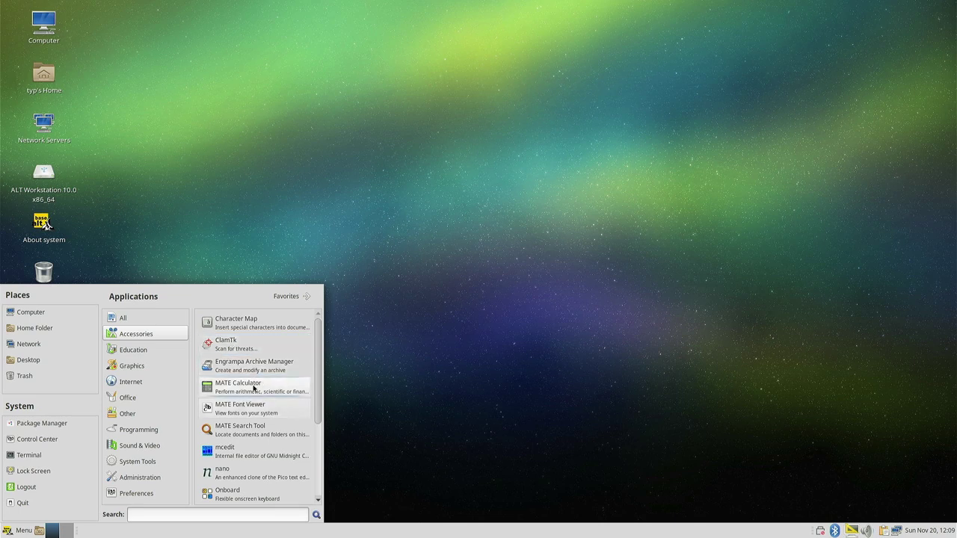
drag(316, 380, 316, 449)
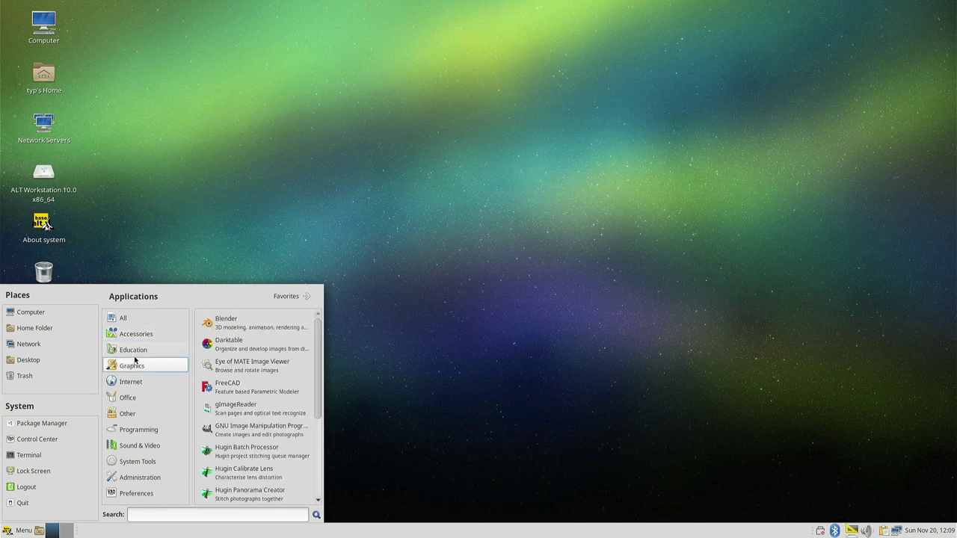
mouse_move(139, 356)
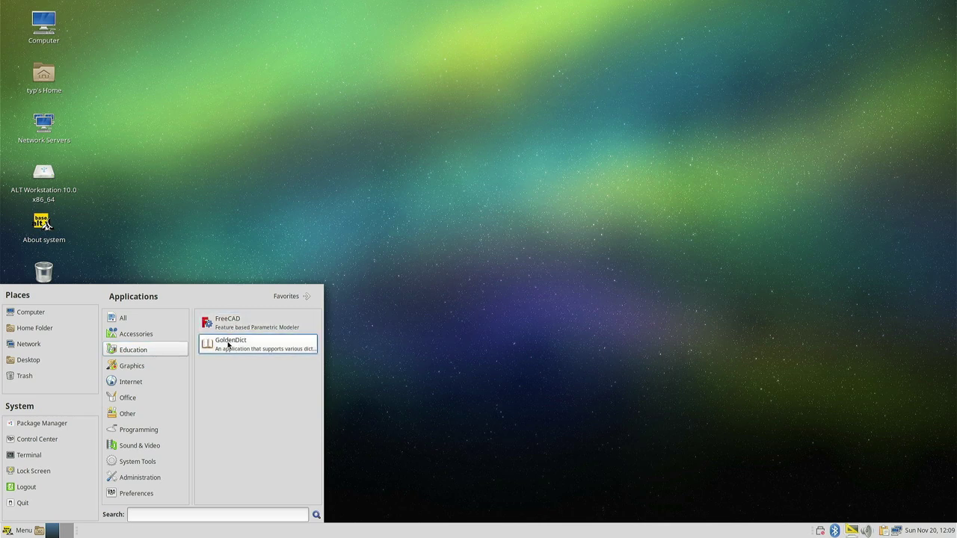
click(132, 363)
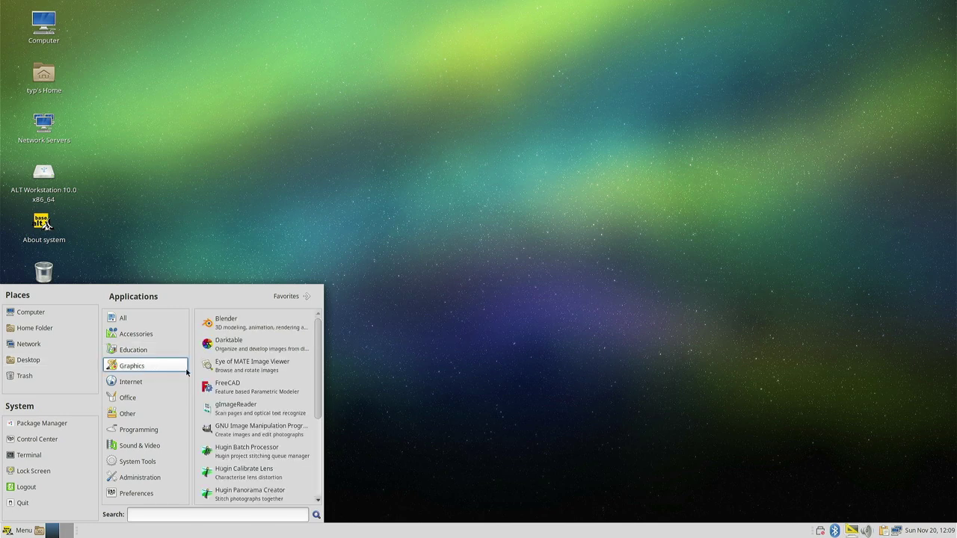
Step: Scroll through the Graphics programs, then show the Internet category with Firefox and Thunderbird
scroll(255, 353, down, 4)
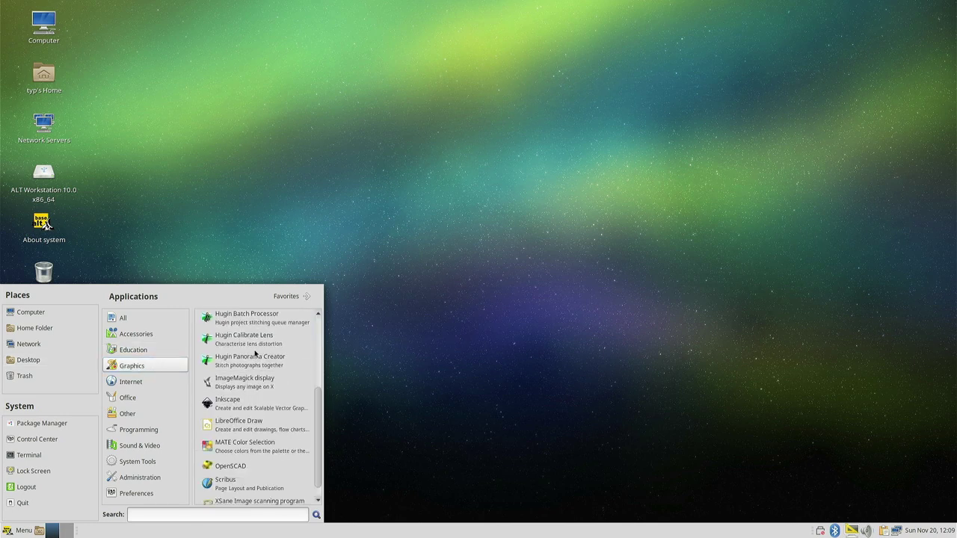
scroll(255, 353, up, 4)
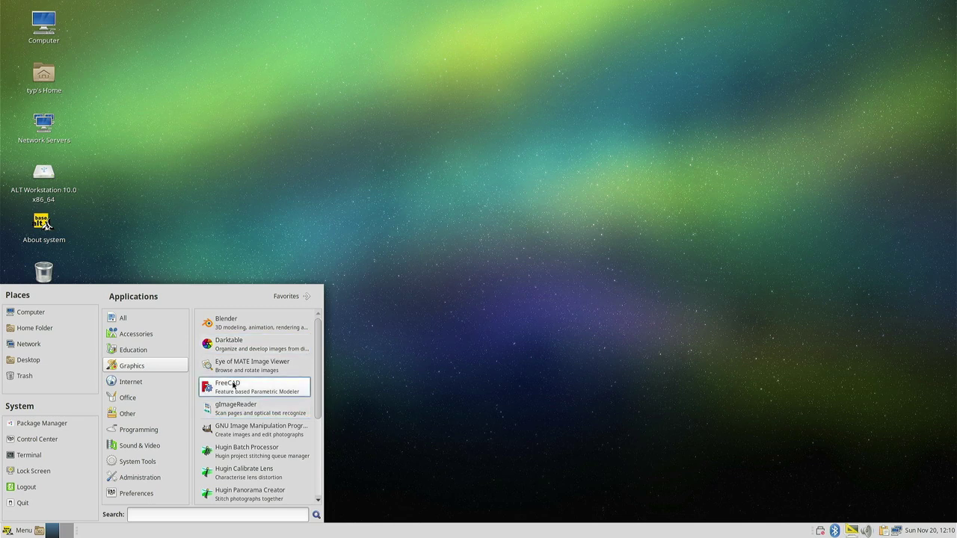
scroll(235, 428, down, 3)
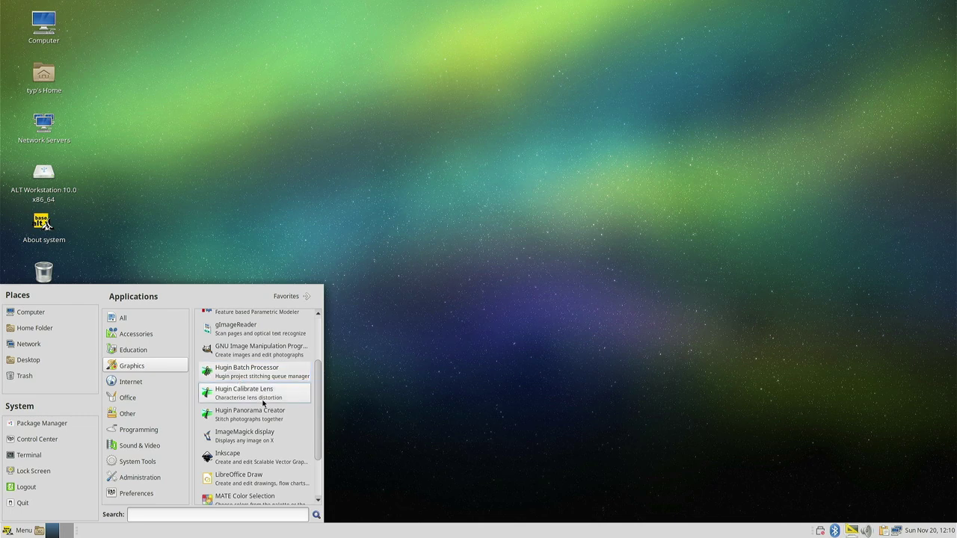
scroll(255, 449, down, 2)
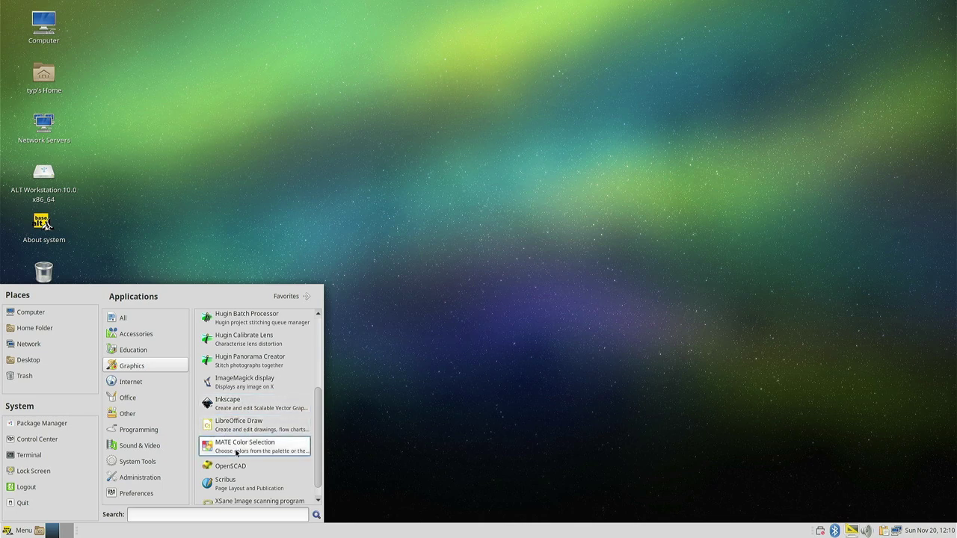
scroll(254, 446, down, 1)
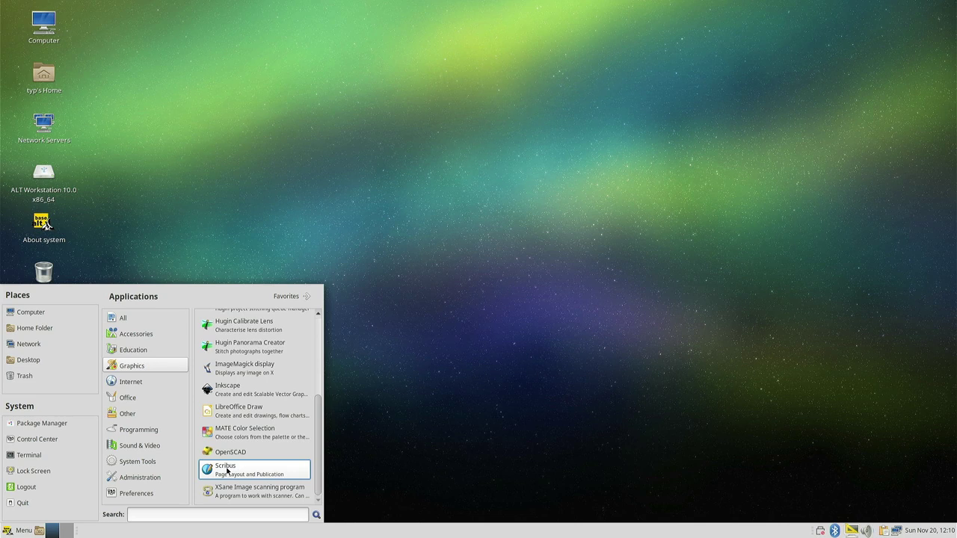
click(134, 382)
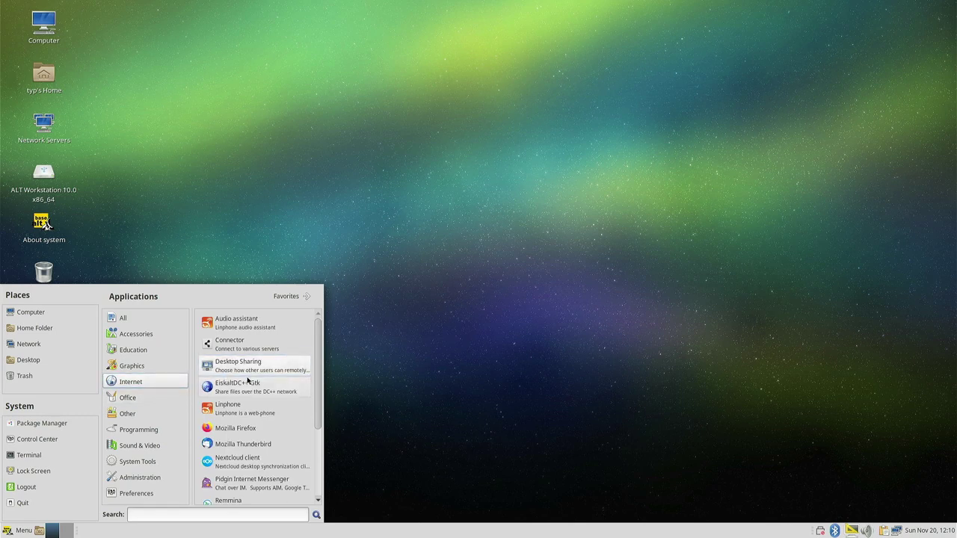
Step: Open Desktop Sharing Preferences from the Internet programs and close it again
scroll(239, 378, down, 4)
scroll(246, 377, up, 4)
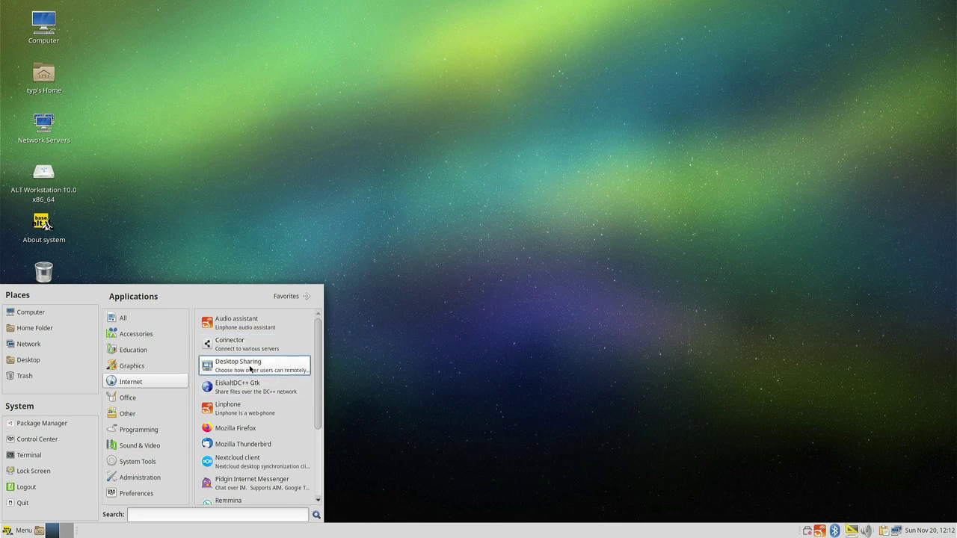
click(246, 371)
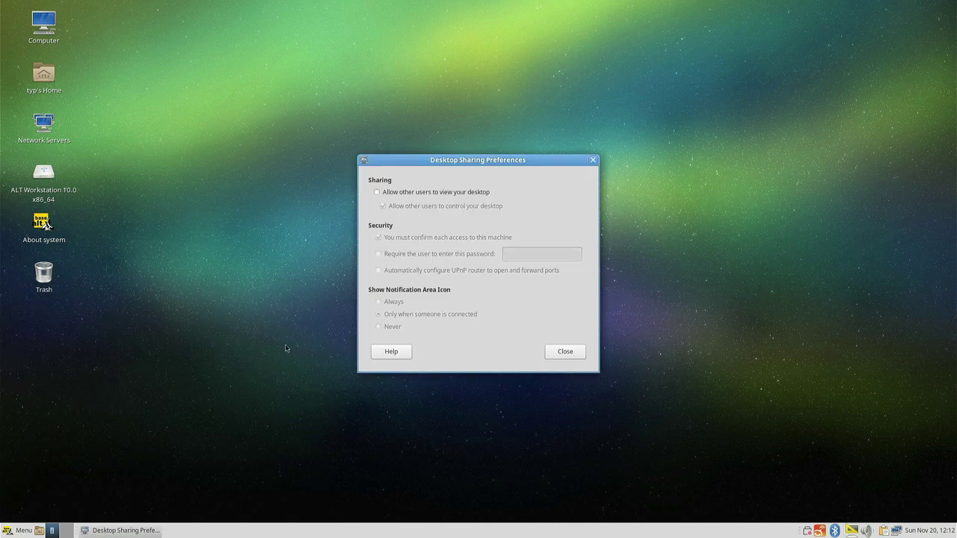
click(593, 160)
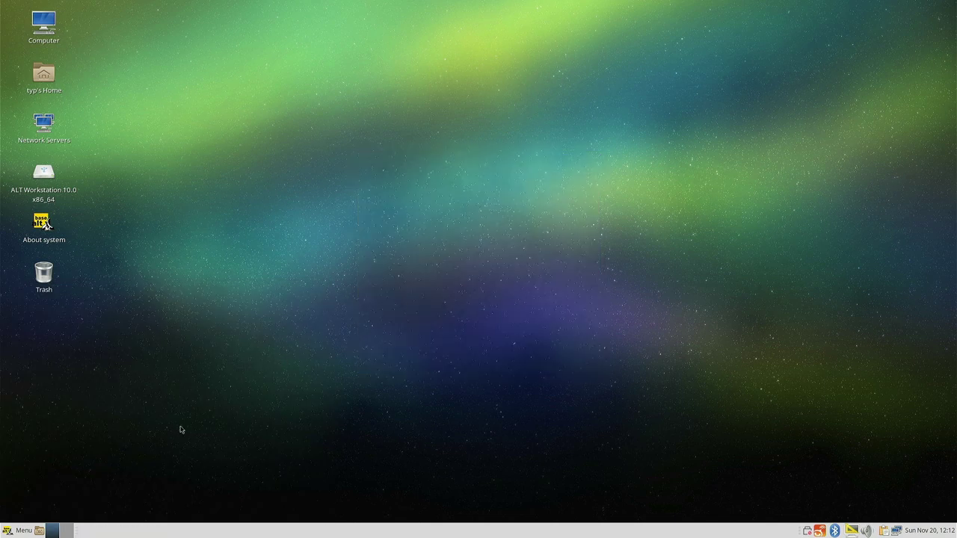
click(23, 529)
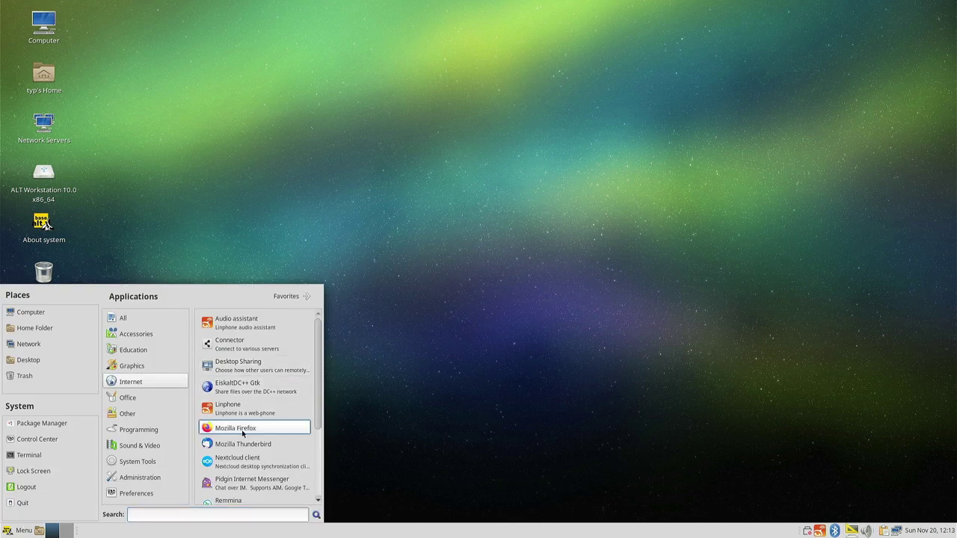
Step: Launch Firefox, confirm version 91.3.0esr in About Firefox, then close the browser
click(256, 423)
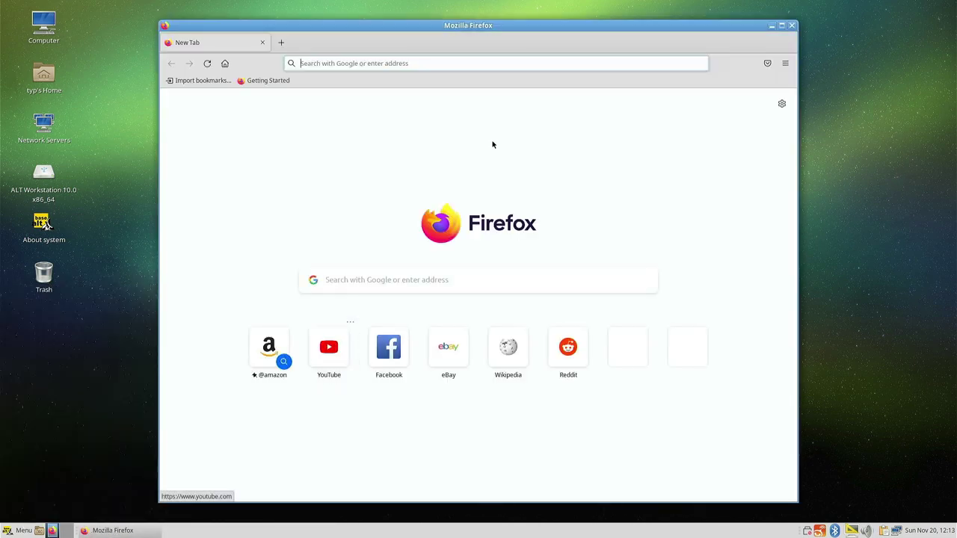
click(785, 63)
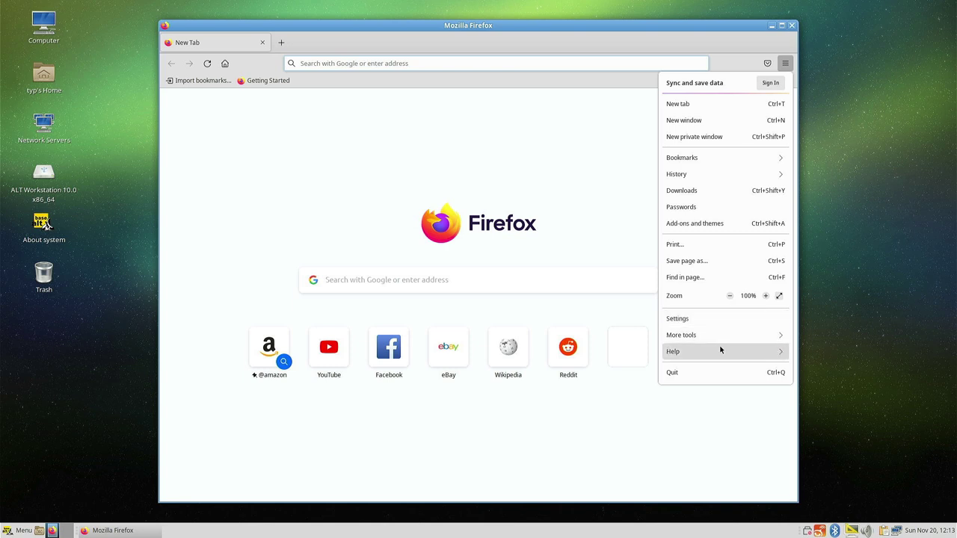
click(720, 350)
click(681, 208)
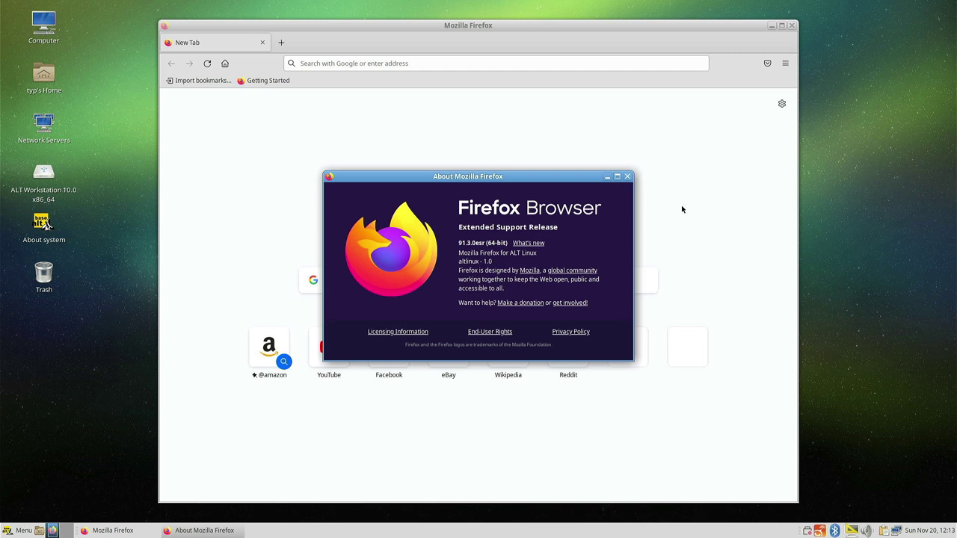
key(Escape)
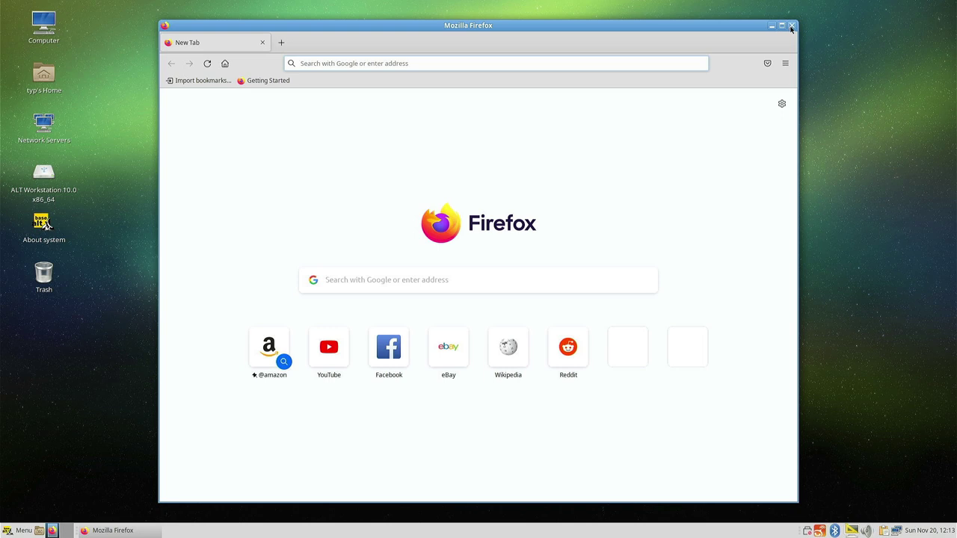
click(790, 26)
click(19, 530)
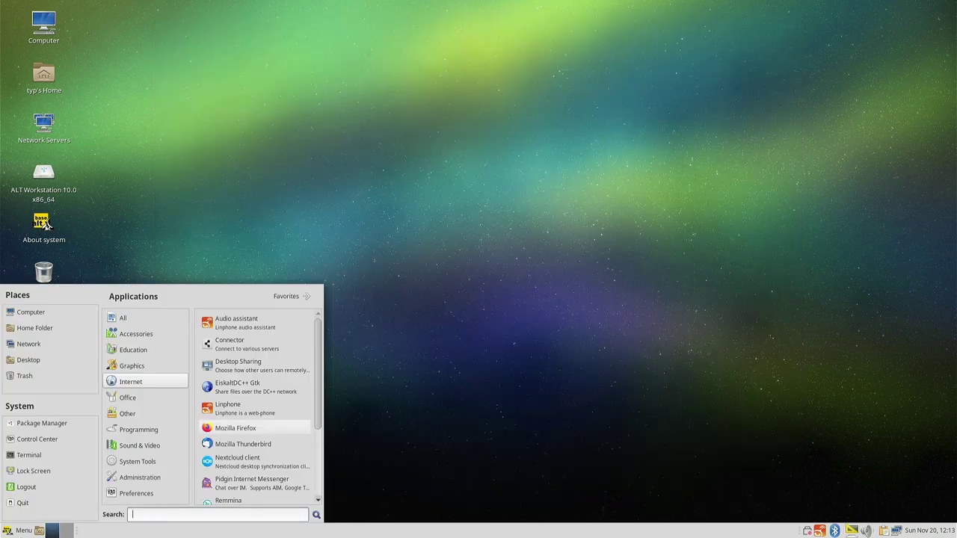
Step: Launch Thunderbird, select its version 91.3.2, view the Privacy Notice, then close Thunderbird
click(257, 442)
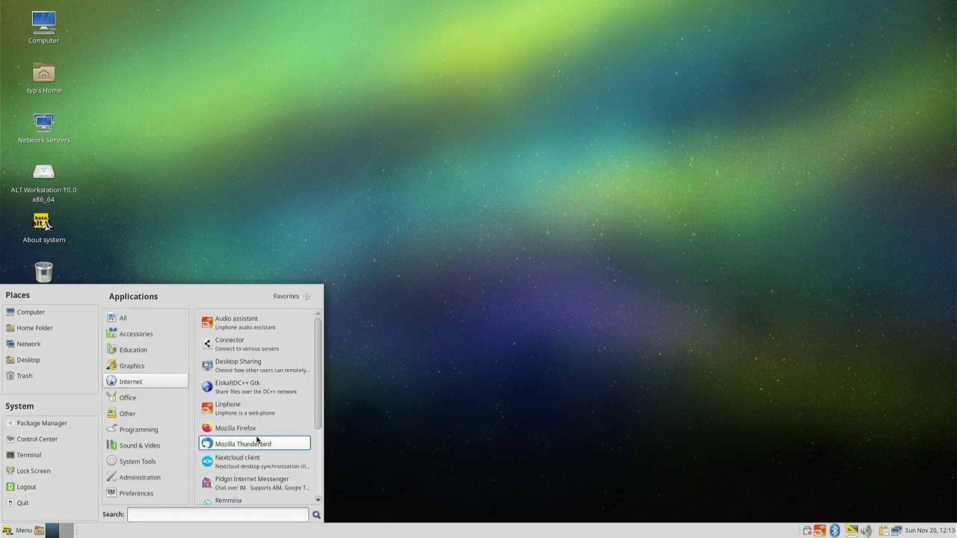
click(249, 446)
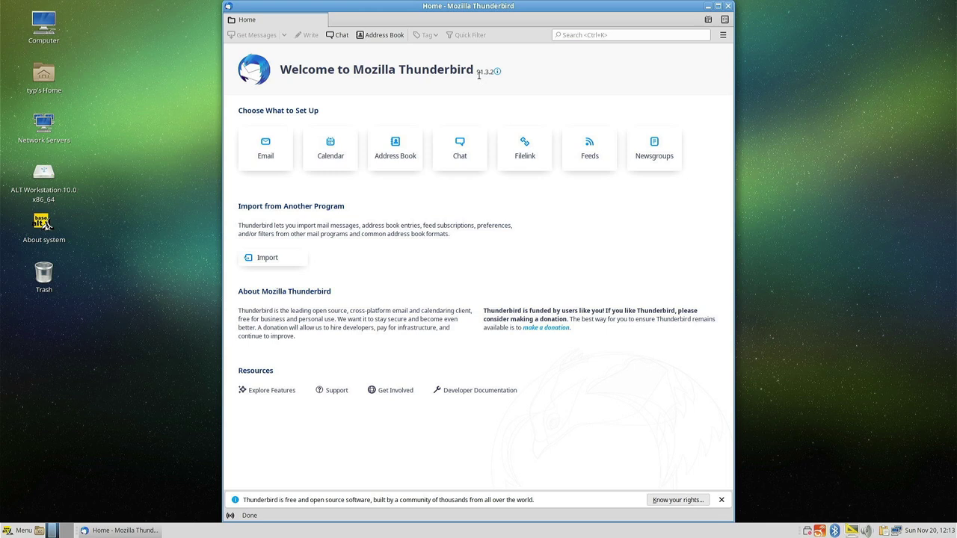
drag(476, 71, 493, 72)
click(497, 71)
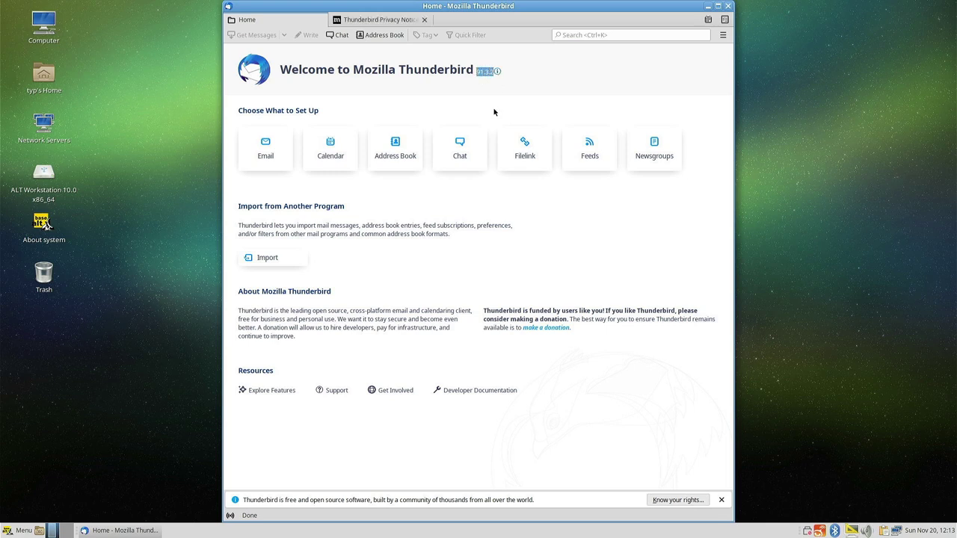
click(728, 6)
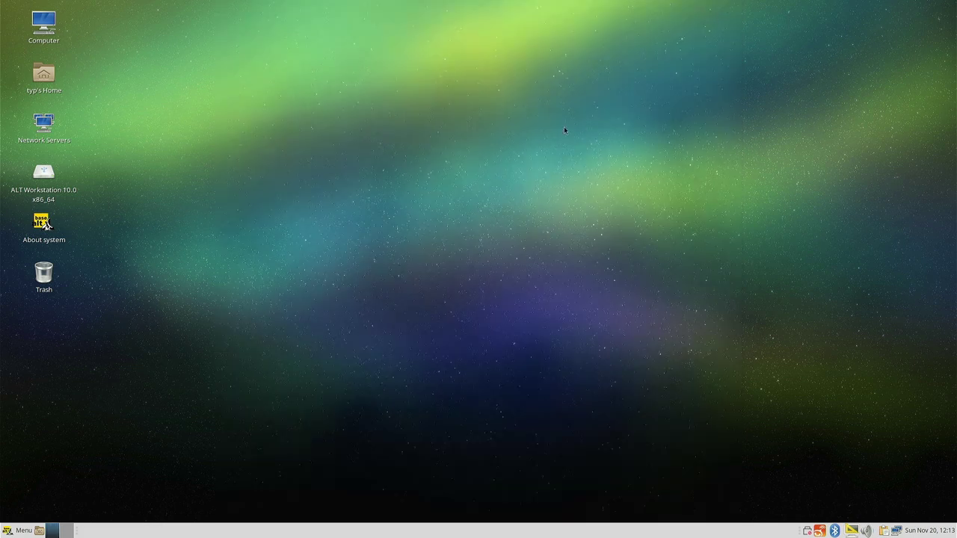
click(7, 531)
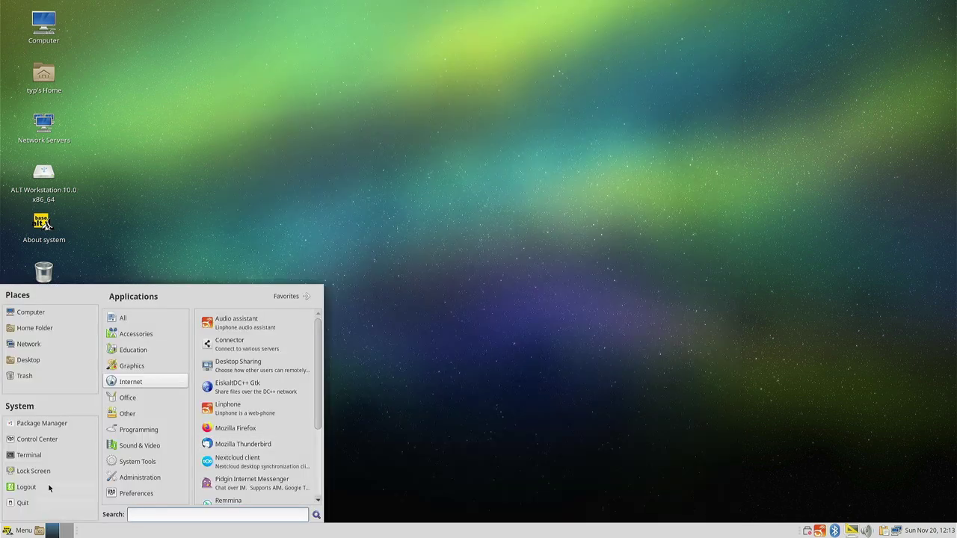
Step: Browse the Internet applications and launch the Seafile client
scroll(255, 381, down, 3)
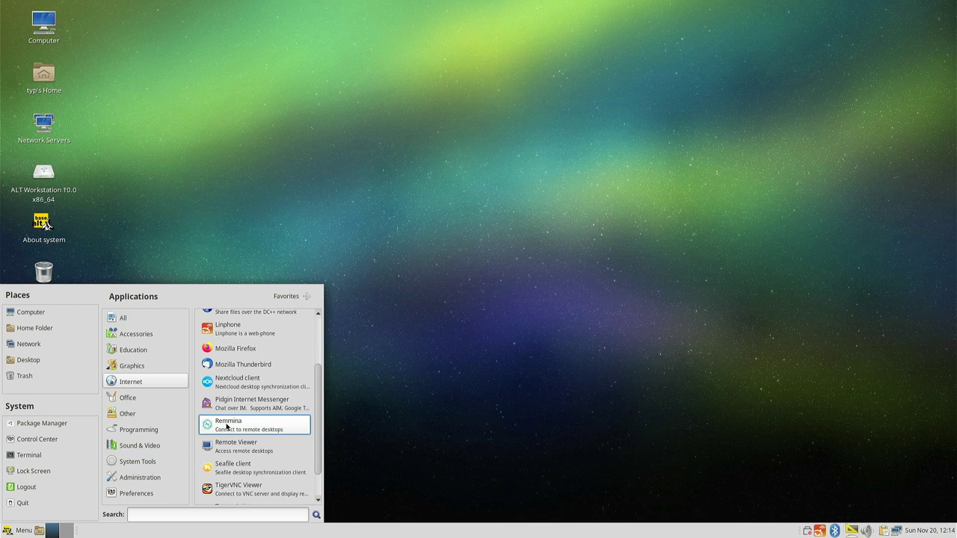
scroll(257, 419, down, 1)
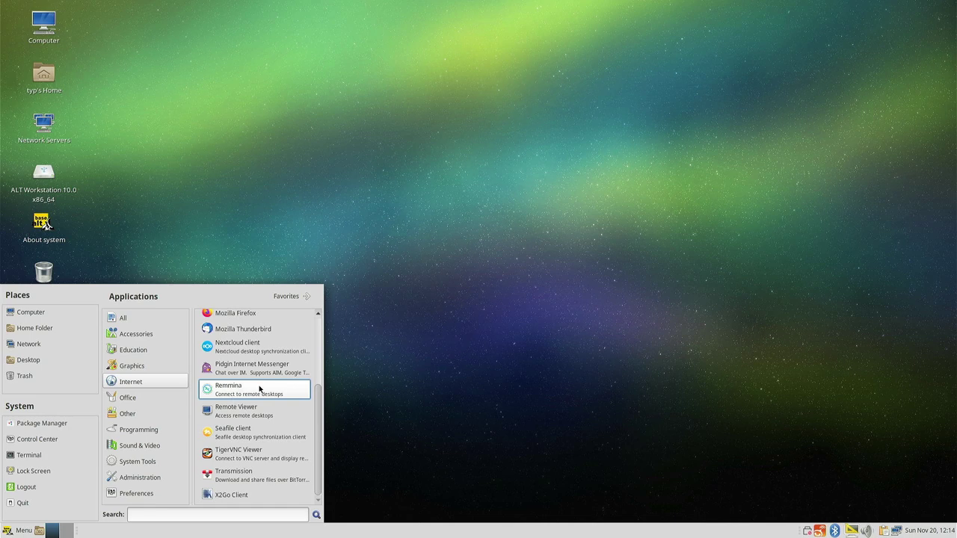
click(222, 433)
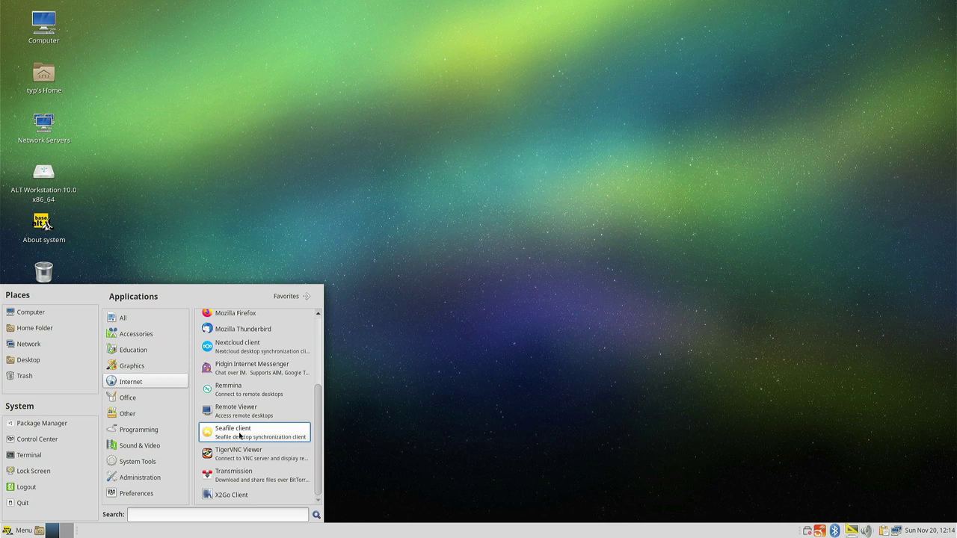
click(239, 436)
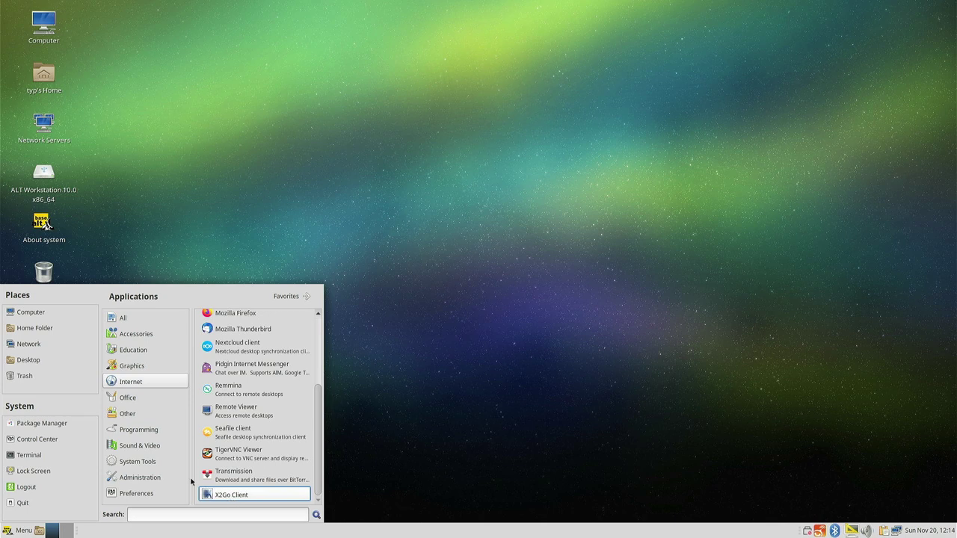
Step: Launch the Dia diagram editor from the Office category
mouse_move(139, 404)
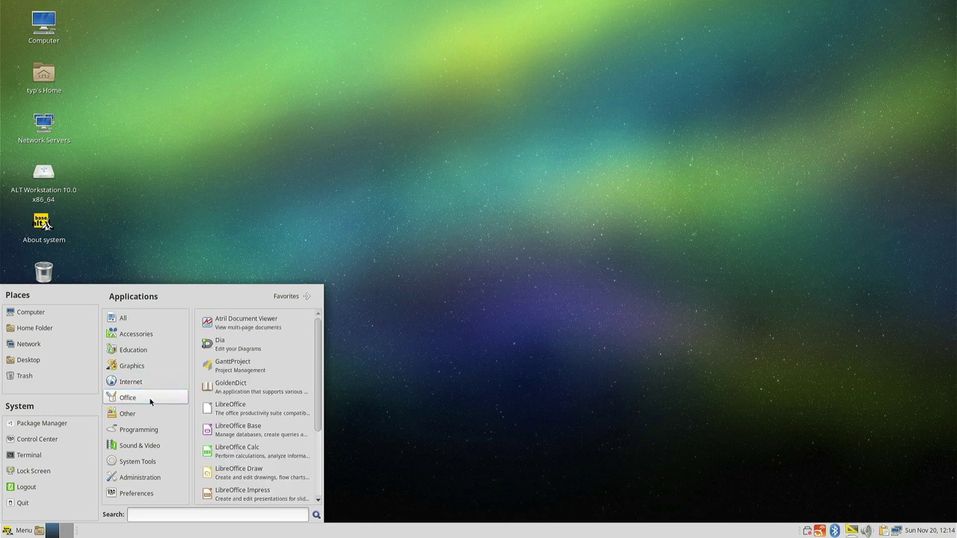
scroll(281, 395, down, 3)
scroll(281, 397, up, 3)
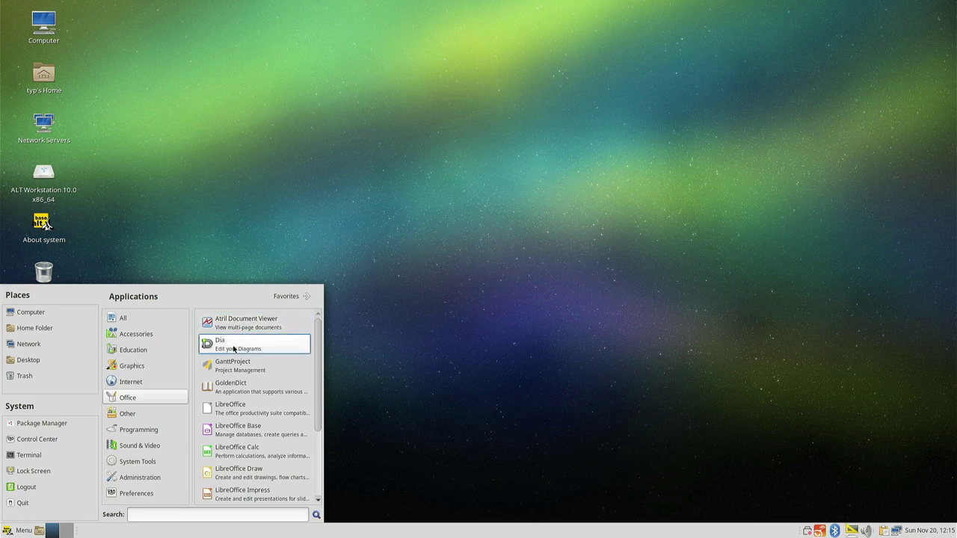
click(228, 349)
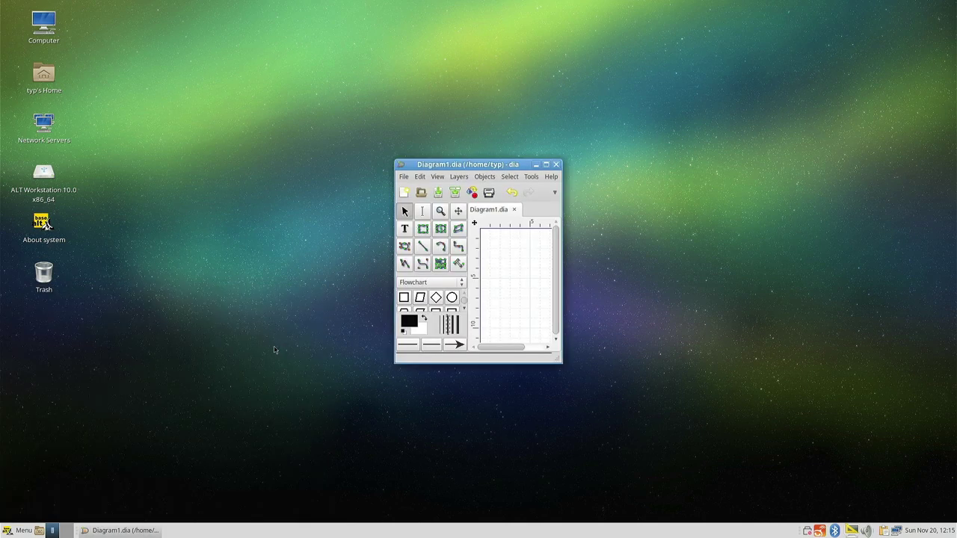
Step: Enlarge the Dia window to show the full Flowchart palette, move it up-left, then close Dia
drag(560, 362, 840, 472)
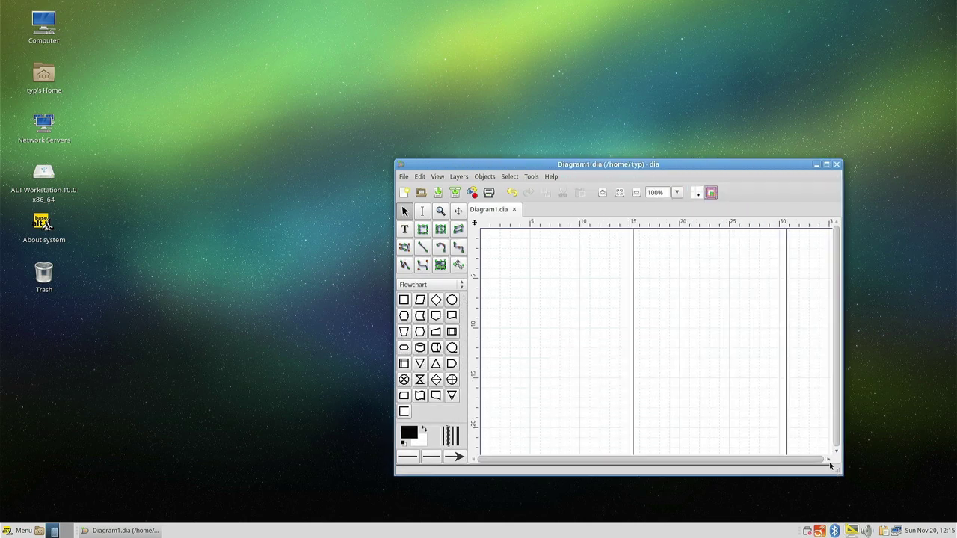
drag(626, 169, 459, 137)
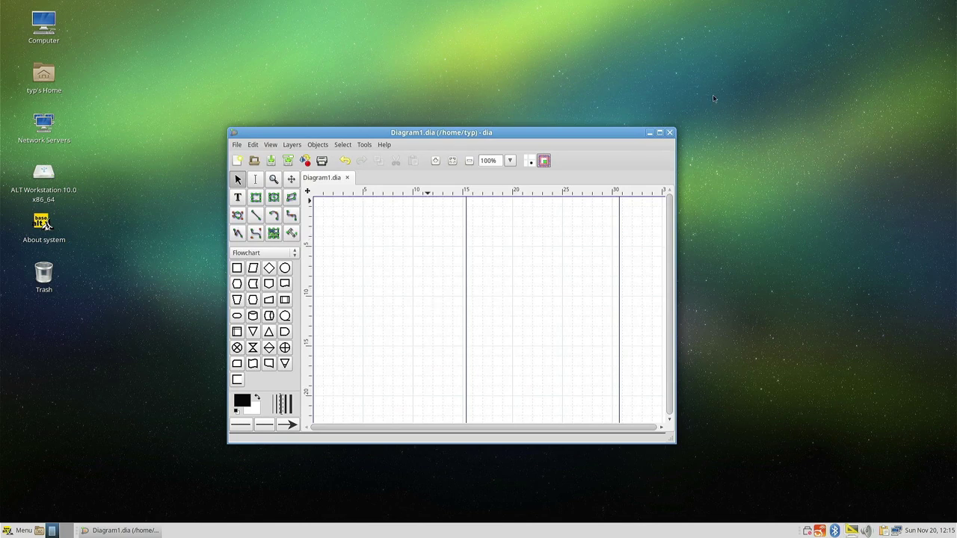
click(670, 133)
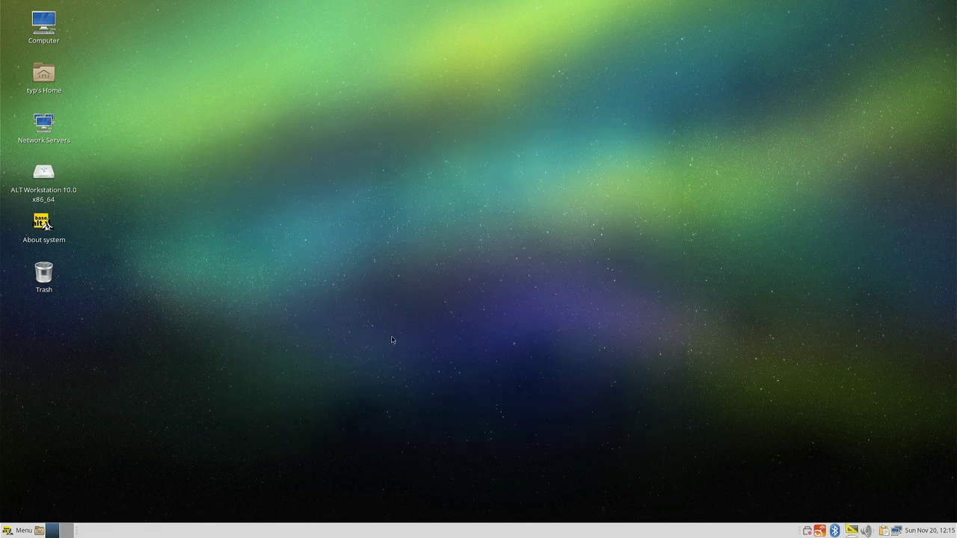
Step: Launch GanttProject with an empty project, maximize its window, then close it
click(8, 526)
click(253, 366)
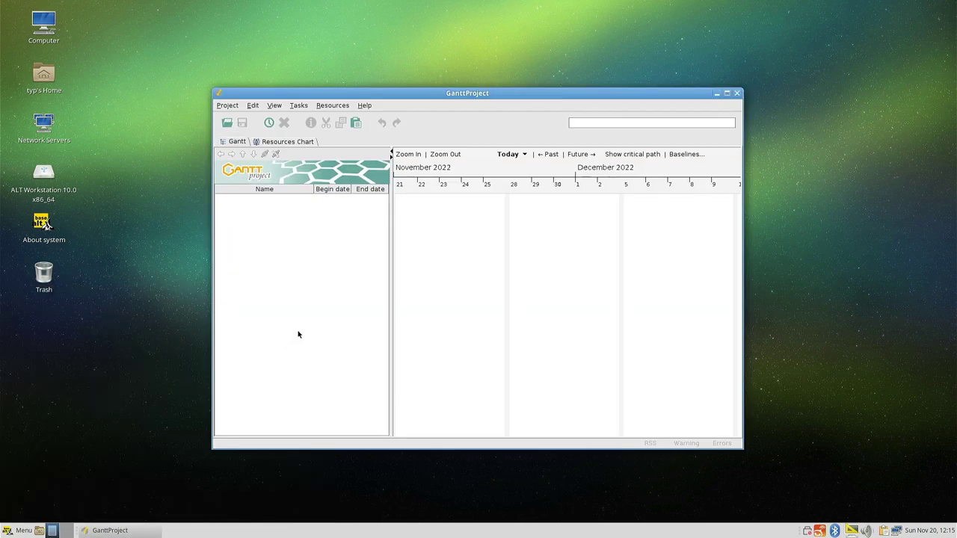
click(728, 94)
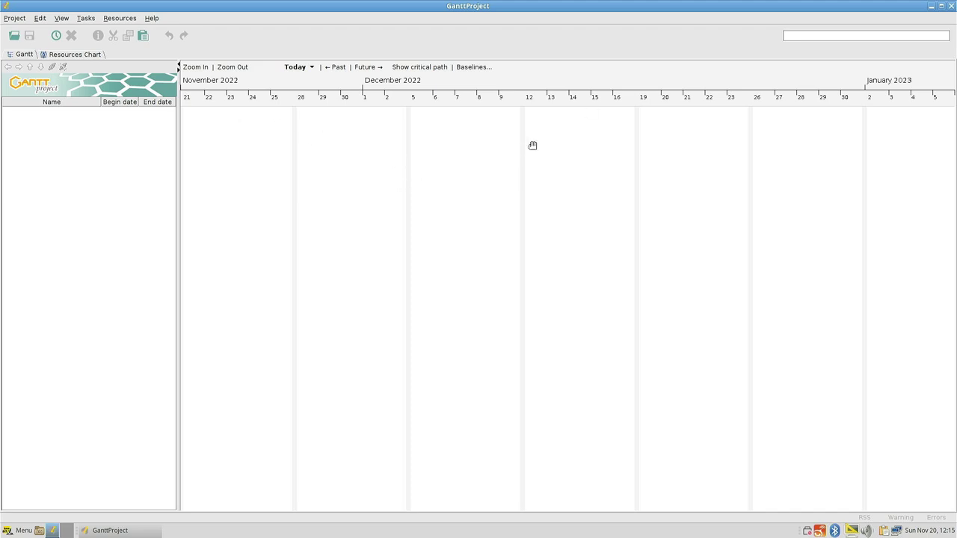
click(951, 6)
click(21, 530)
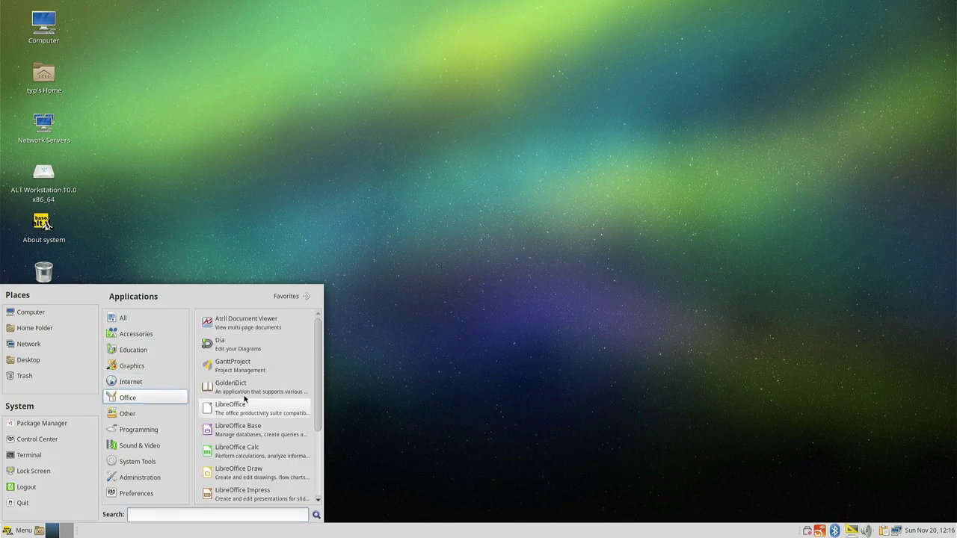
Step: Launch the LibreOffice Start Center and view About LibreOffice showing version 7.1.7.2
scroll(255, 378, down, 1)
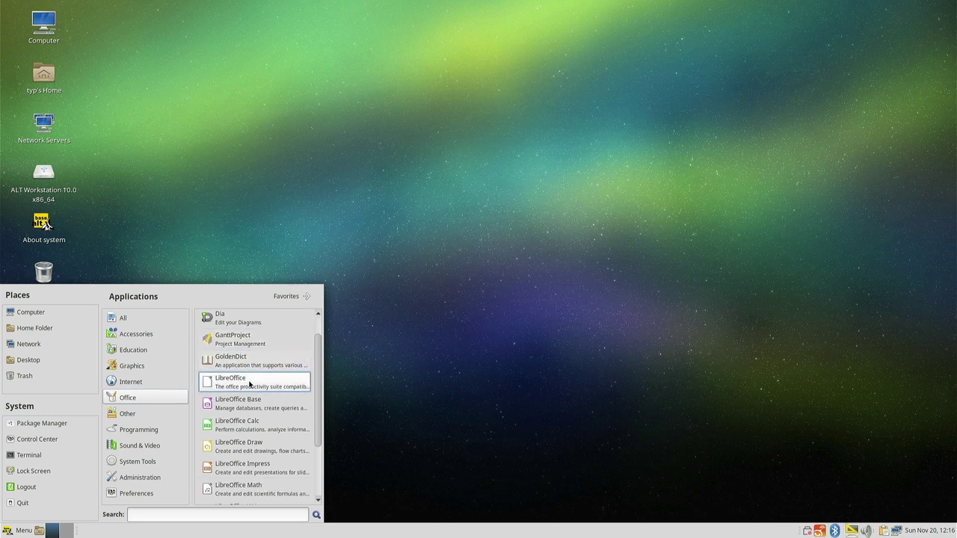
scroll(224, 363, down, 2)
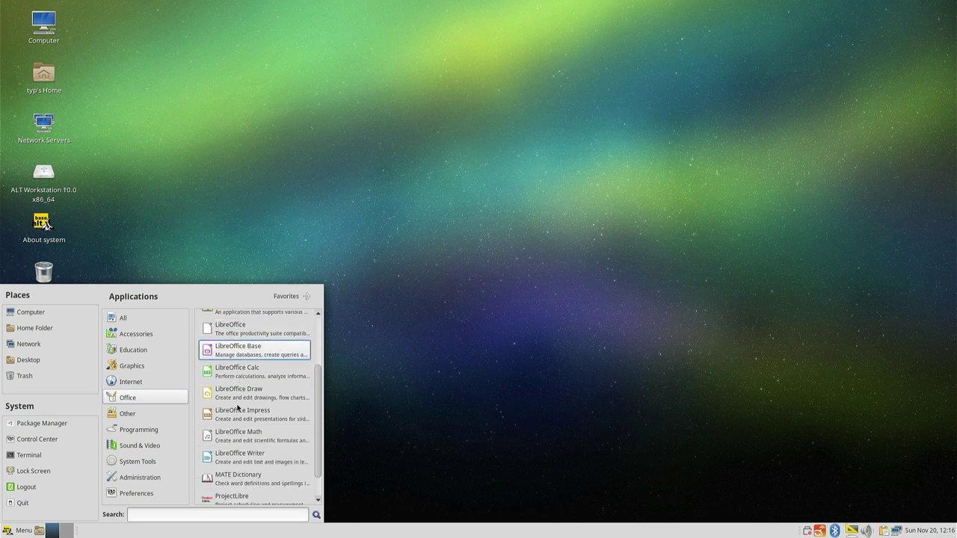
click(239, 329)
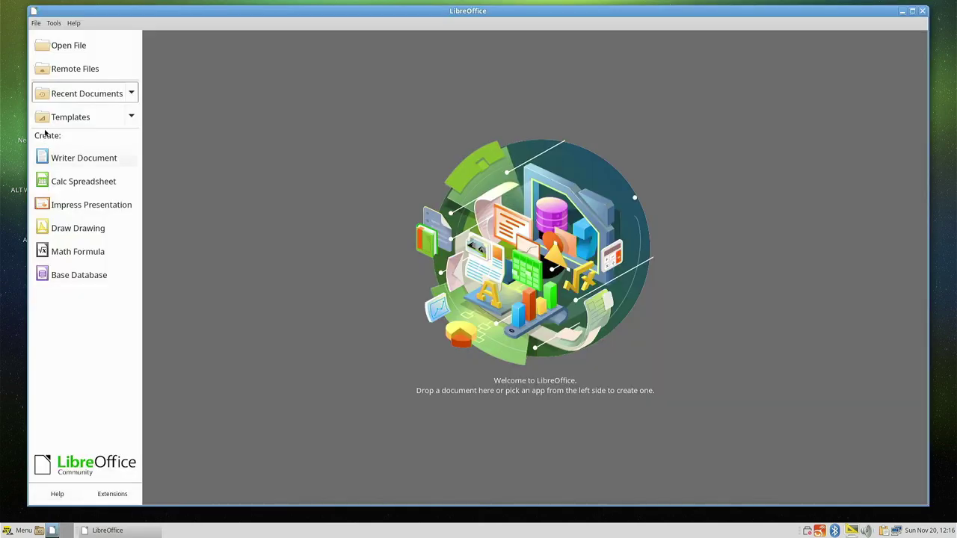
click(73, 23)
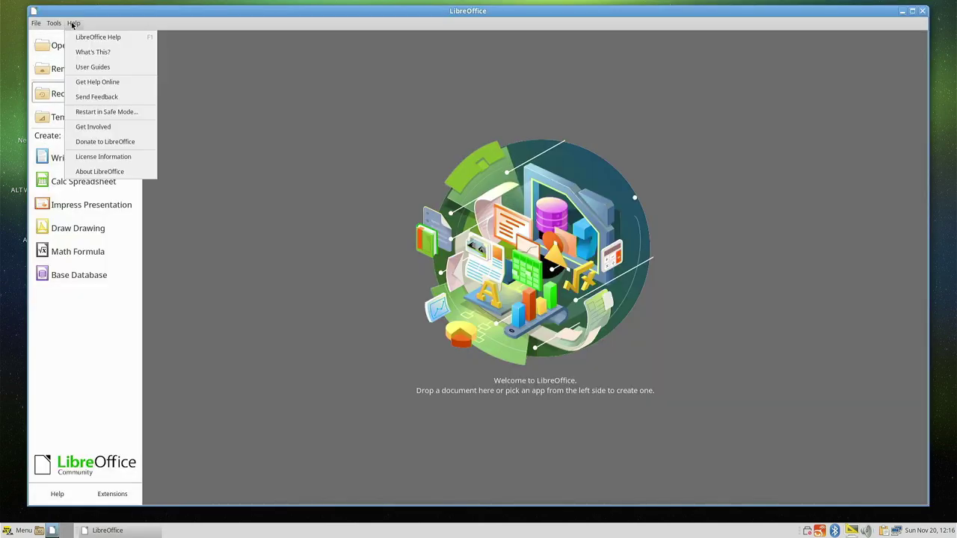
click(84, 171)
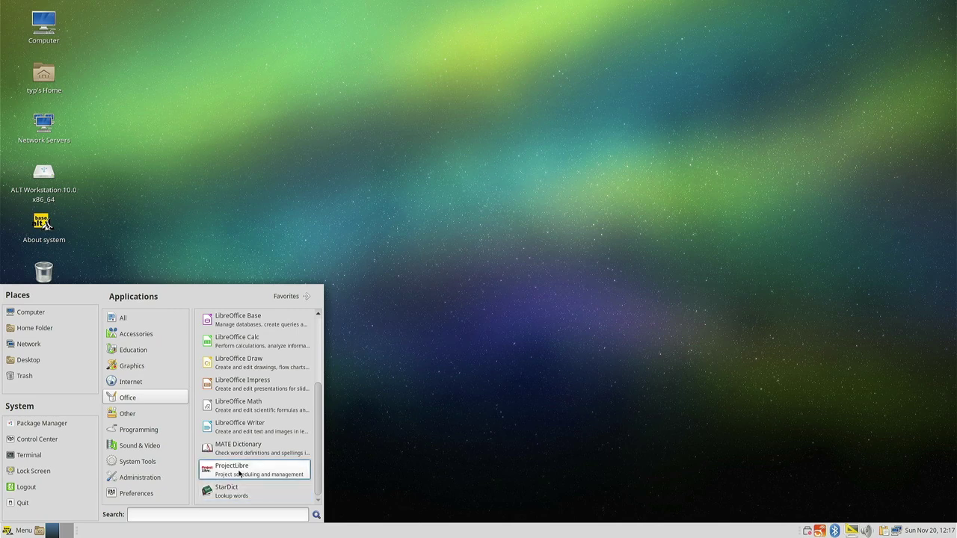
Step: Accept the ProjectLibre license, launch Netgen, then show the Sound & Video applications
click(236, 469)
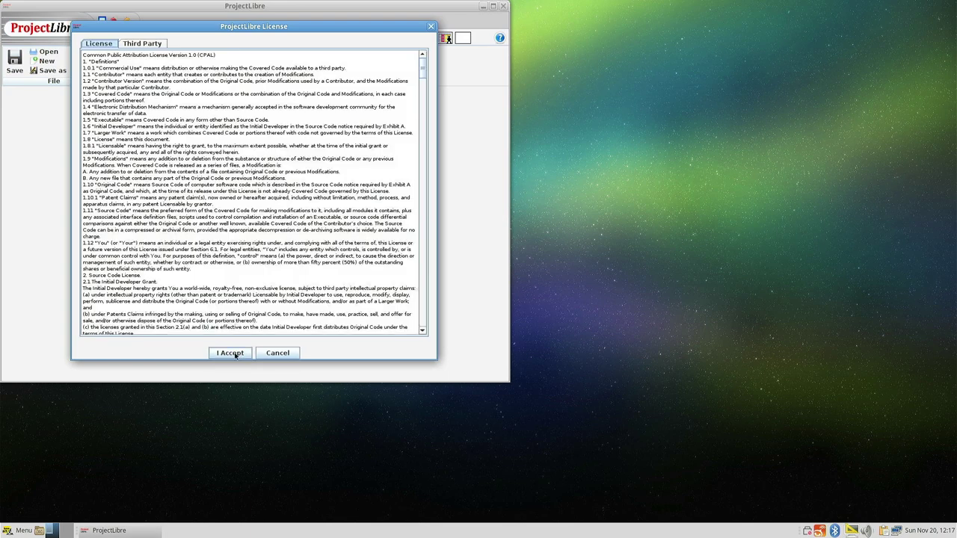
click(231, 353)
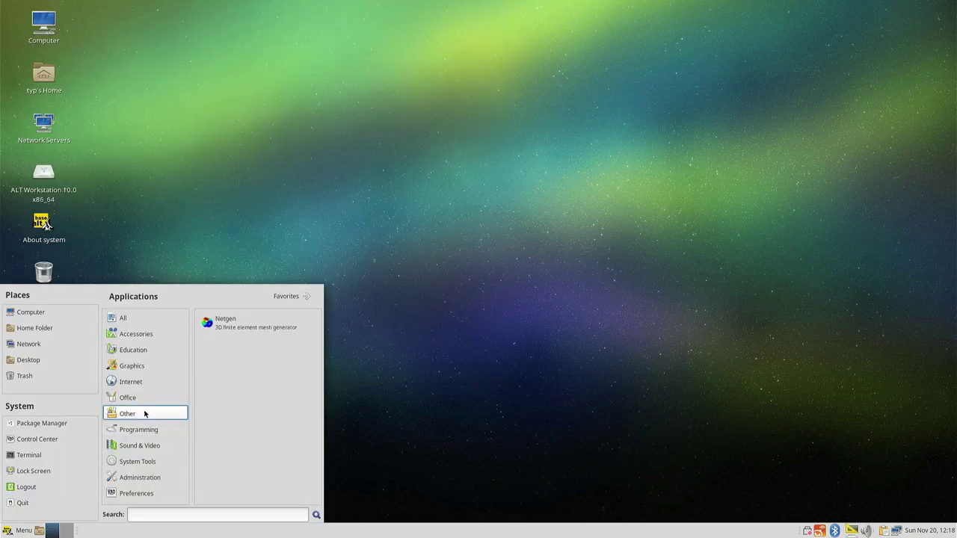
click(233, 327)
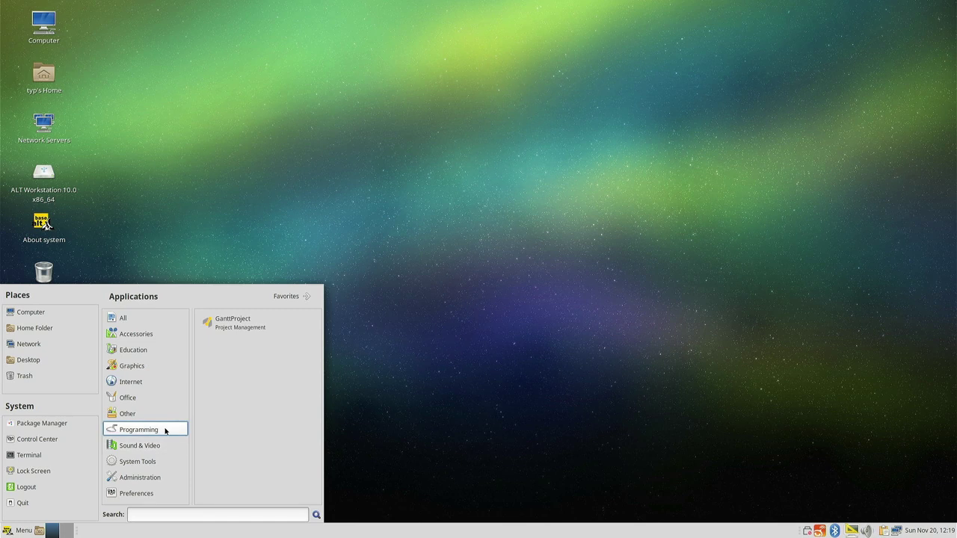
click(142, 446)
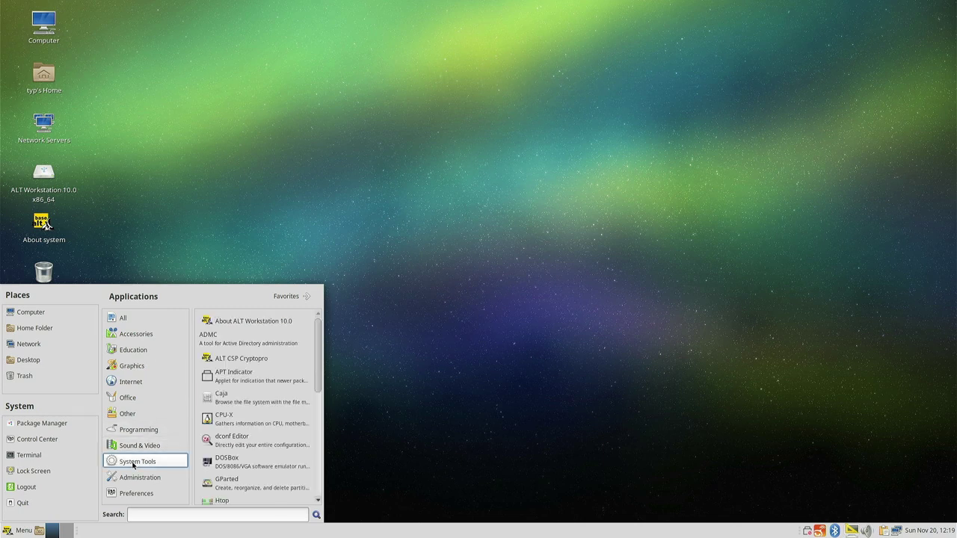
mouse_move(142, 476)
mouse_move(154, 460)
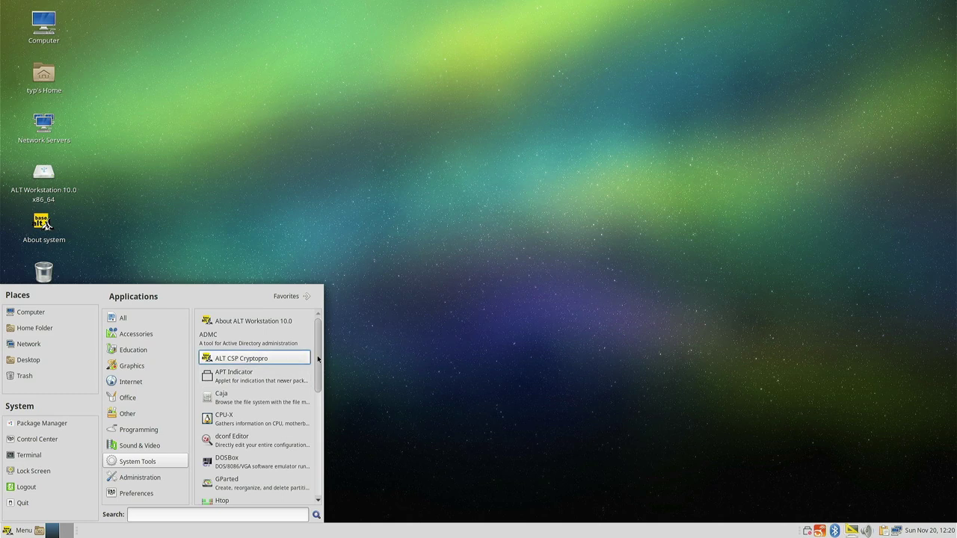
click(257, 362)
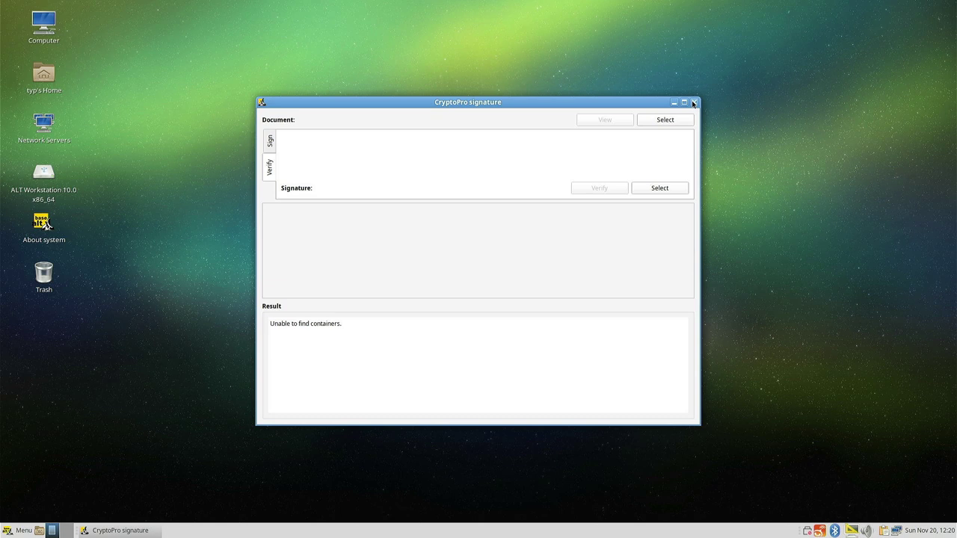
click(693, 103)
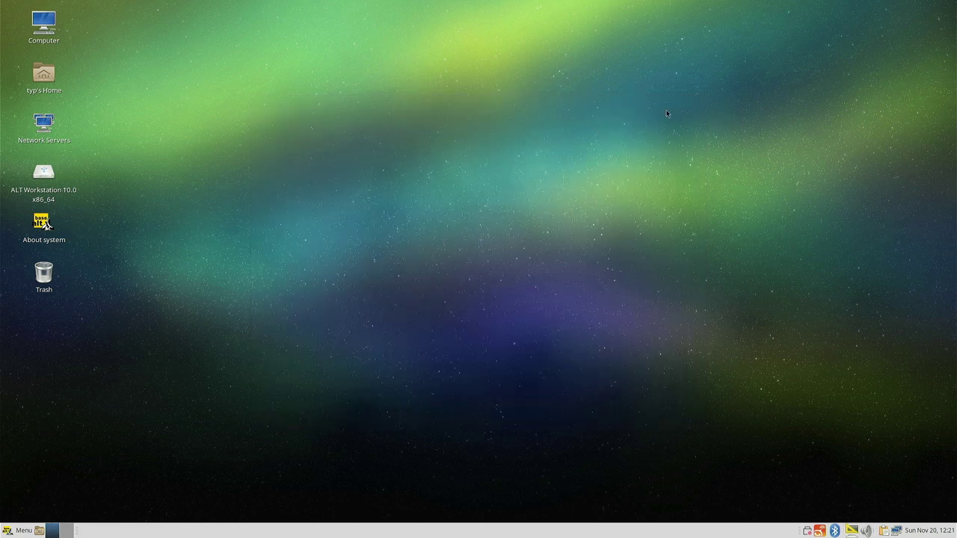
click(17, 530)
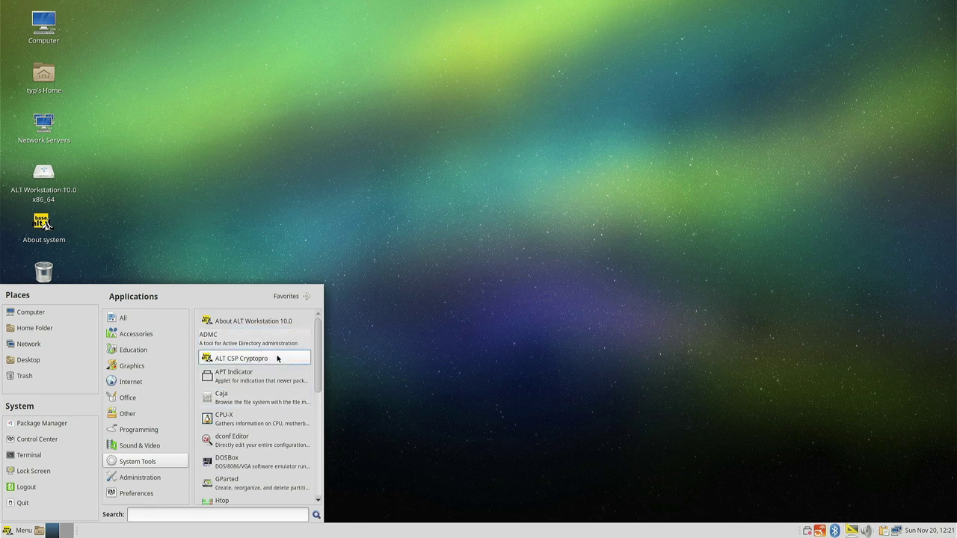
Step: Open the home folder in Caja, close it, and reopen the application menu
click(254, 404)
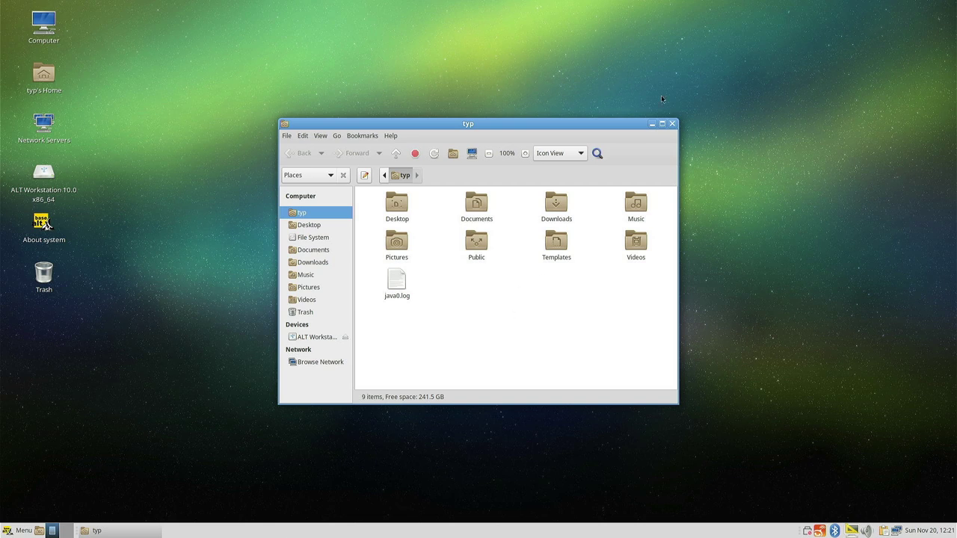
click(672, 124)
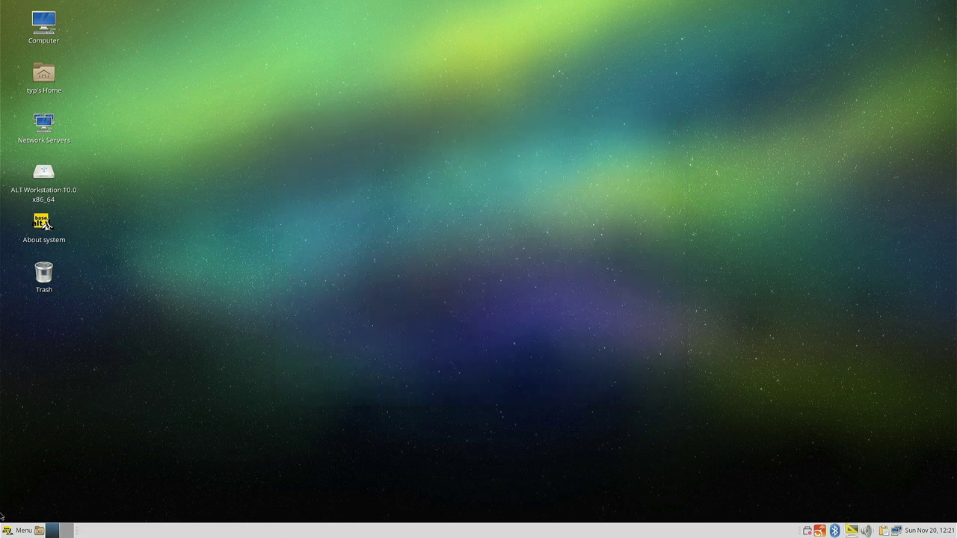
key(super)
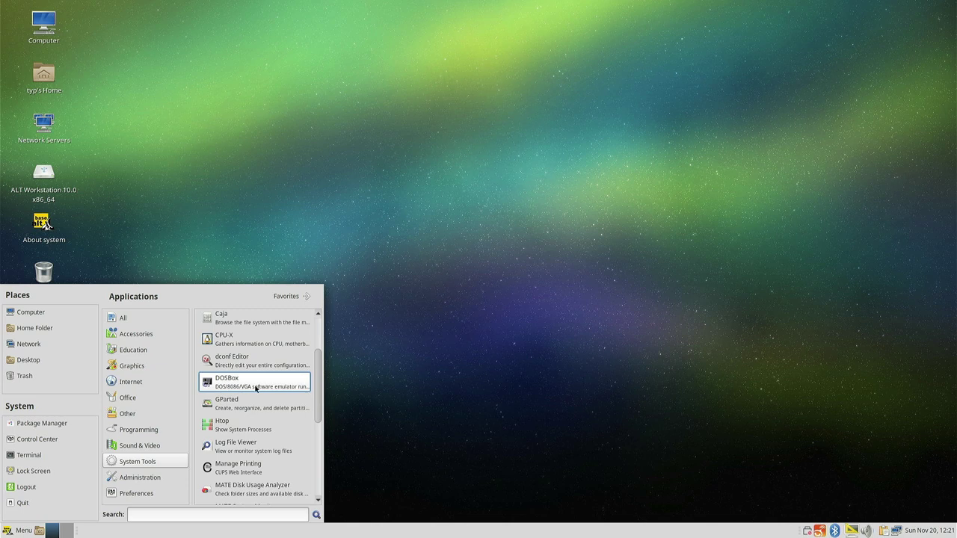
Step: Scroll through the System Tools list, then show the Administration applications
scroll(255, 388, down, 1)
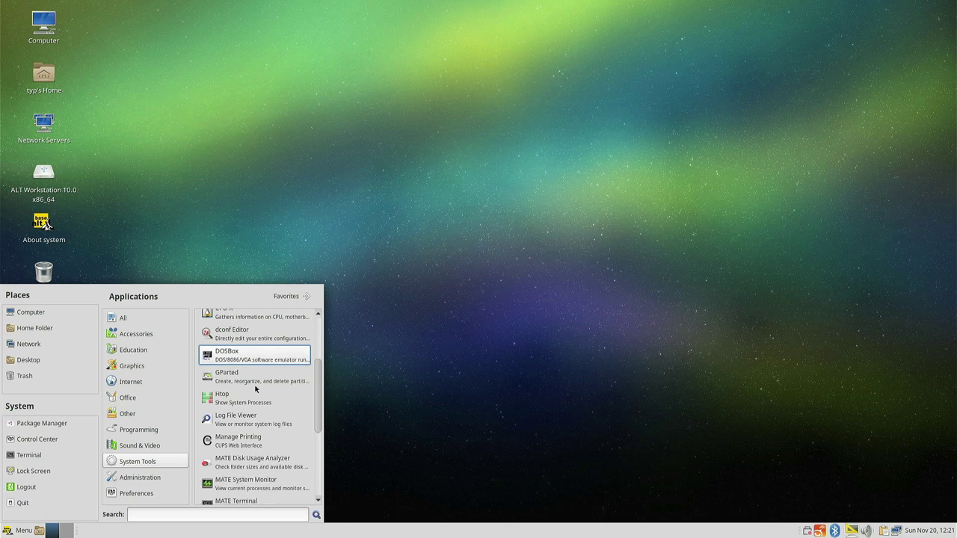
scroll(247, 385, down, 1)
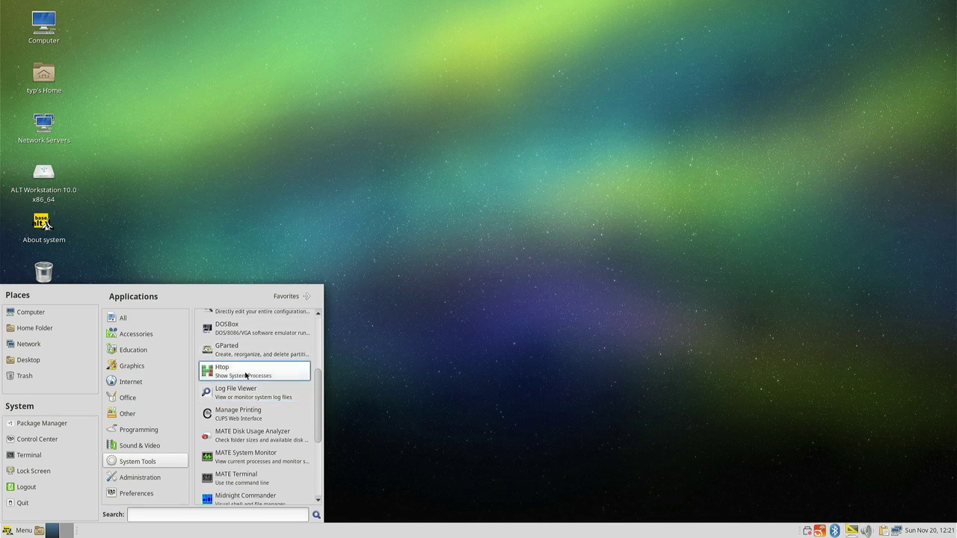
scroll(253, 390, down, 2)
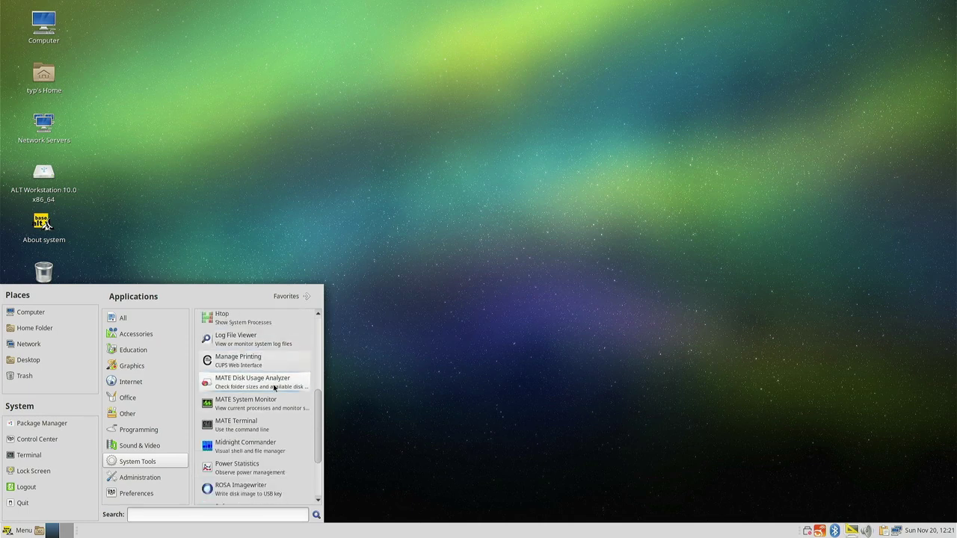
scroll(224, 471, down, 3)
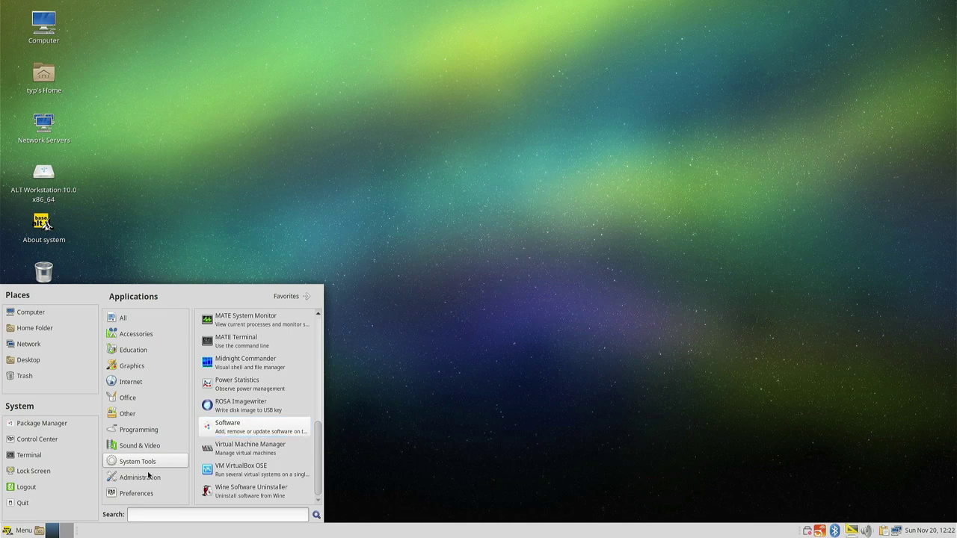
click(135, 479)
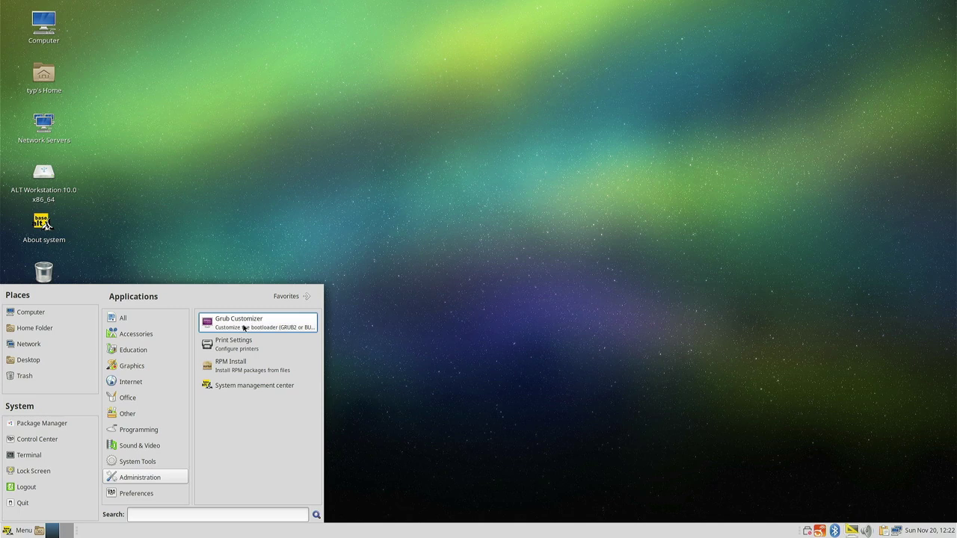
Step: Start System management center as superuser with the root password and enable Expert mode
click(236, 386)
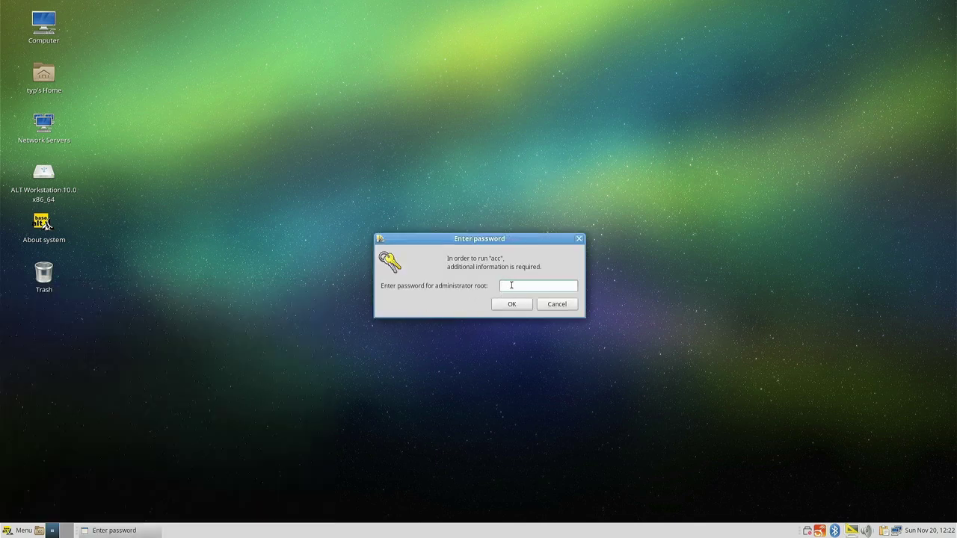
key(Return)
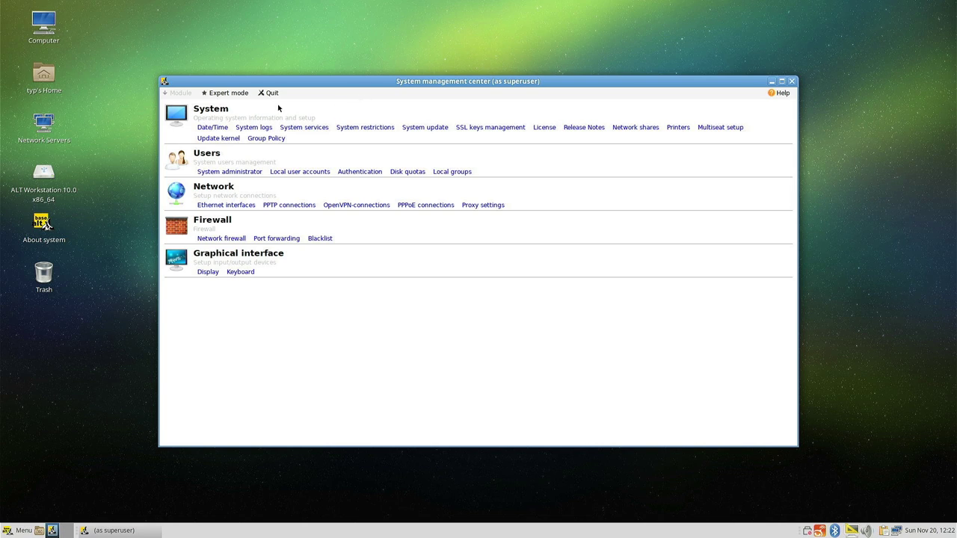
click(233, 95)
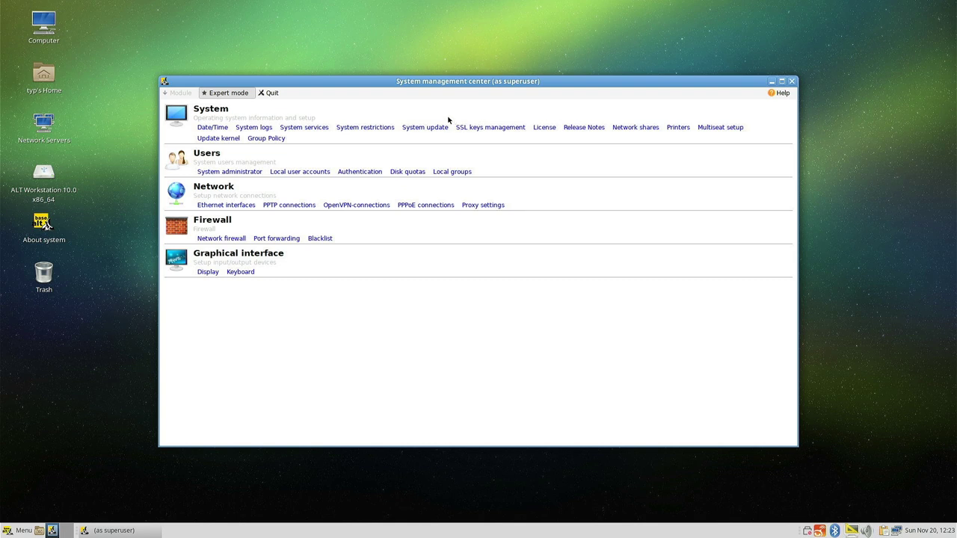
click(11, 532)
mouse_move(150, 493)
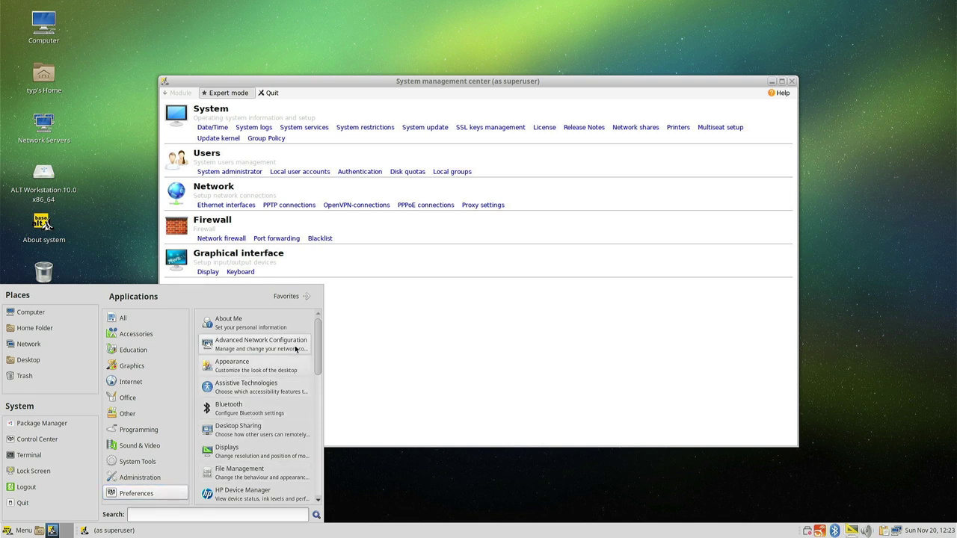
scroll(317, 341, down, 1)
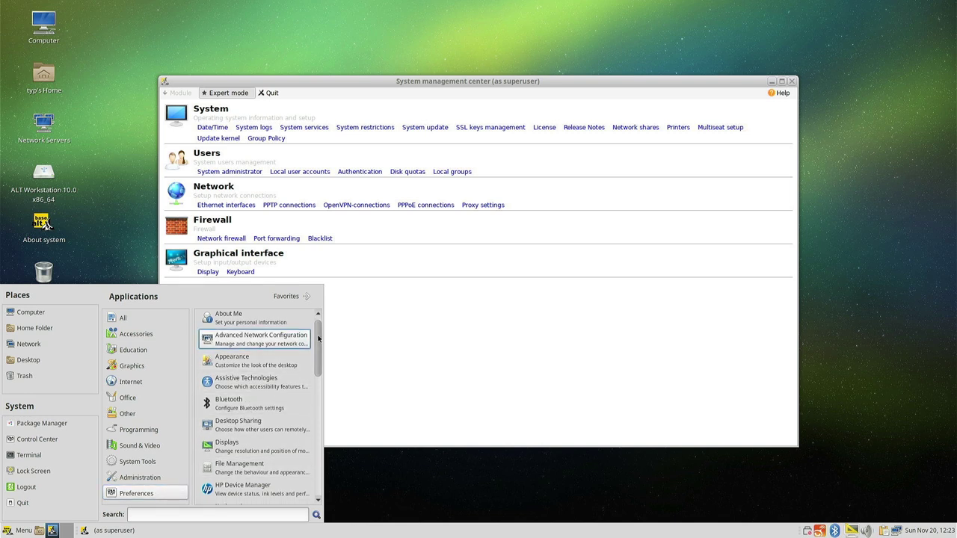
scroll(317, 342, down, 1)
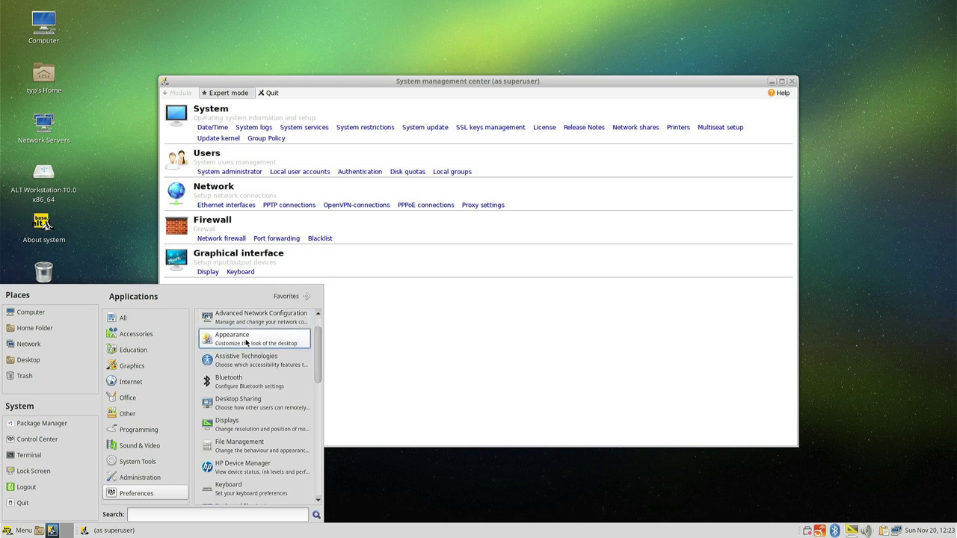
scroll(316, 364, down, 3)
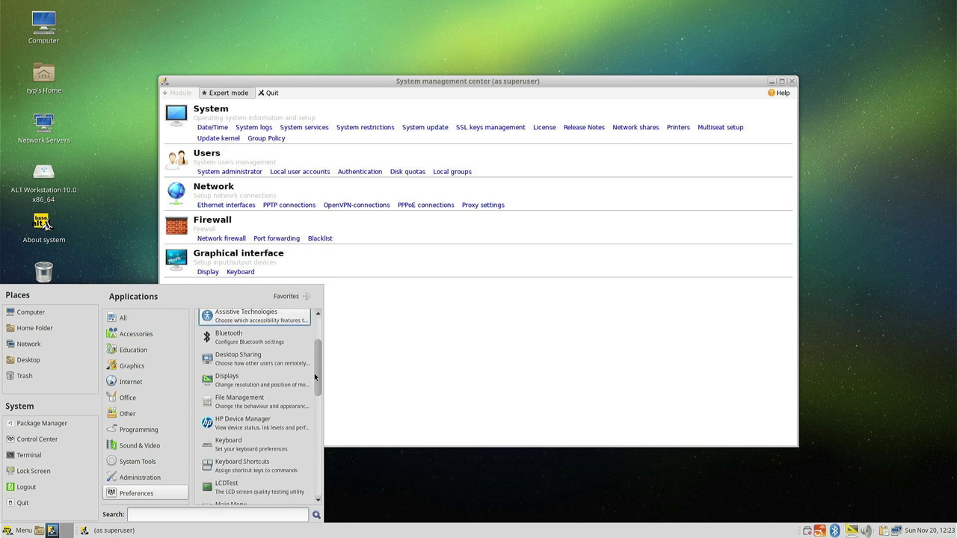
drag(315, 378, 310, 393)
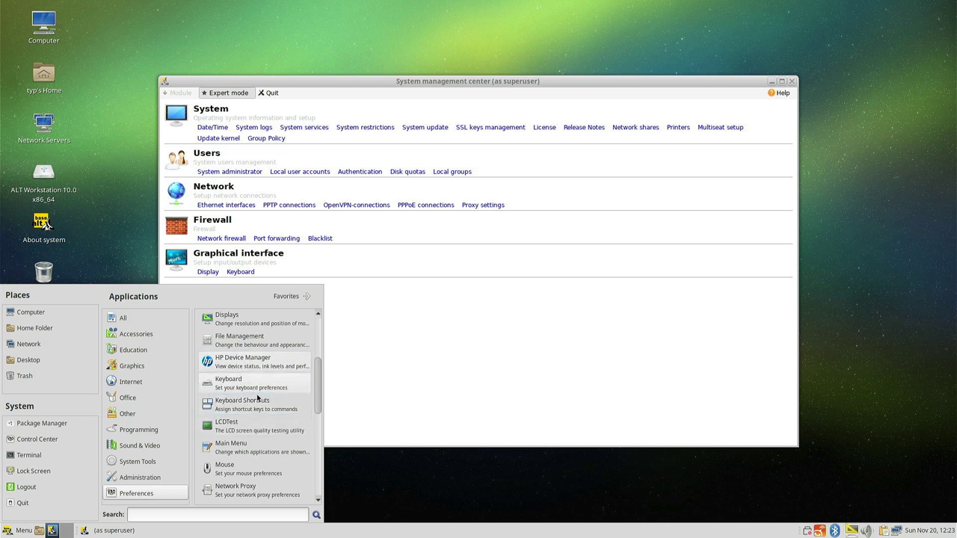
scroll(253, 420, down, 6)
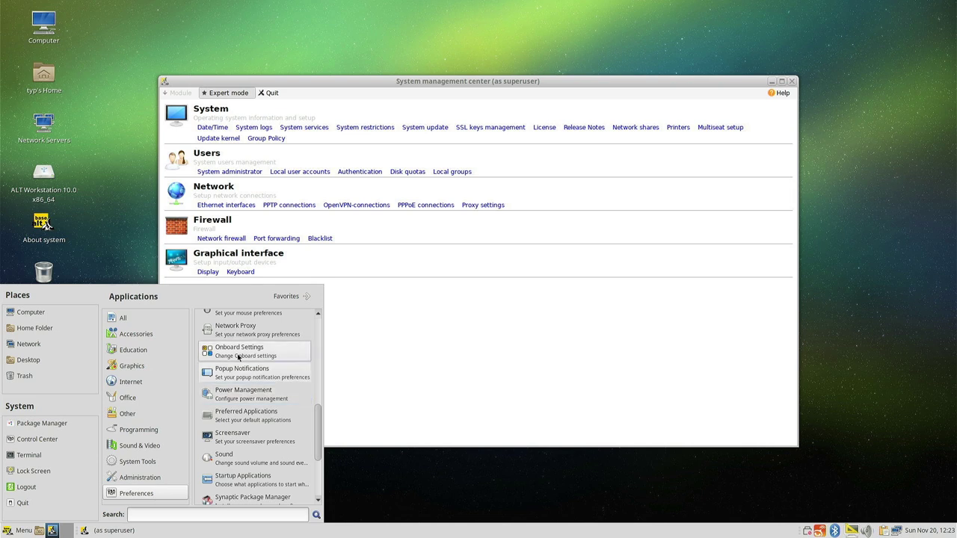
scroll(243, 377, down, 5)
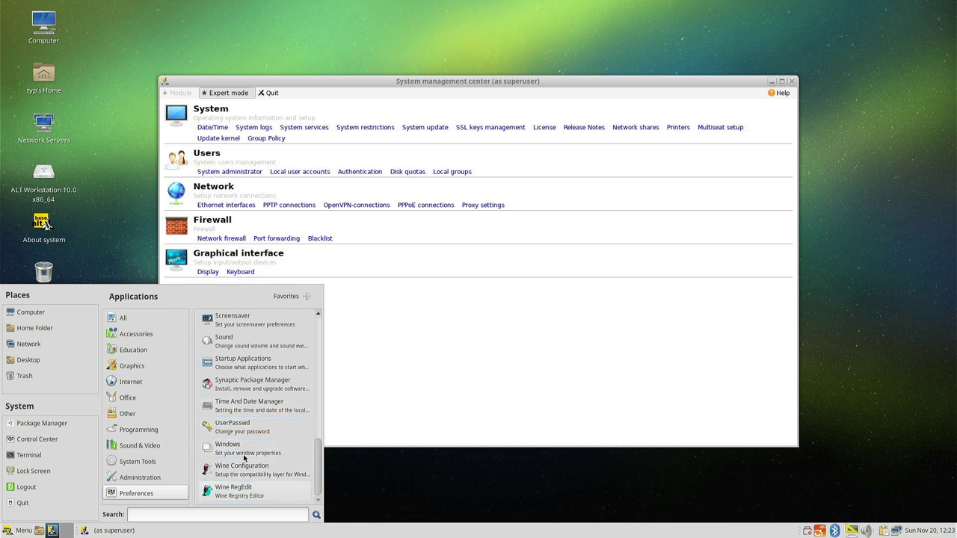
scroll(251, 448, up, 2)
scroll(248, 437, up, 1)
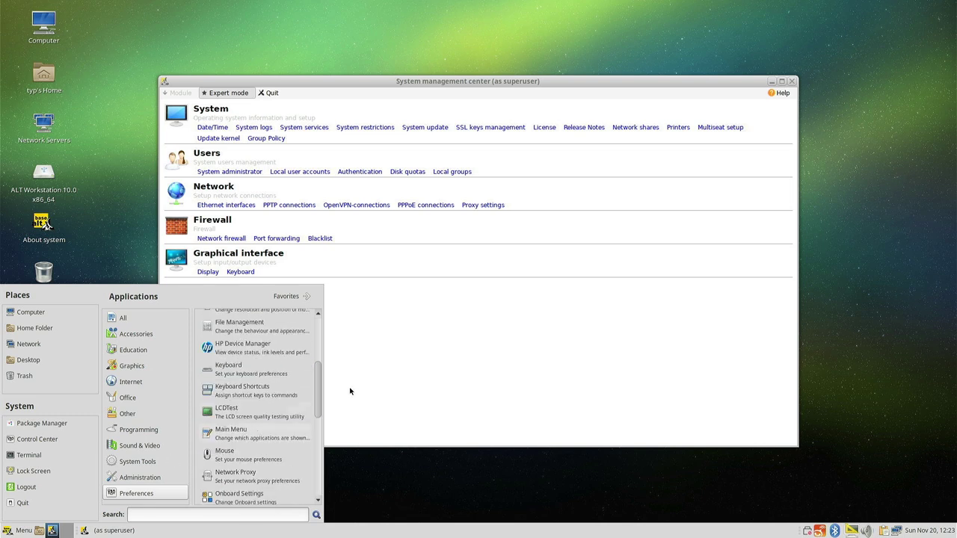
click(486, 346)
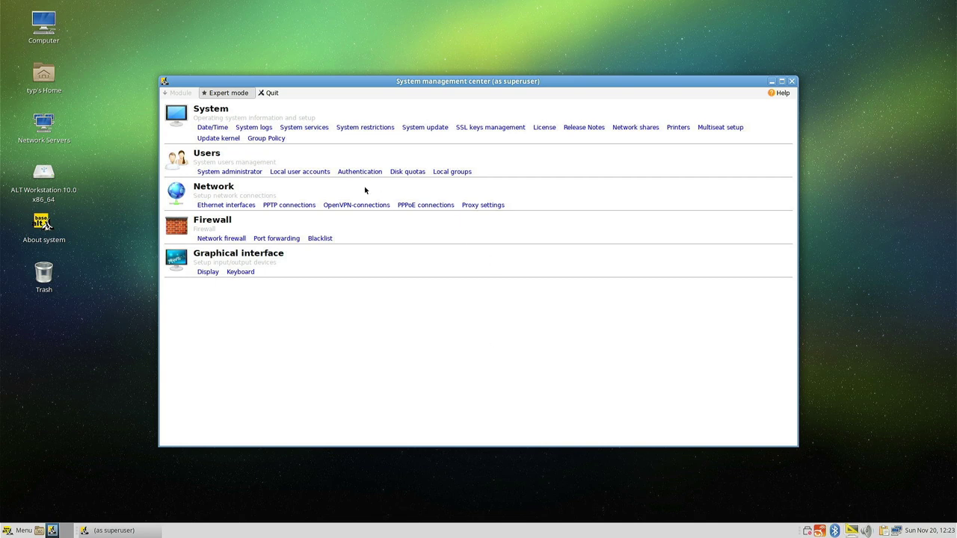
Step: After a brief look at Date/Time, open System services and scroll the Services list to its end
click(213, 127)
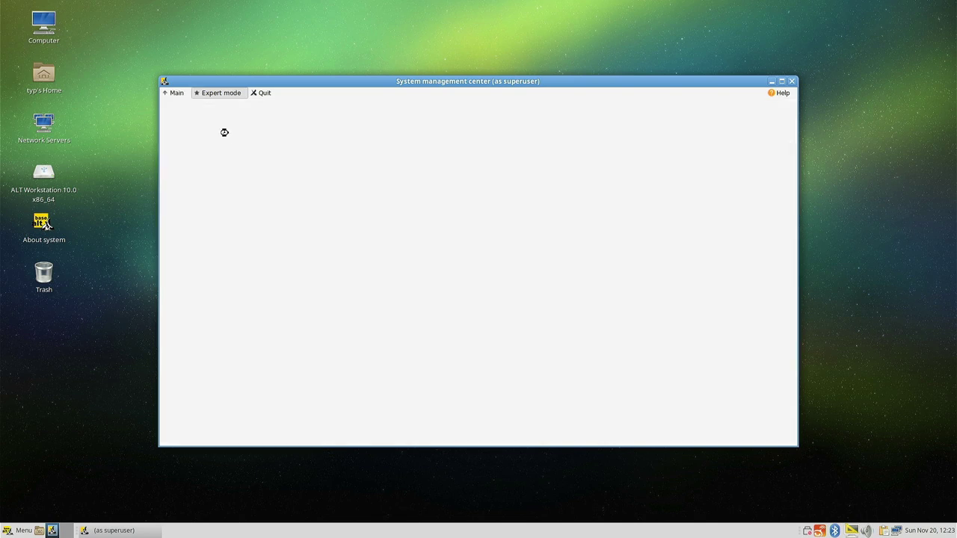
click(174, 94)
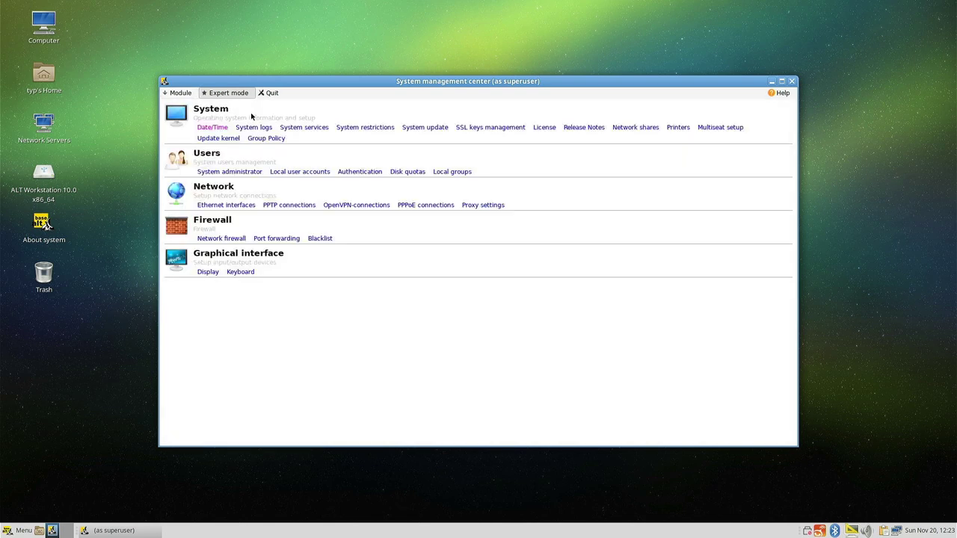
click(291, 129)
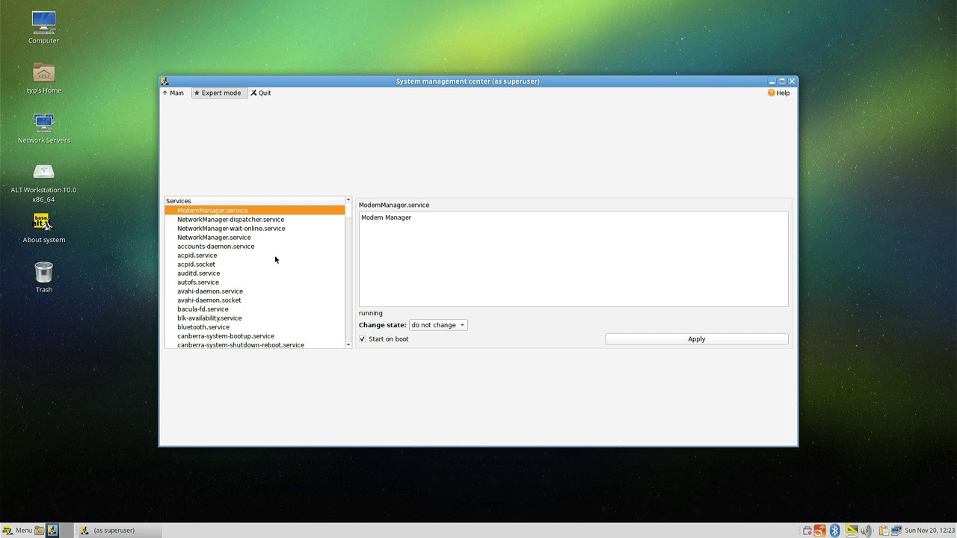
scroll(282, 282, down, 6)
scroll(282, 282, down, 20)
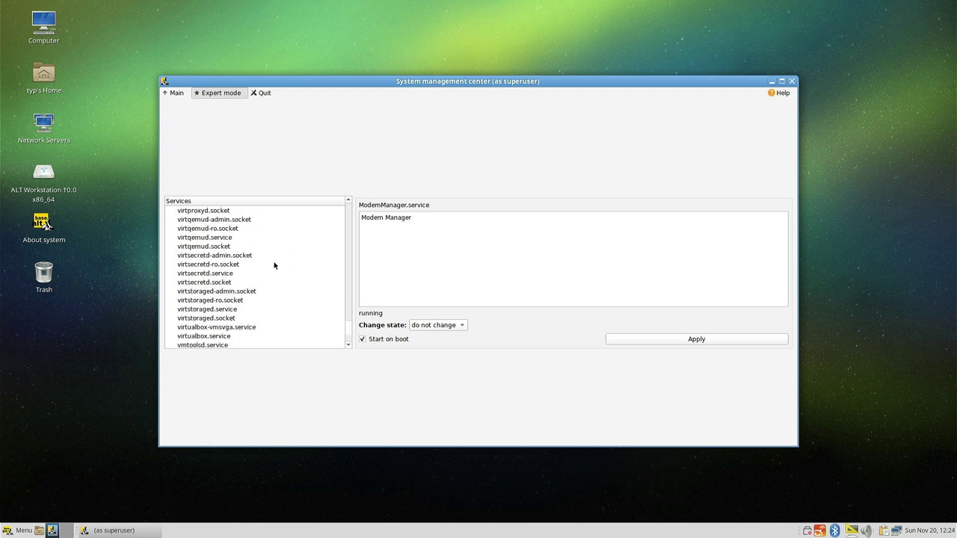
scroll(273, 266, down, 2)
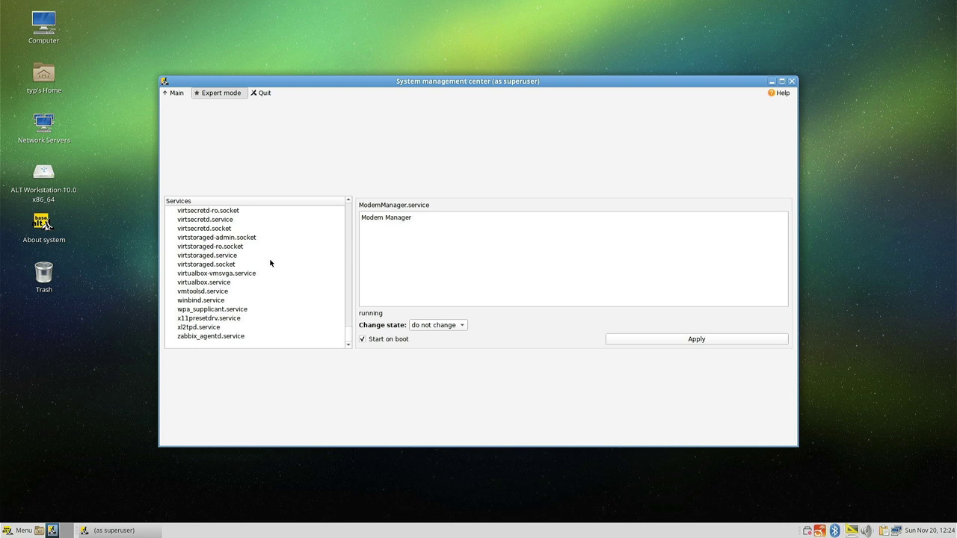
scroll(266, 269, up, 7)
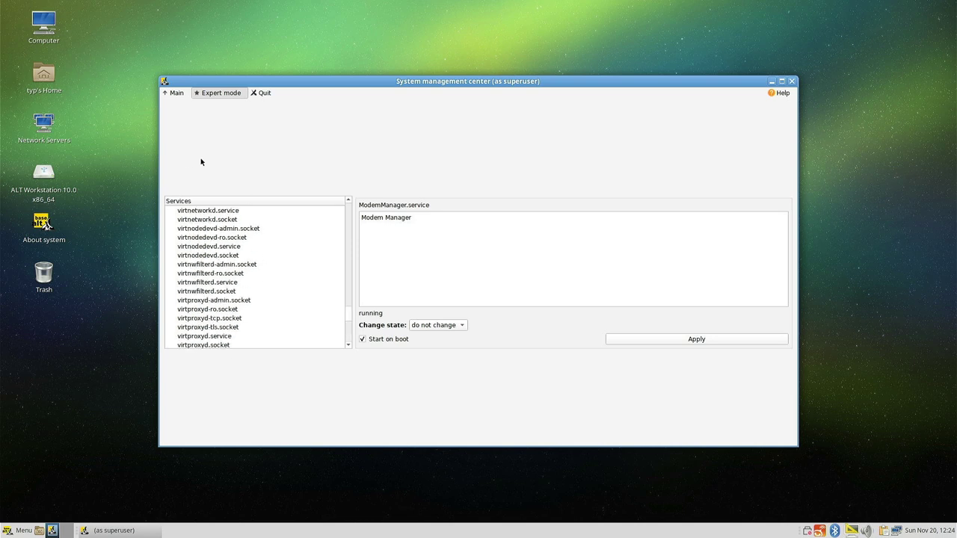
Step: Check the Update kernel page showing loaded kernel 5.10.82-std-def-alt1, then return to Main
click(175, 93)
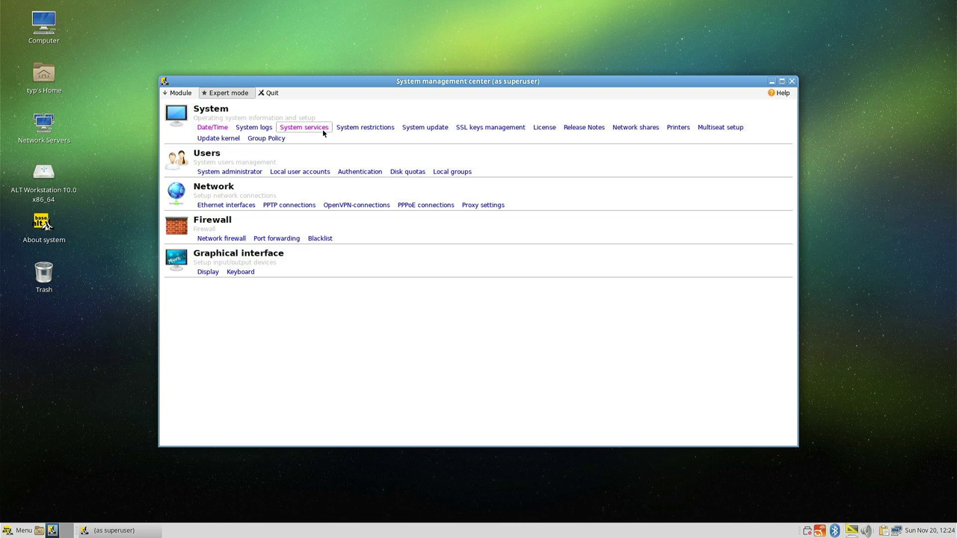
click(355, 129)
click(206, 139)
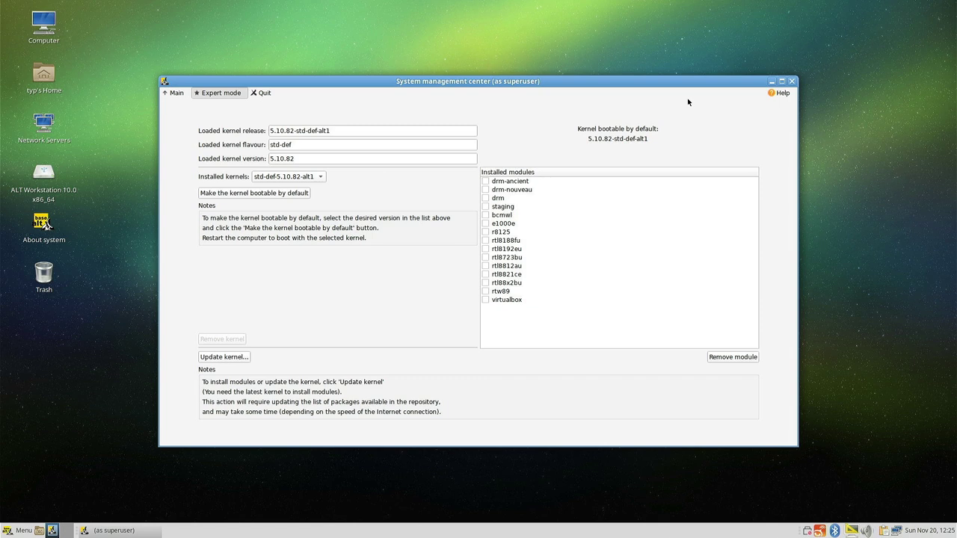
key(alt+m)
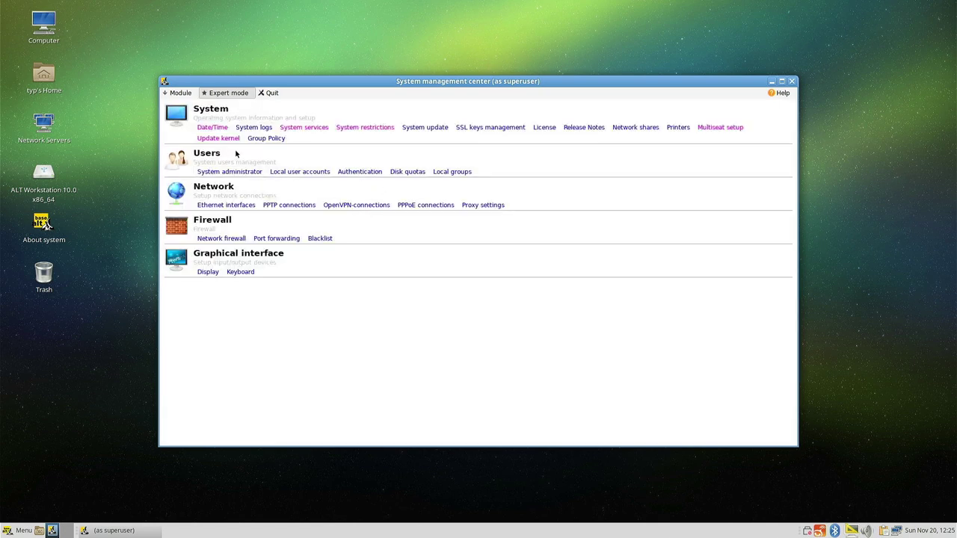
Step: Look over the Group Policy and System administrator modules
click(261, 140)
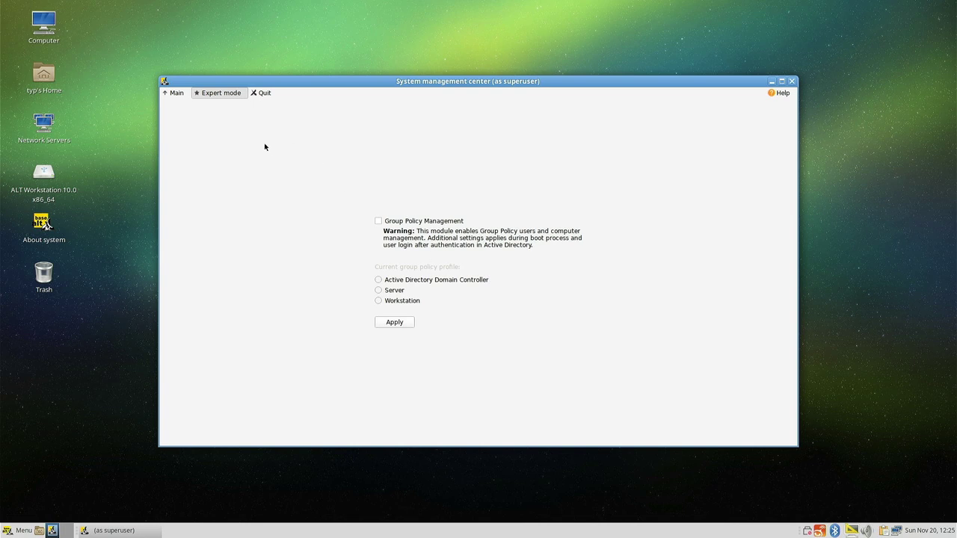
click(177, 95)
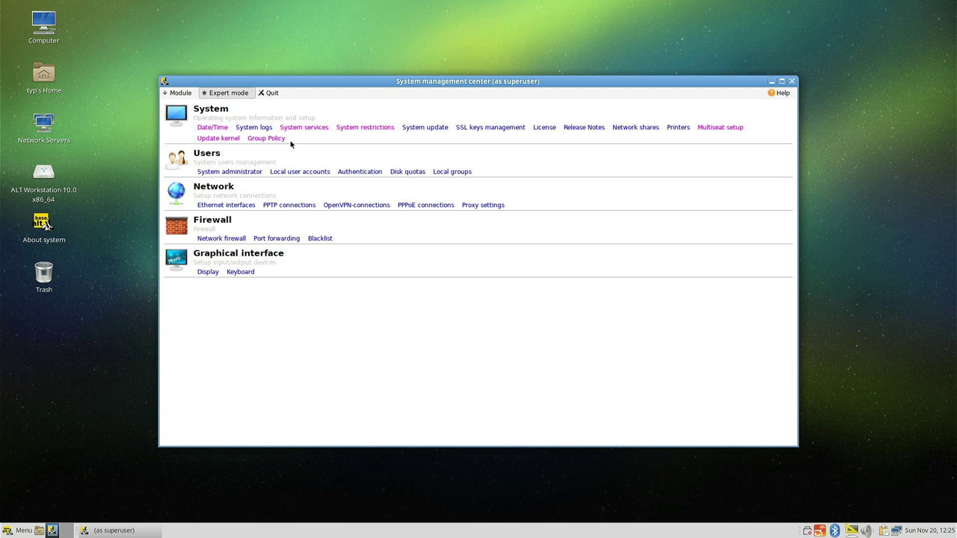
click(196, 171)
Step: Close the System management center and confirm exiting Alterator
drag(504, 83, 484, 70)
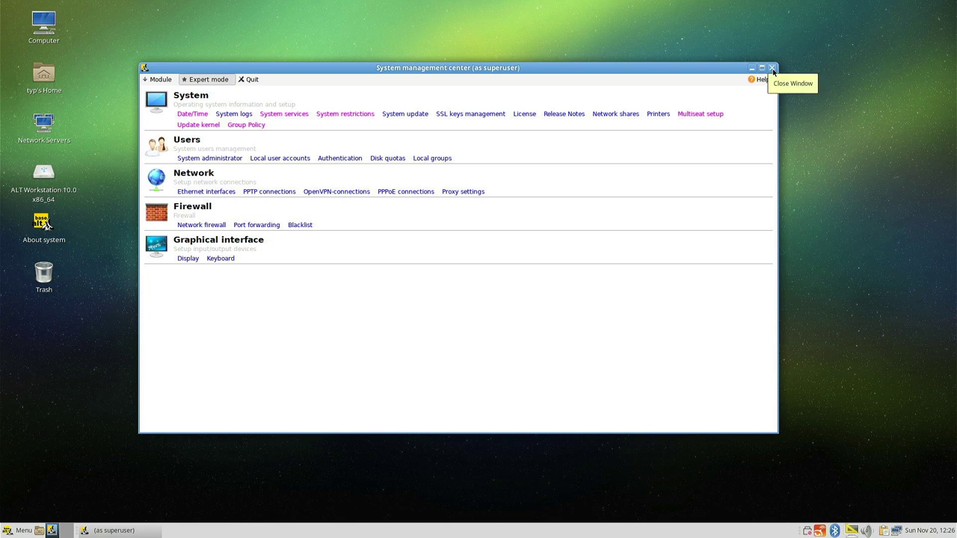
click(772, 68)
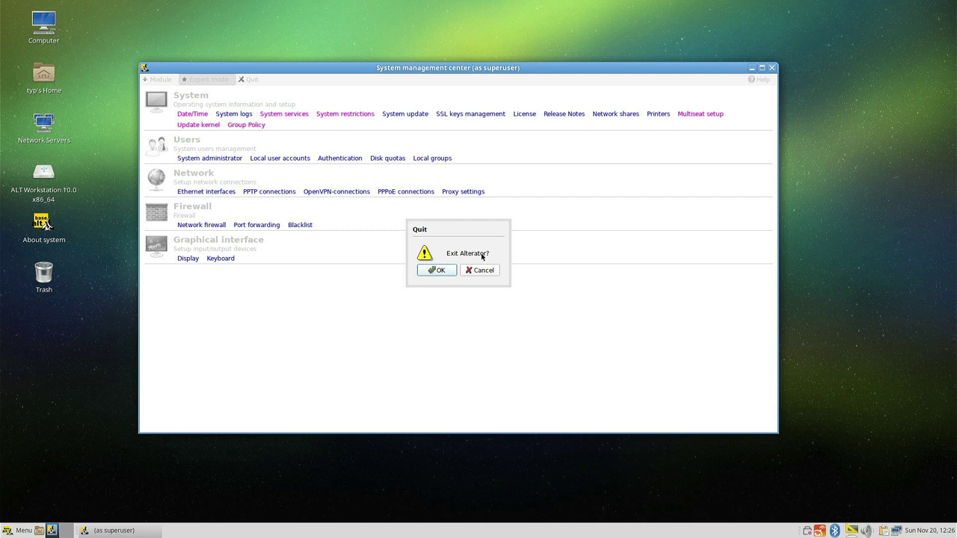
click(439, 270)
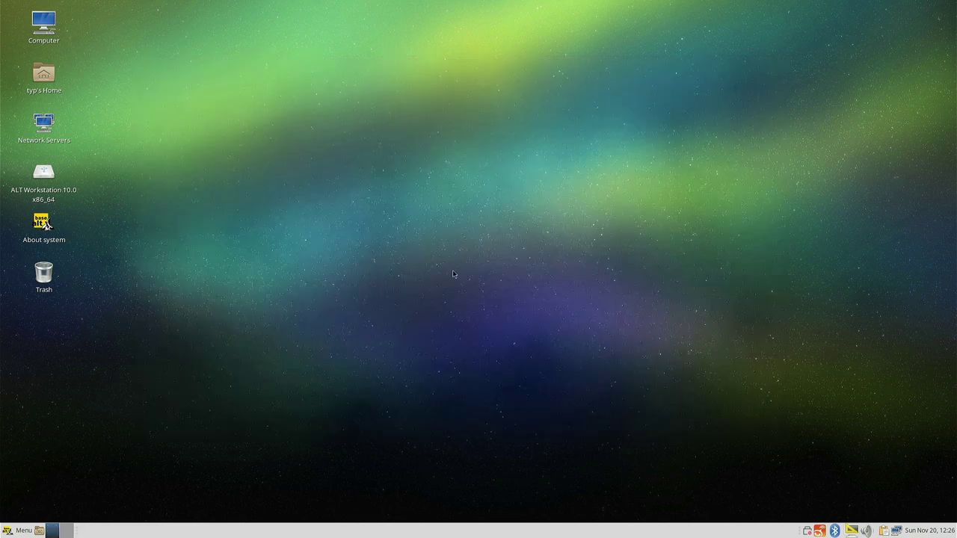
Step: Launch Software and start browsing so the catalog downloads, then open a MATE Terminal
click(8, 532)
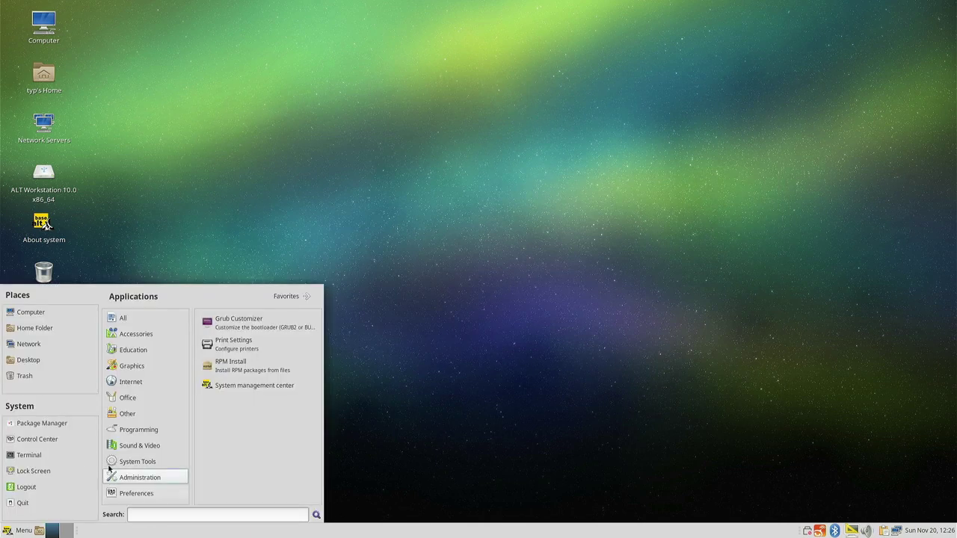
click(40, 424)
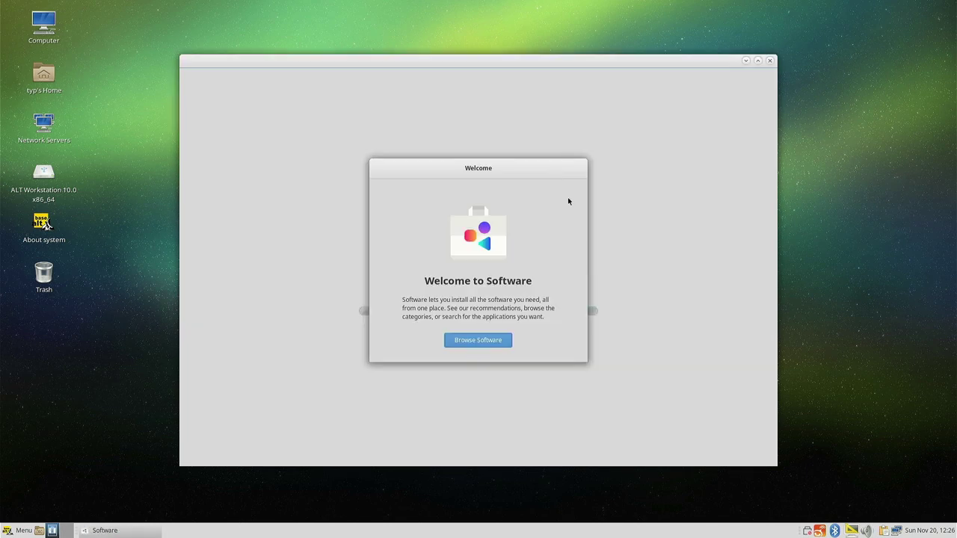
click(472, 341)
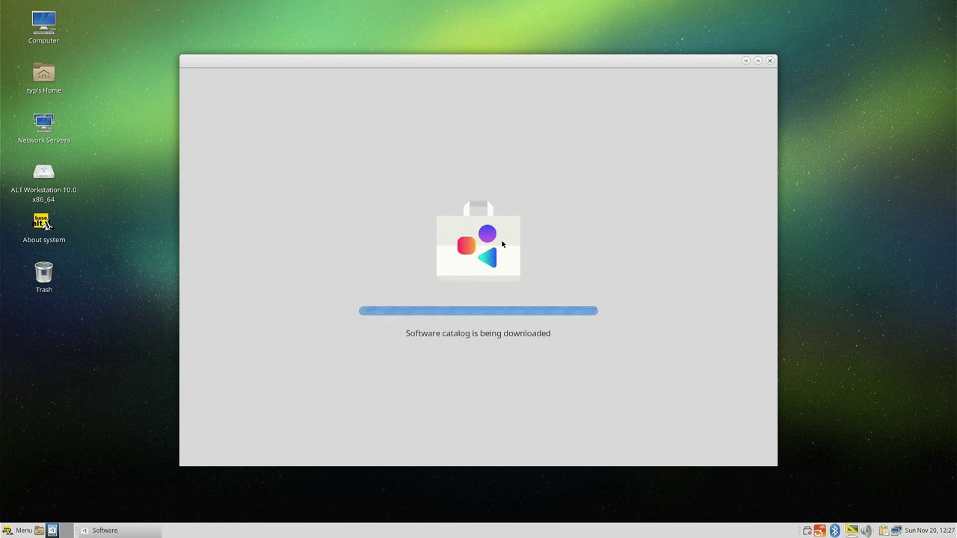
click(7, 532)
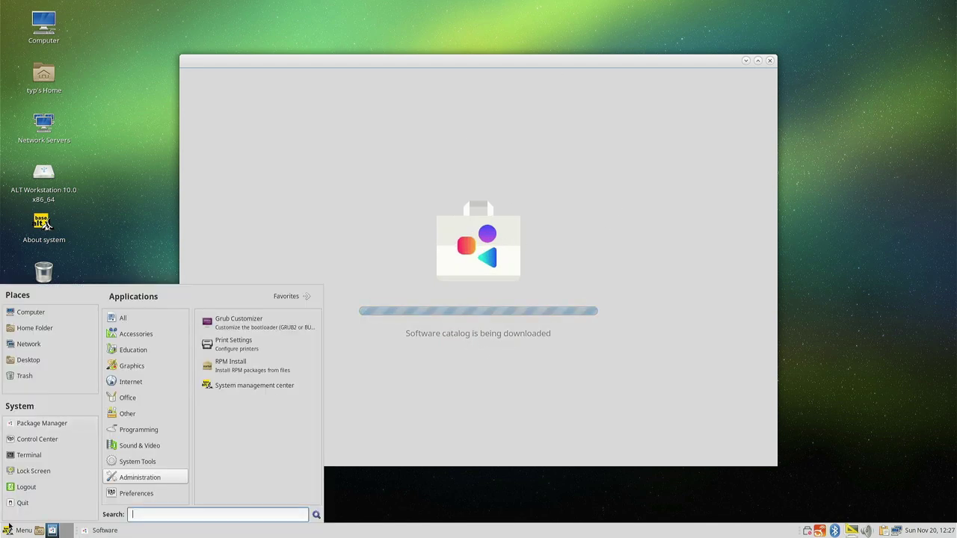
click(21, 455)
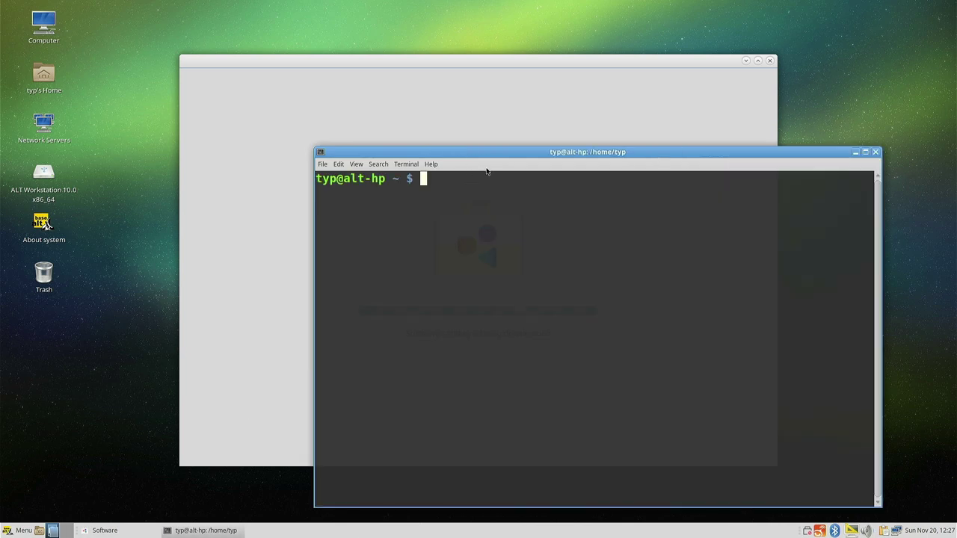
Step: Run uname -a and highlight the kernel version 5.10.82-std-def in the output
drag(491, 155, 390, 85)
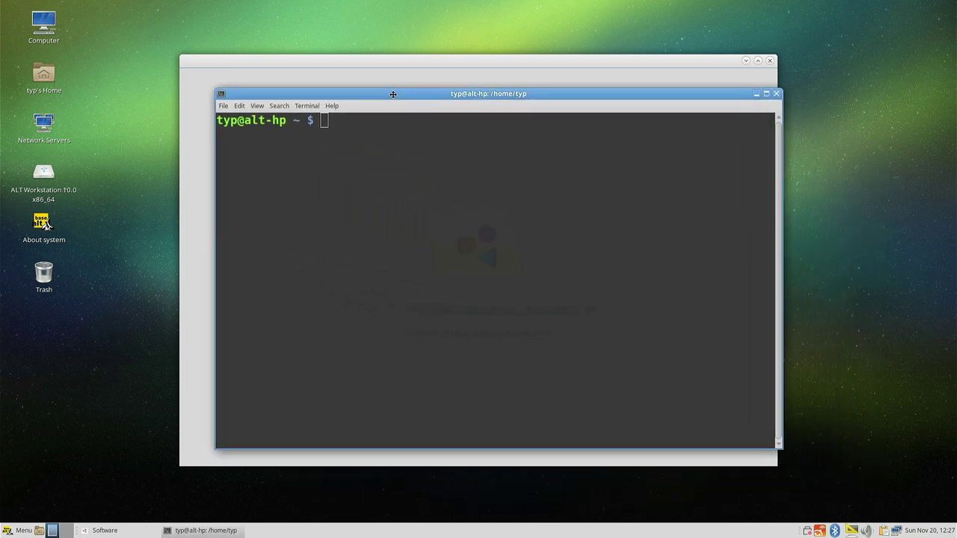
text(uname)
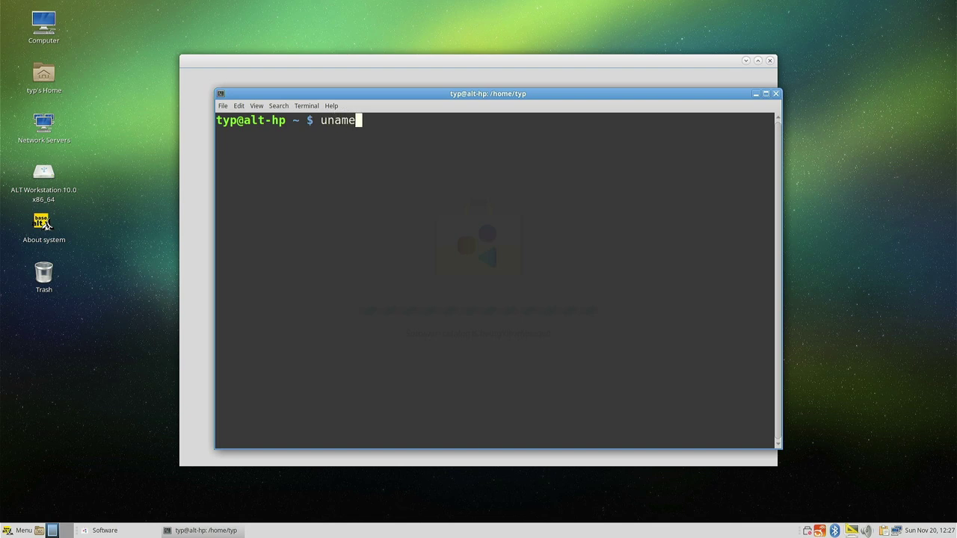
text( -a)
key(Return)
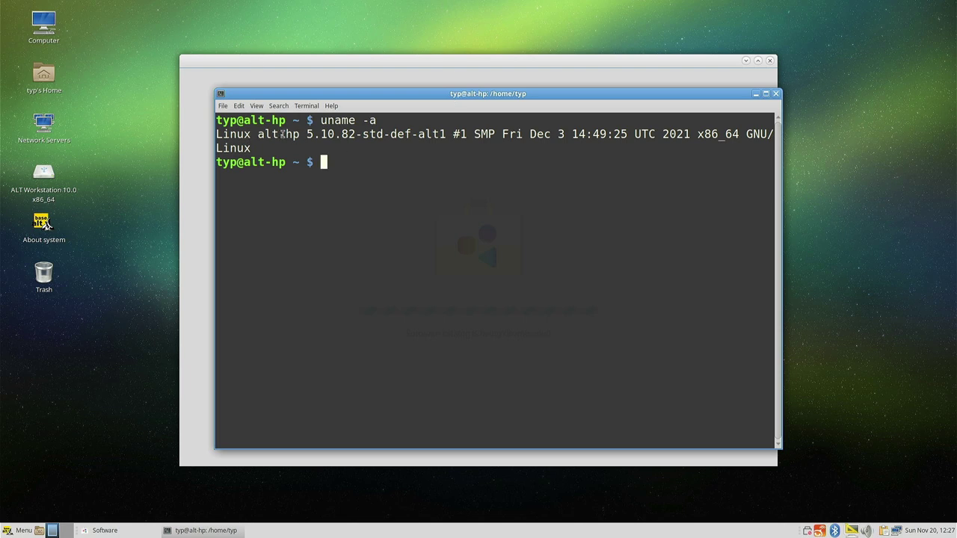
drag(303, 131, 409, 128)
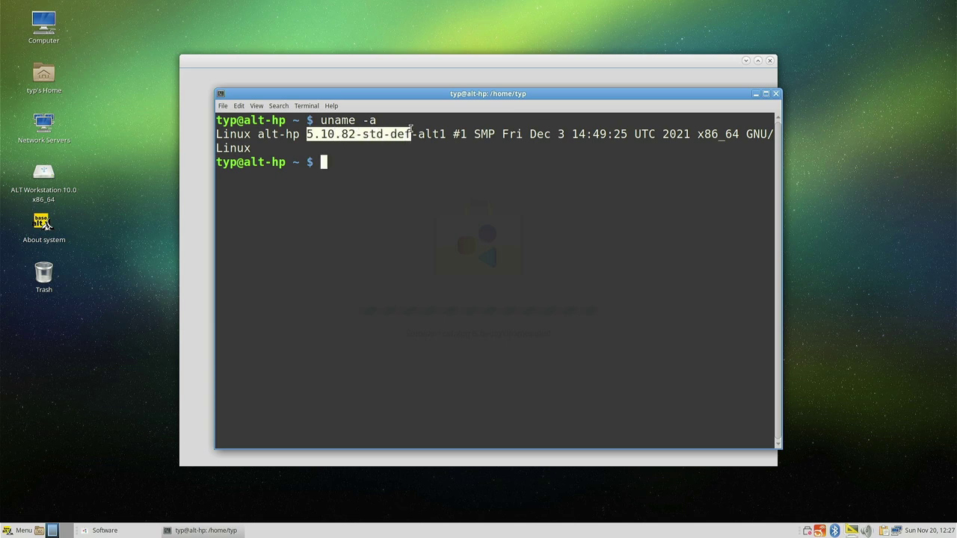
click(402, 155)
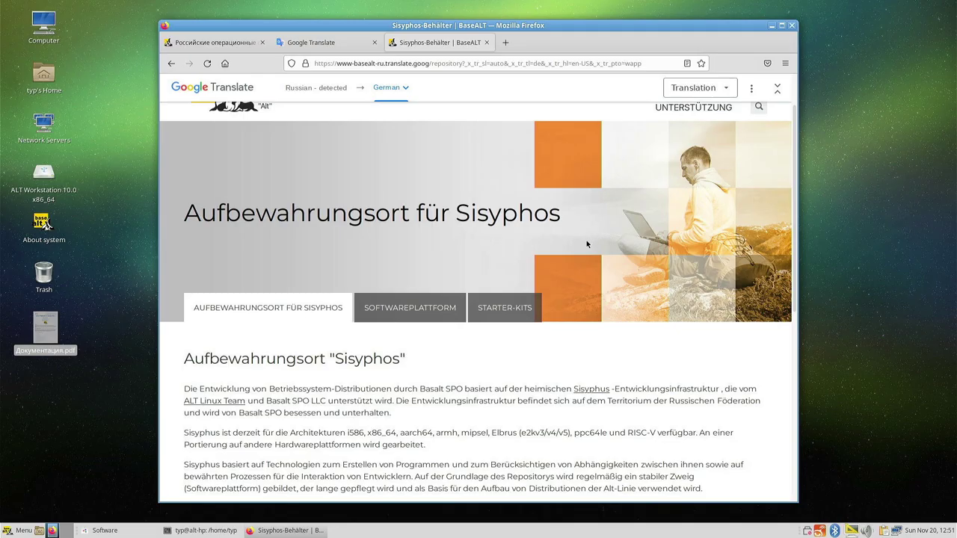
Step: Scroll through the German-translated Sisyphus repository page, then minimize Firefox
scroll(574, 245, down, 3)
scroll(383, 315, up, 4)
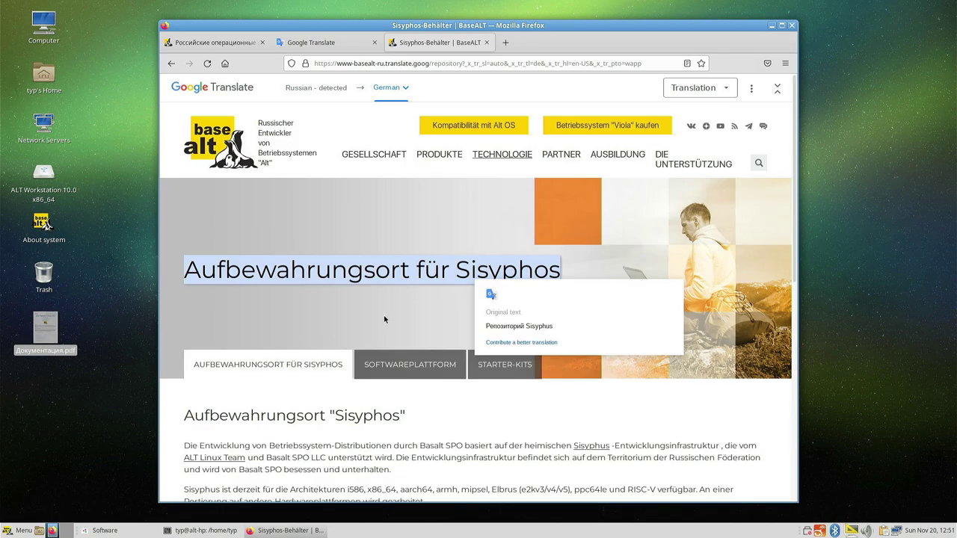
scroll(451, 307, down, 5)
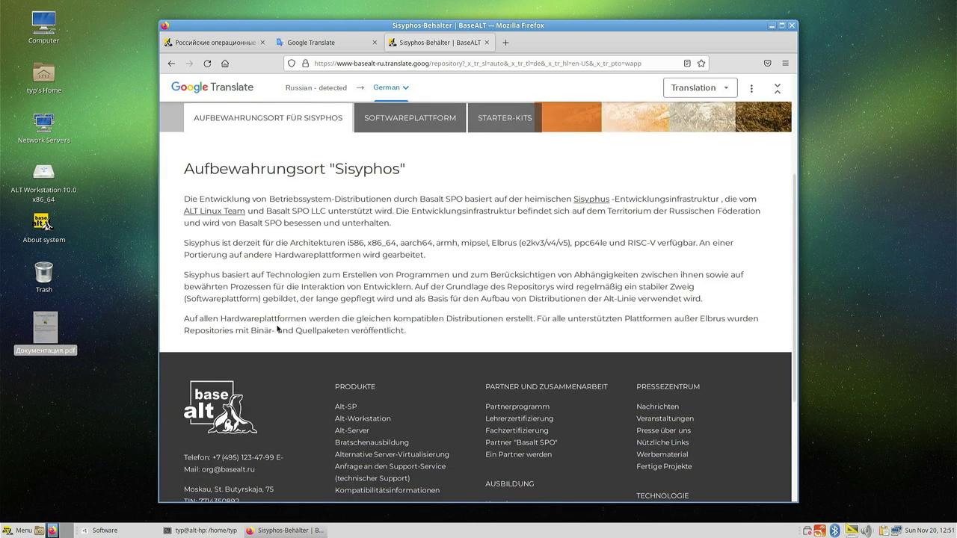
mouse_move(263, 330)
click(772, 26)
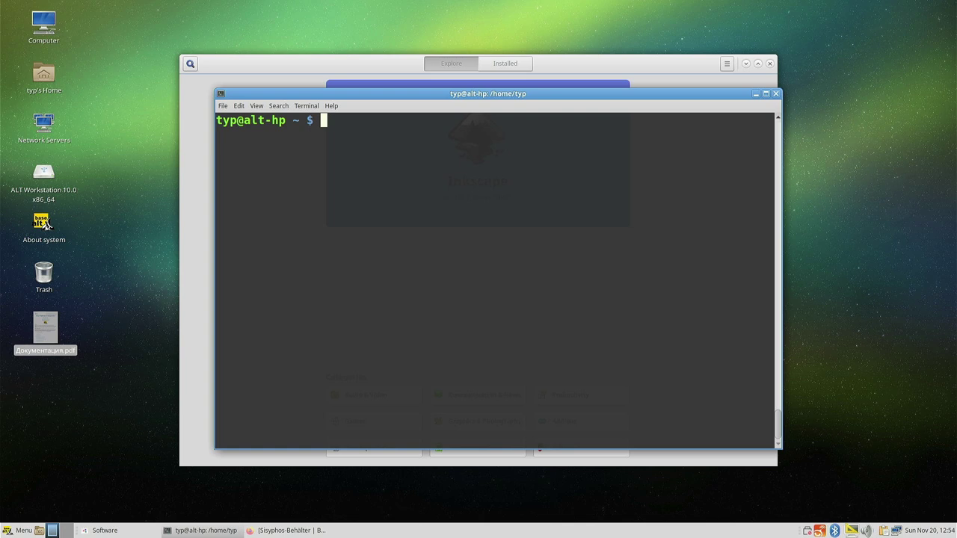
text(sudo apt-get update)
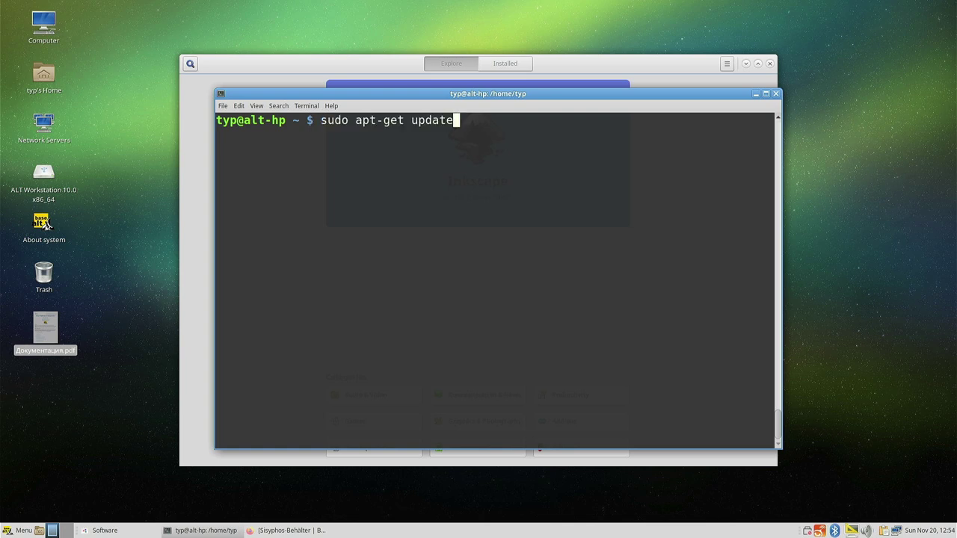
key(Return)
scroll(338, 299, up, 8)
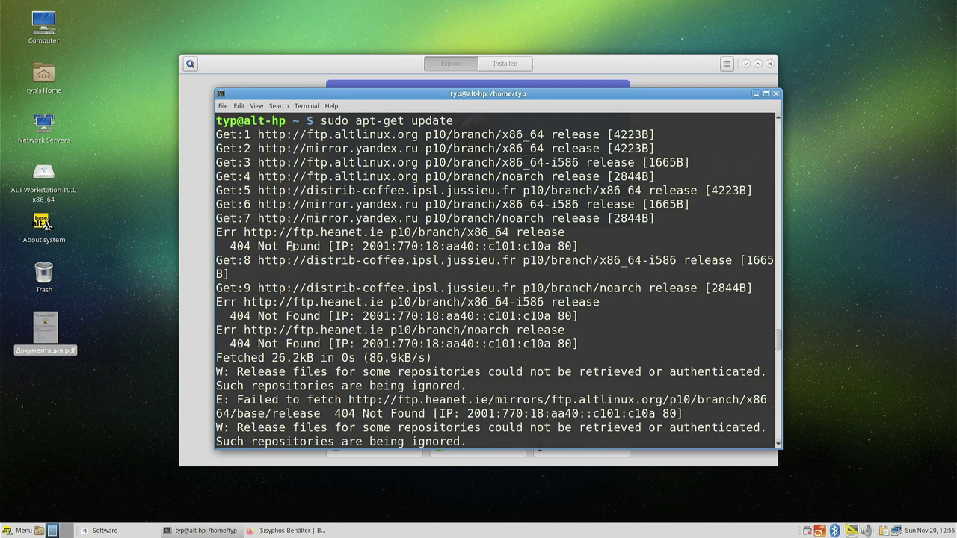
scroll(338, 299, down, 4)
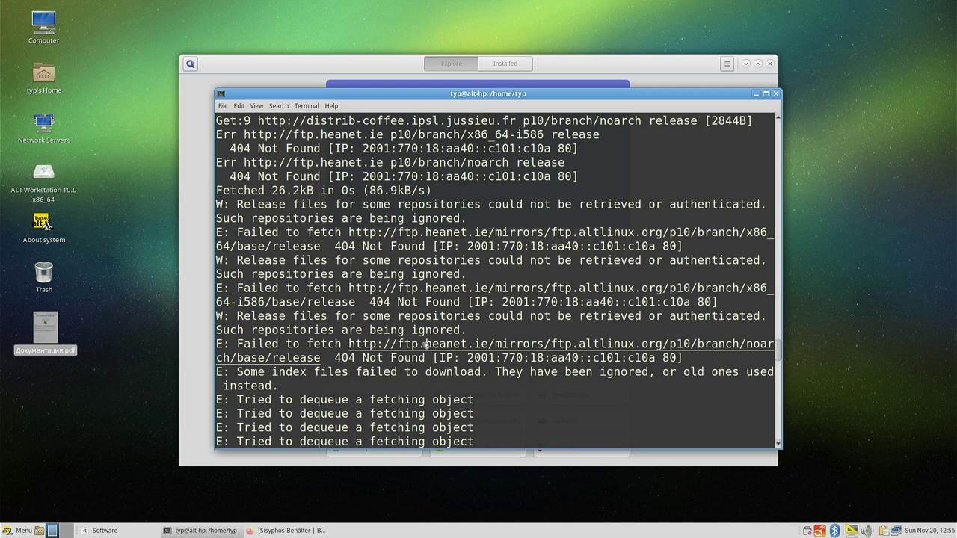
scroll(418, 343, up, 1)
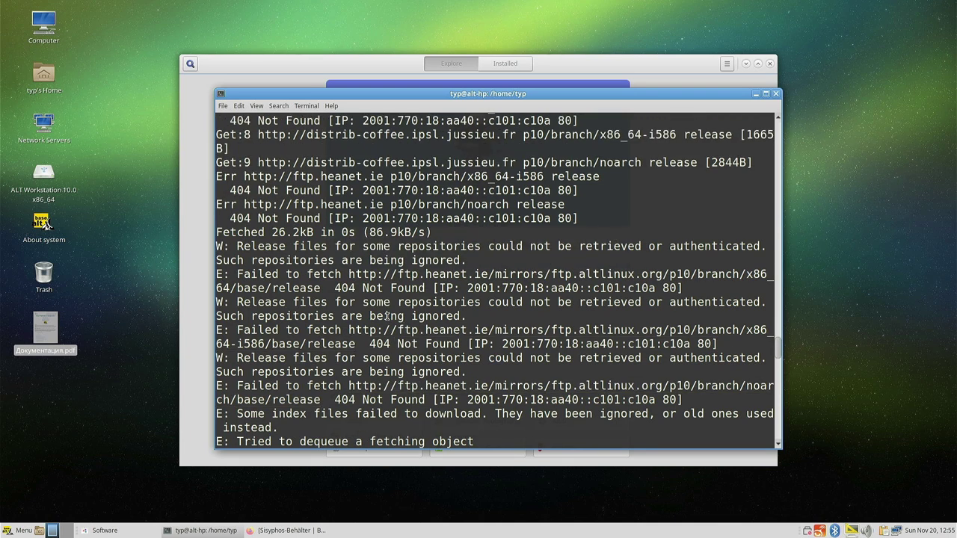
scroll(415, 282, up, 4)
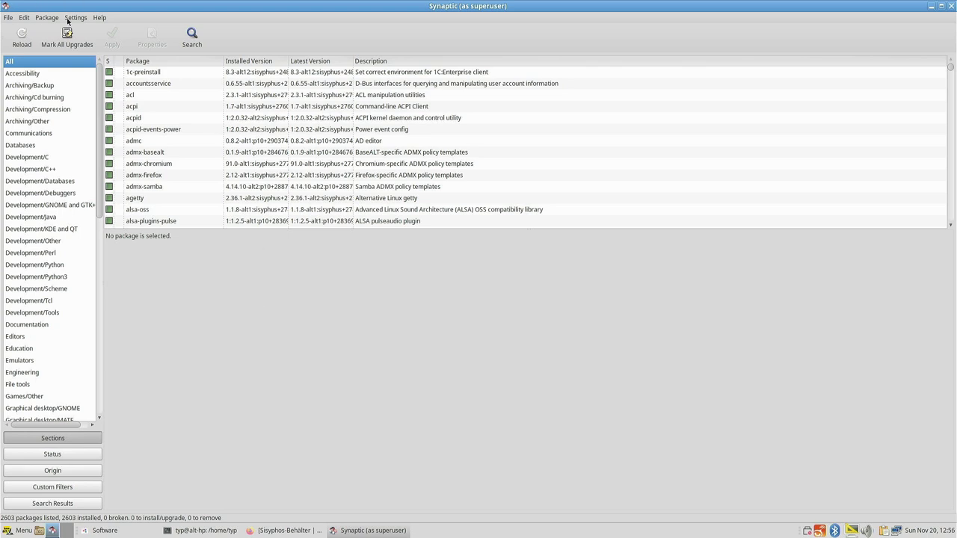
Step: Disable the ftp.heanet.ie x86_64, x86_64-i586 and noarch repositories, then close Synaptic
click(73, 18)
click(86, 42)
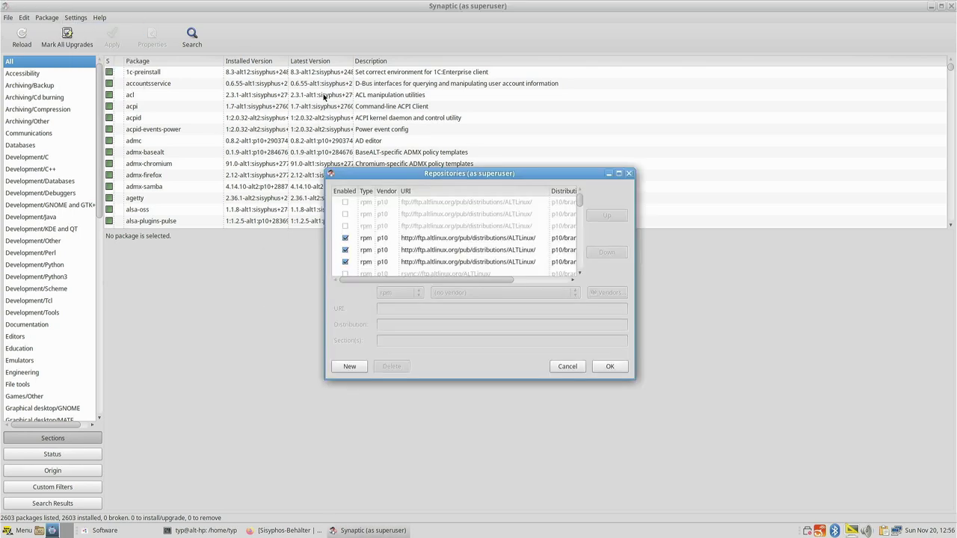
click(619, 174)
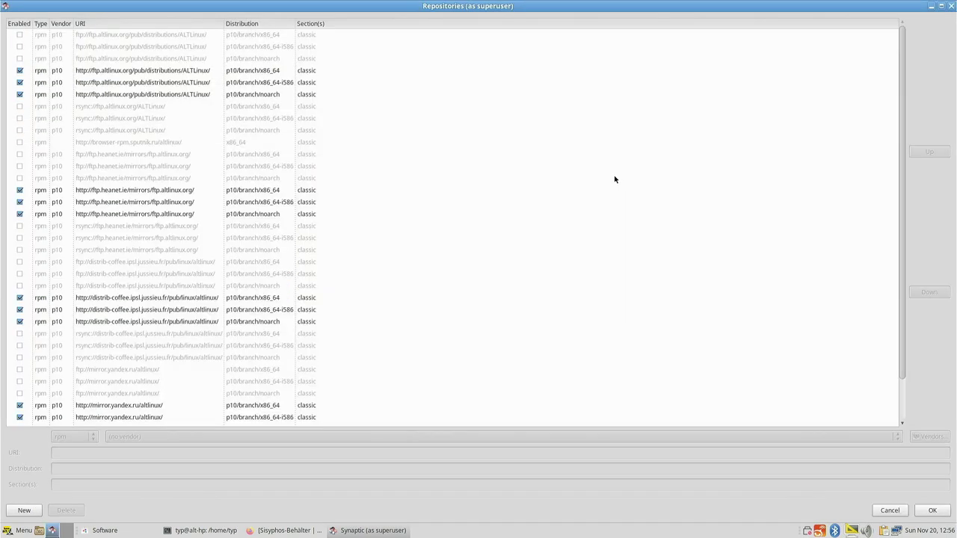
click(19, 189)
click(20, 202)
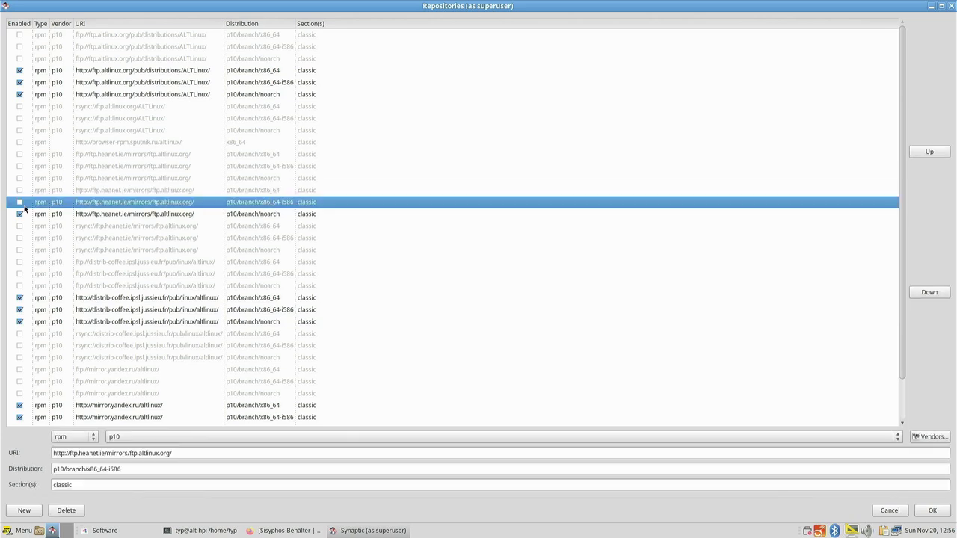
click(20, 213)
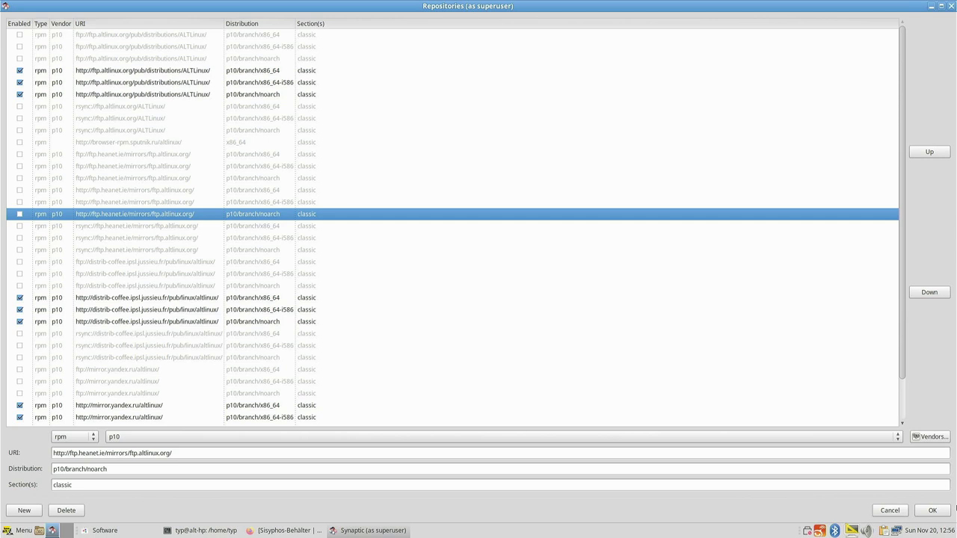
click(928, 509)
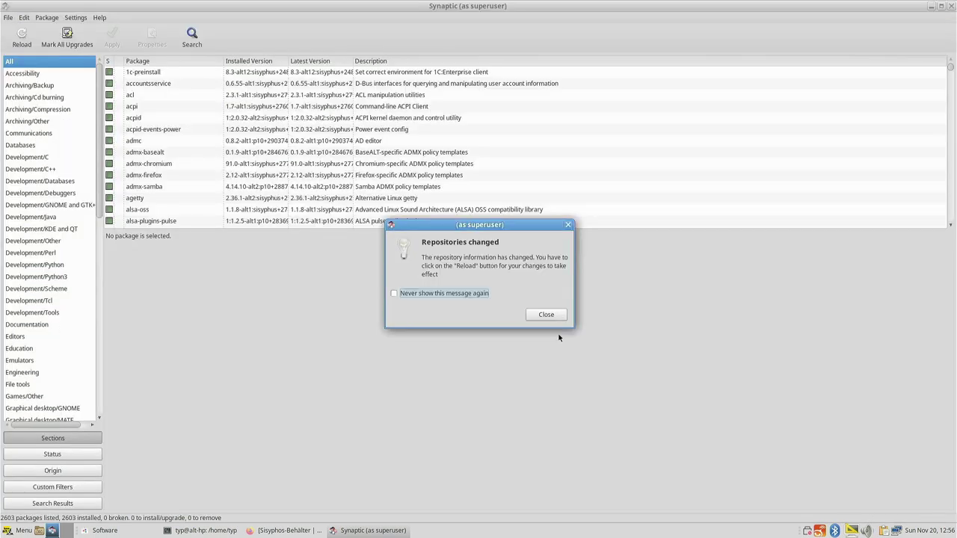
click(546, 315)
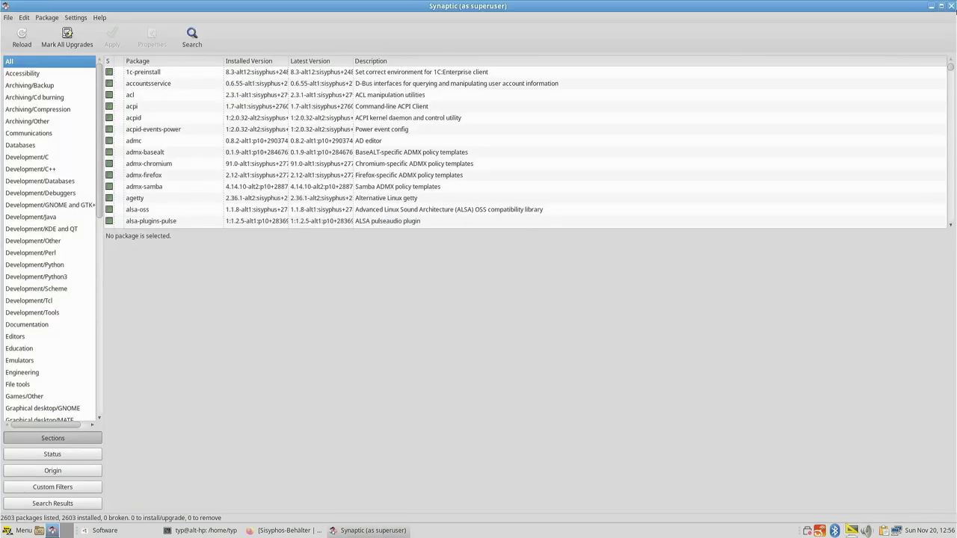
click(949, 8)
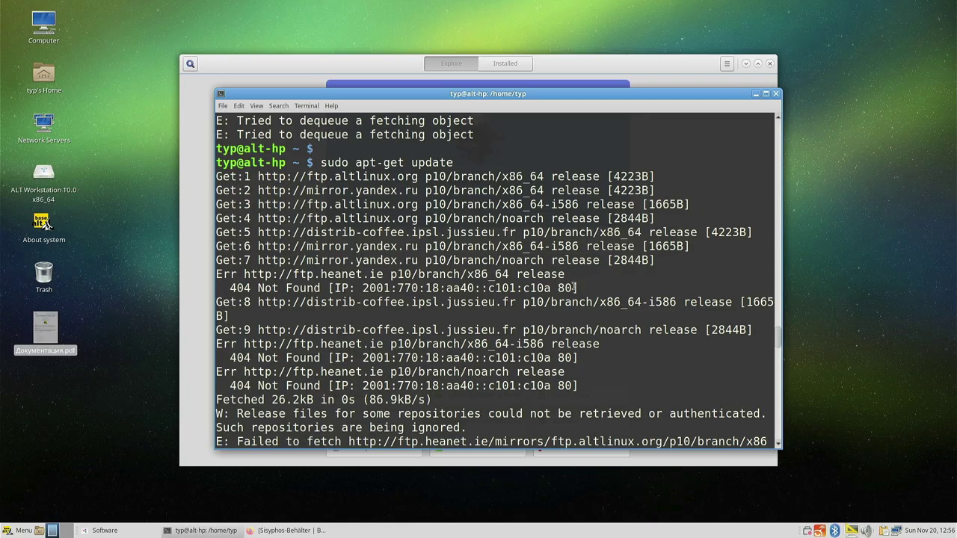
Step: Clear the terminal, run sudo apt-get update, then start sudo apt-get dist-upgrade
key(ctrl+l)
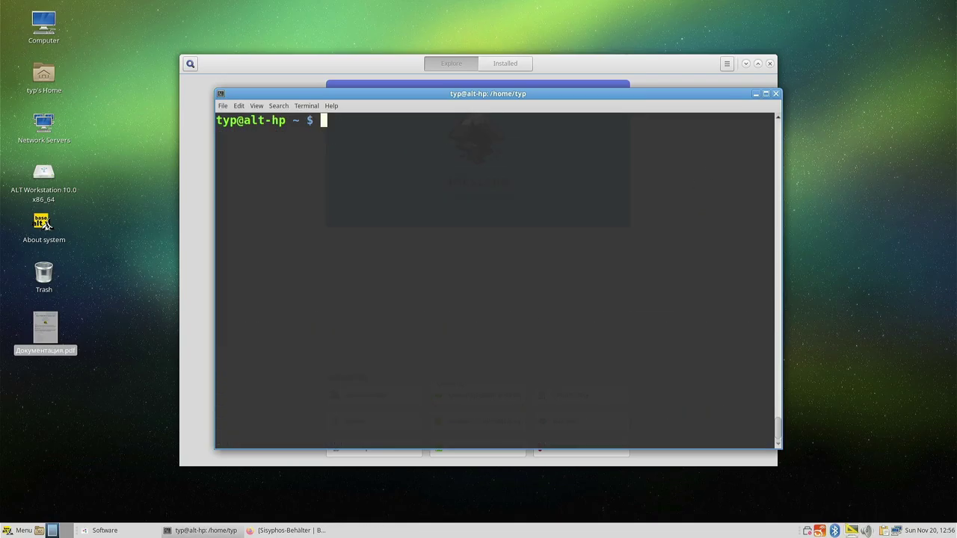
text(sudo apt-get update)
key(Return)
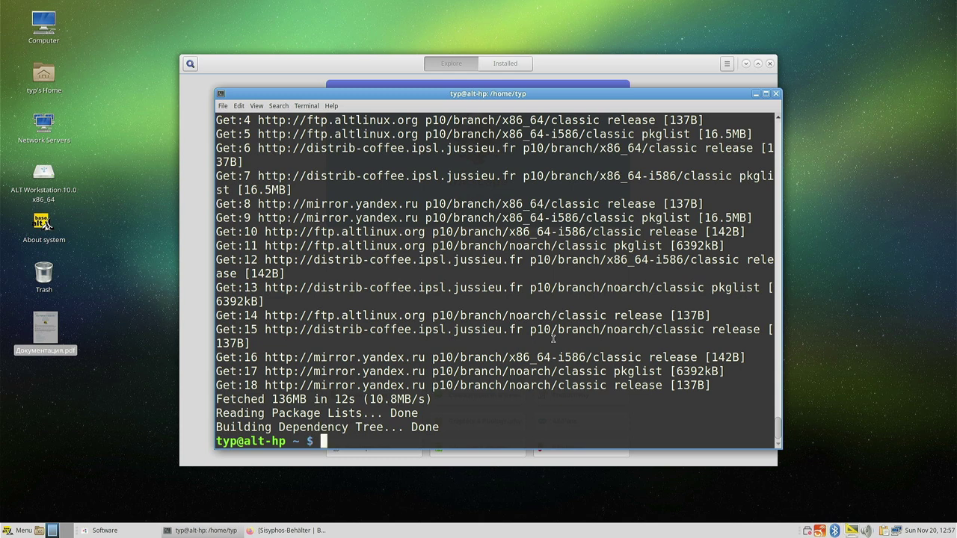
text(sudo apt)
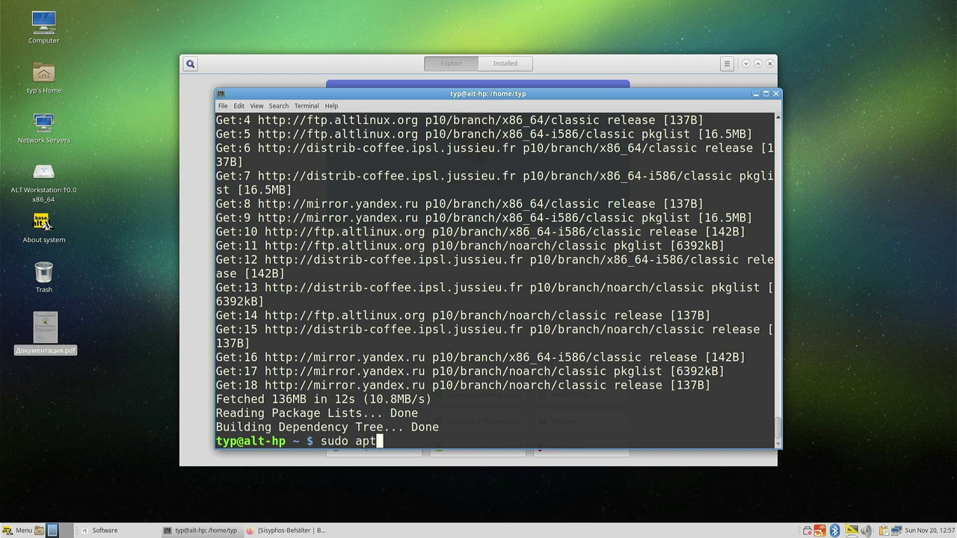
text(-get dist-u)
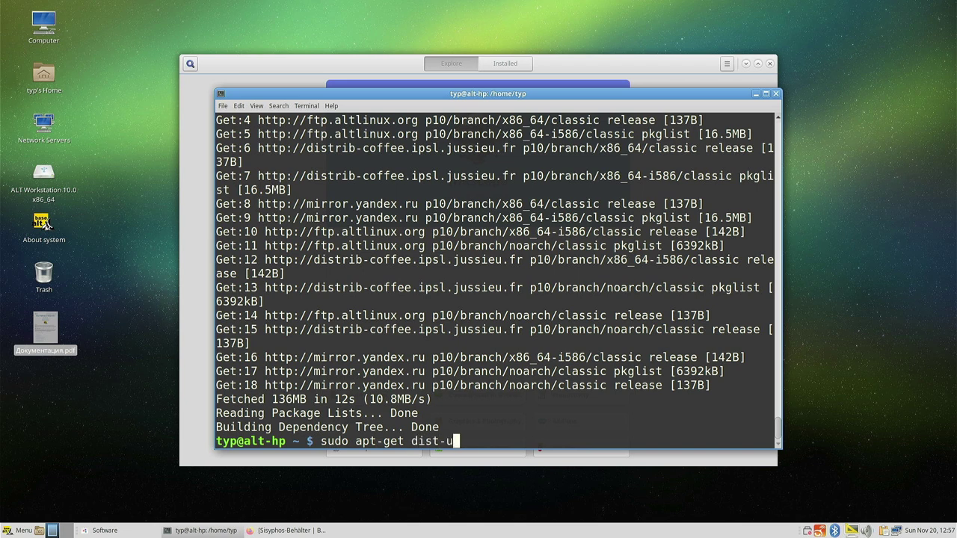
text(pgrade)
key(Return)
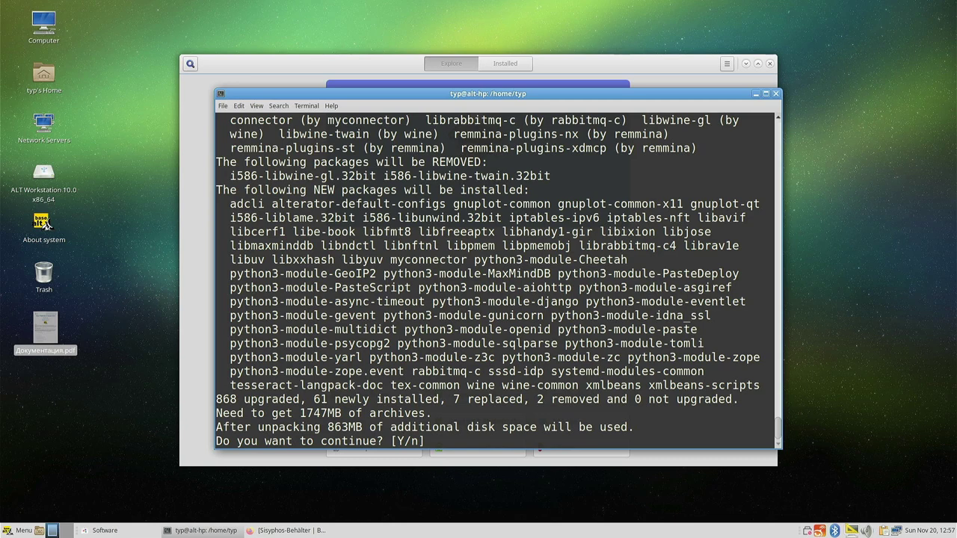
Step: Accept the 868-package upgrade and open the applications menu afterward
key(Return)
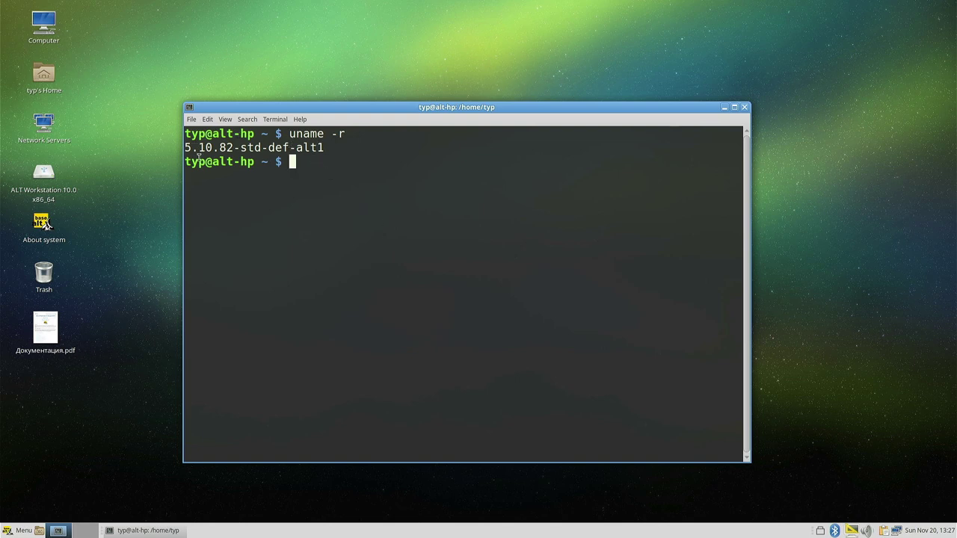
key(super)
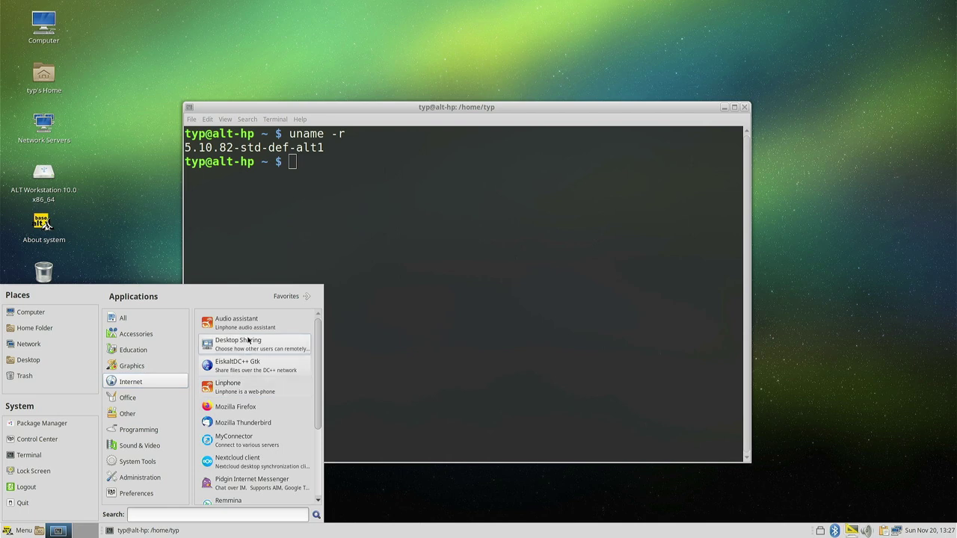
Step: Launch Firefox, check About Firefox showing version 102.4.0esr (64-bit), then close the browser
click(236, 407)
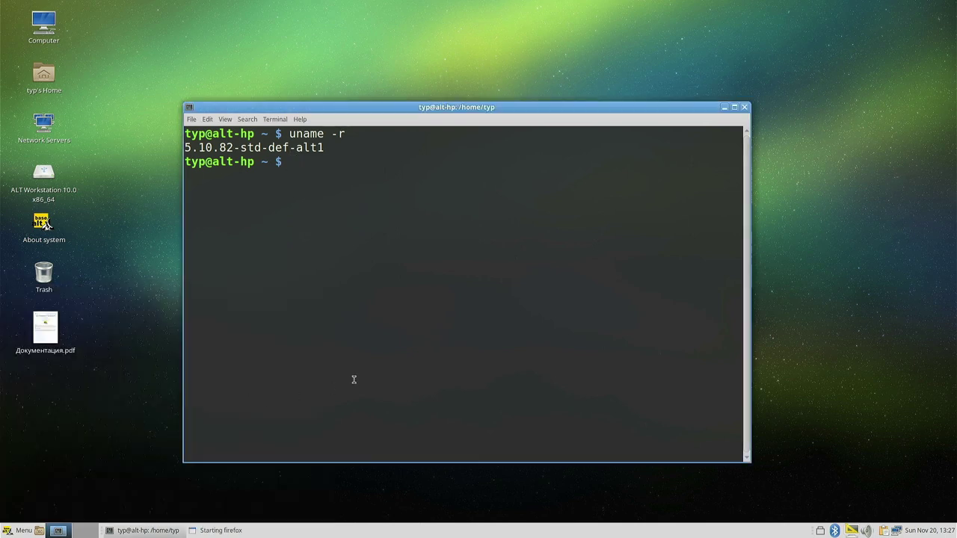
click(783, 64)
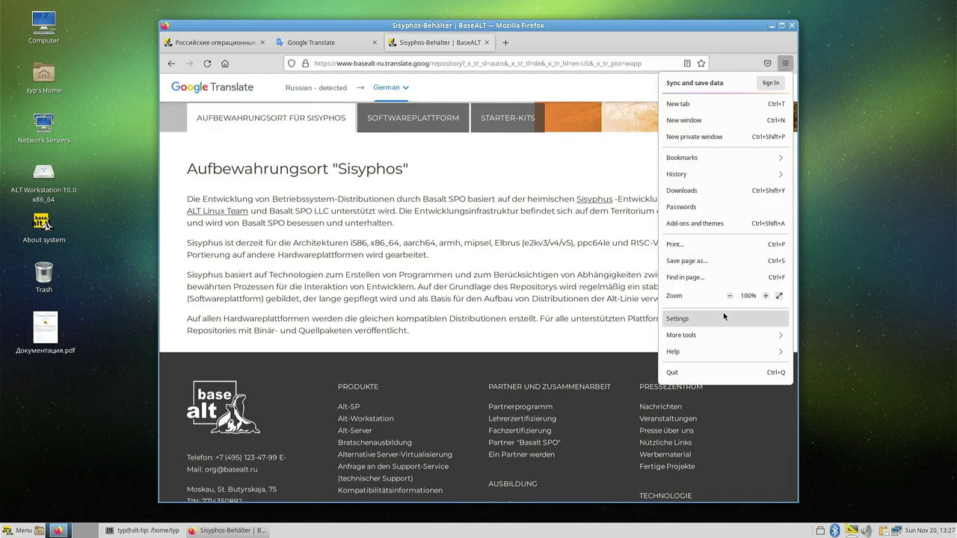
click(710, 352)
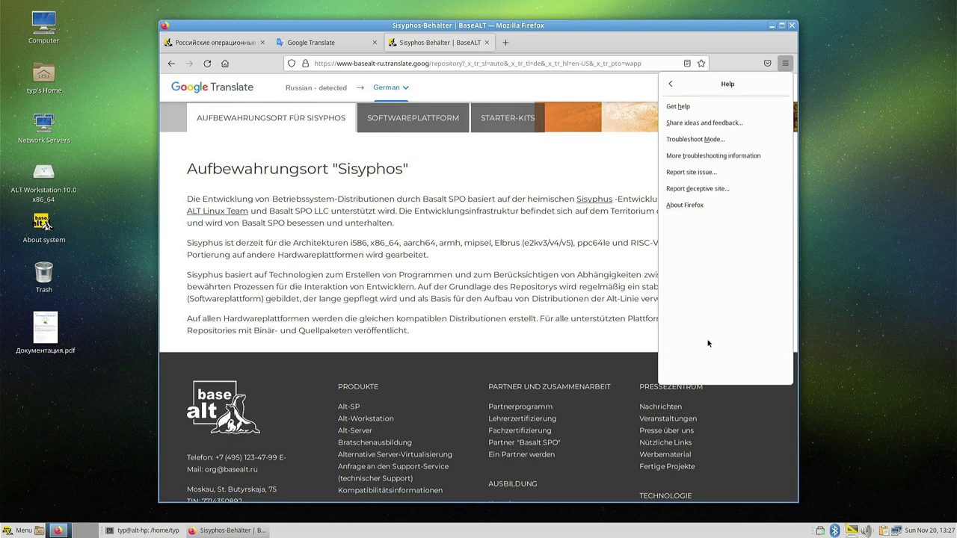
click(705, 203)
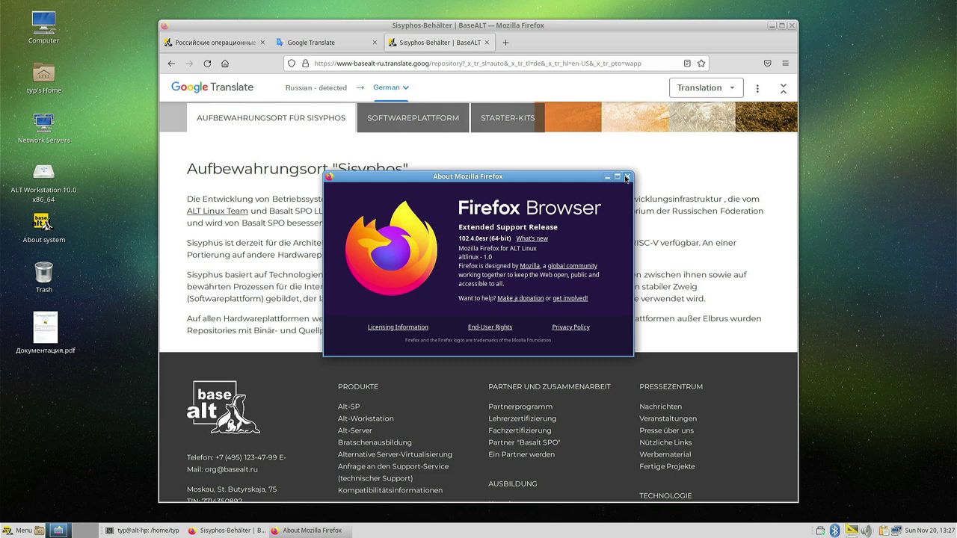
click(626, 178)
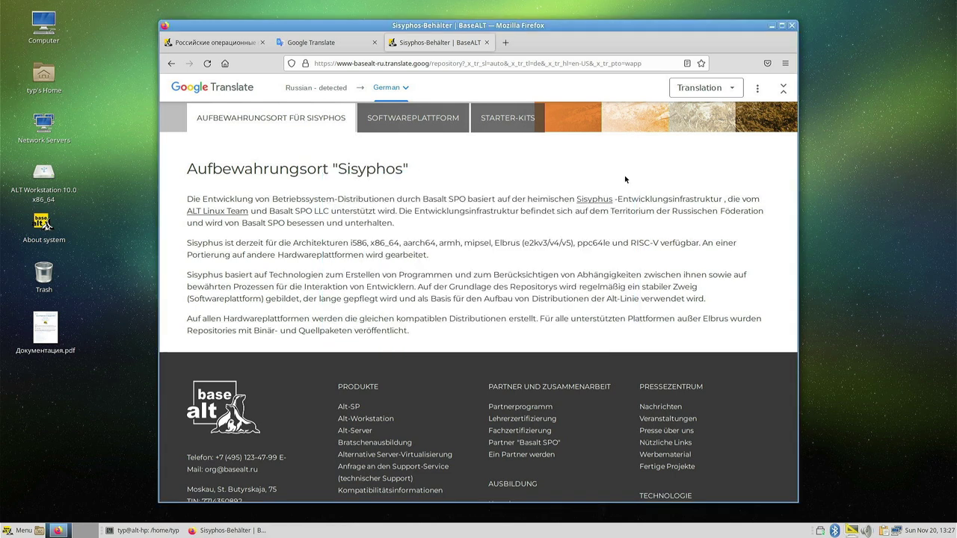
click(791, 25)
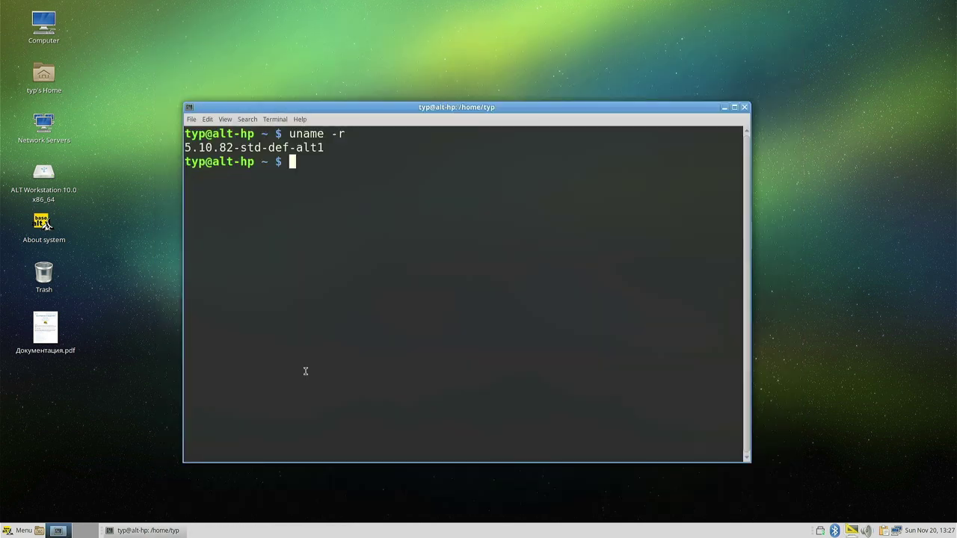
Step: Launch LibreOffice from the Office applications menu
click(22, 530)
click(150, 395)
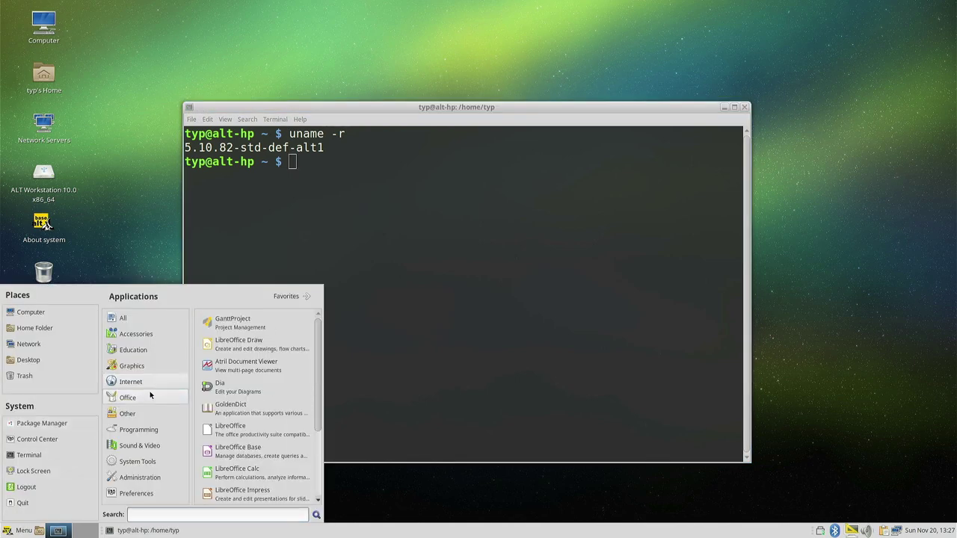
click(242, 436)
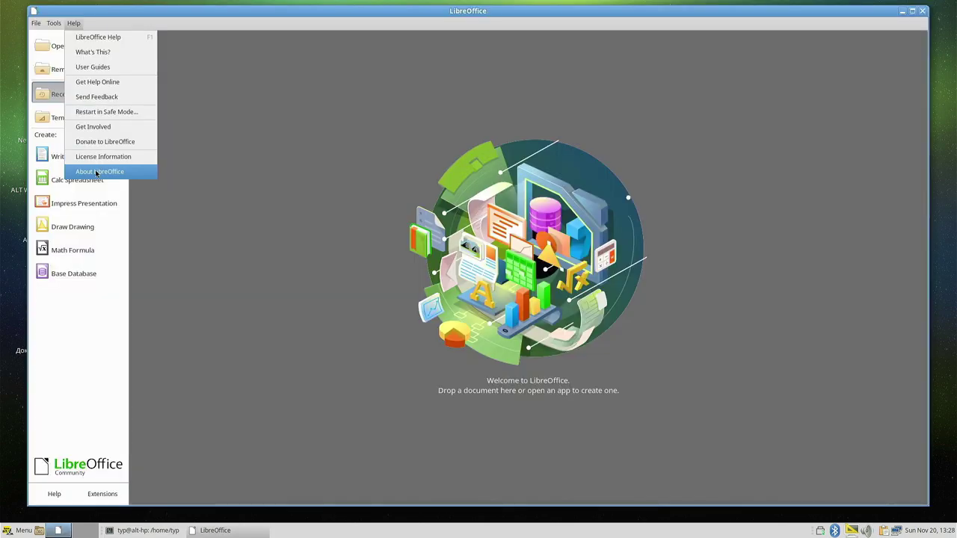
click(97, 172)
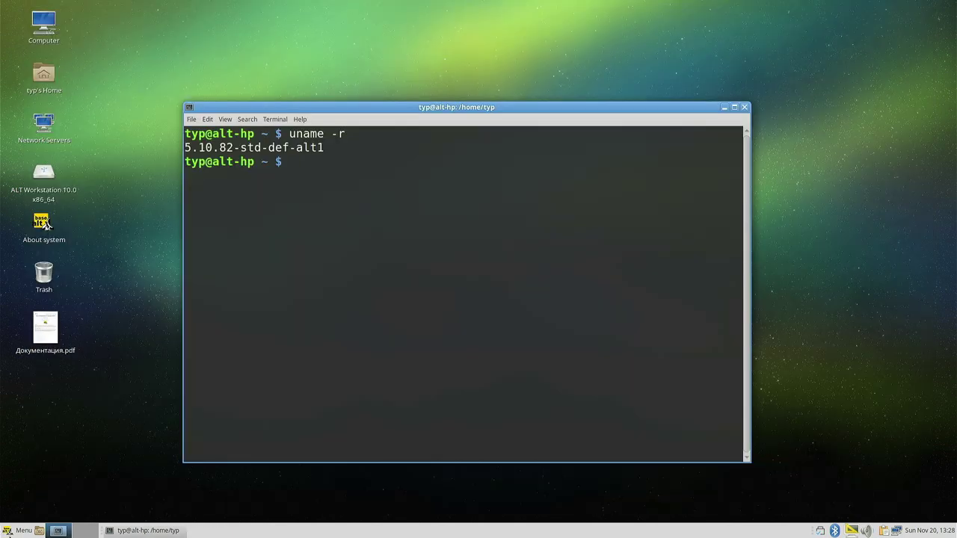
Step: Open Software, scroll through the Audio & Video apps, then go back to Explore
key(super)
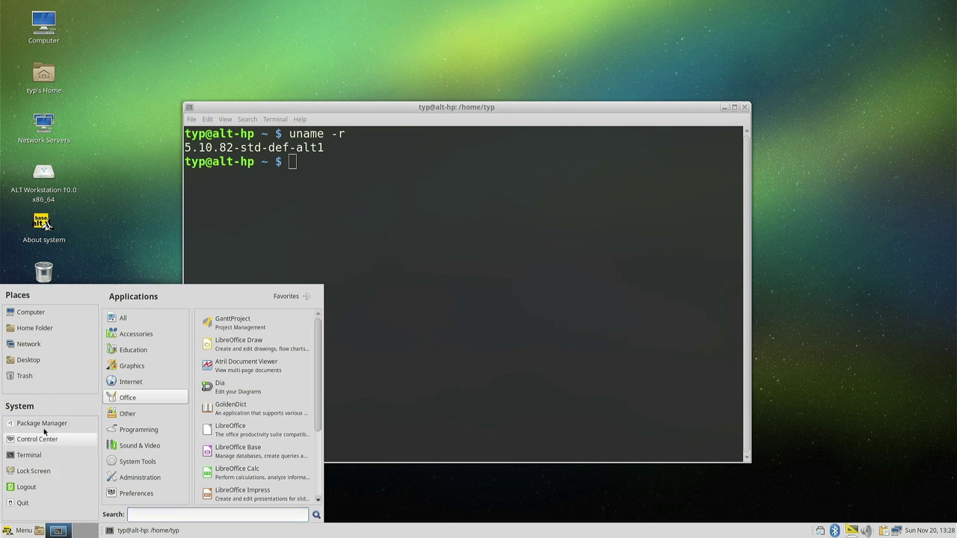
click(42, 425)
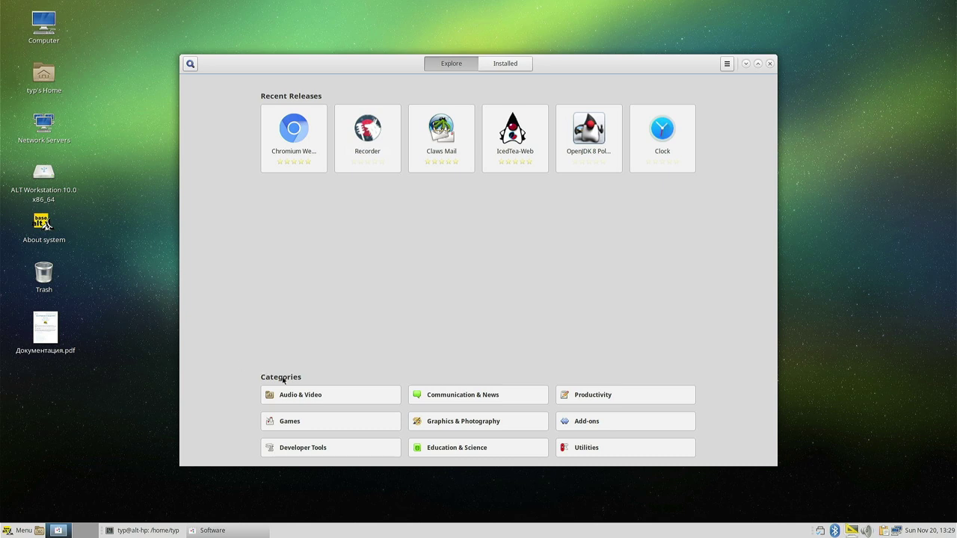
click(311, 398)
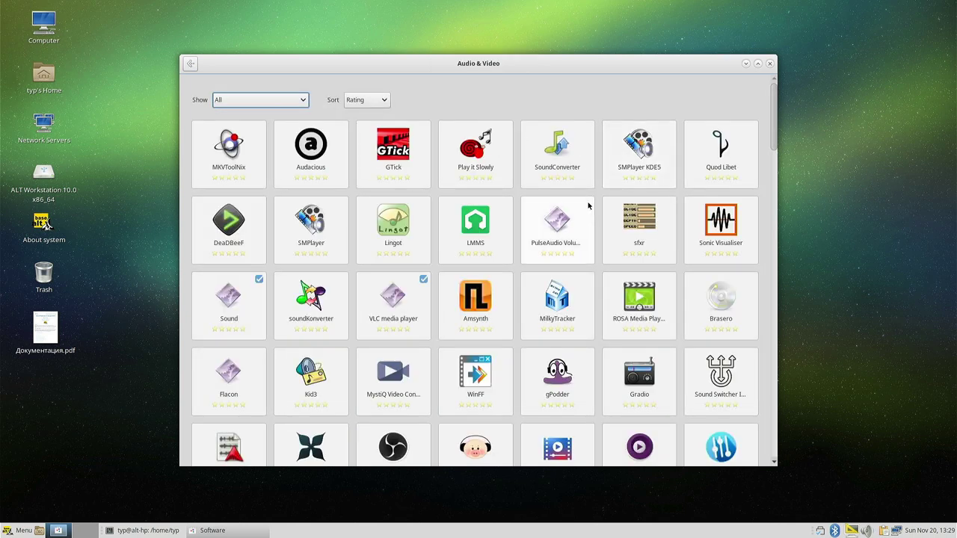
scroll(591, 205, down, 2)
scroll(593, 203, down, 6)
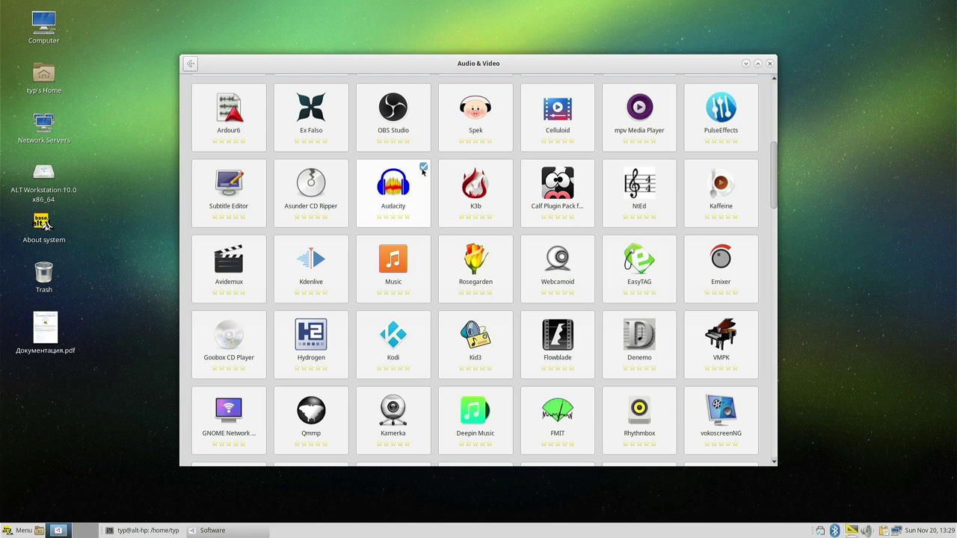
scroll(553, 254, down, 5)
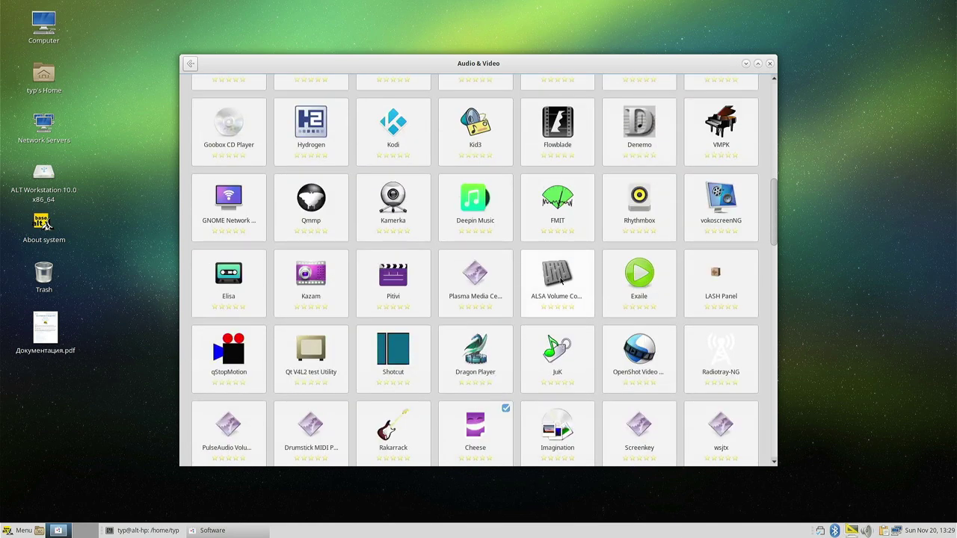
scroll(562, 277, up, 10)
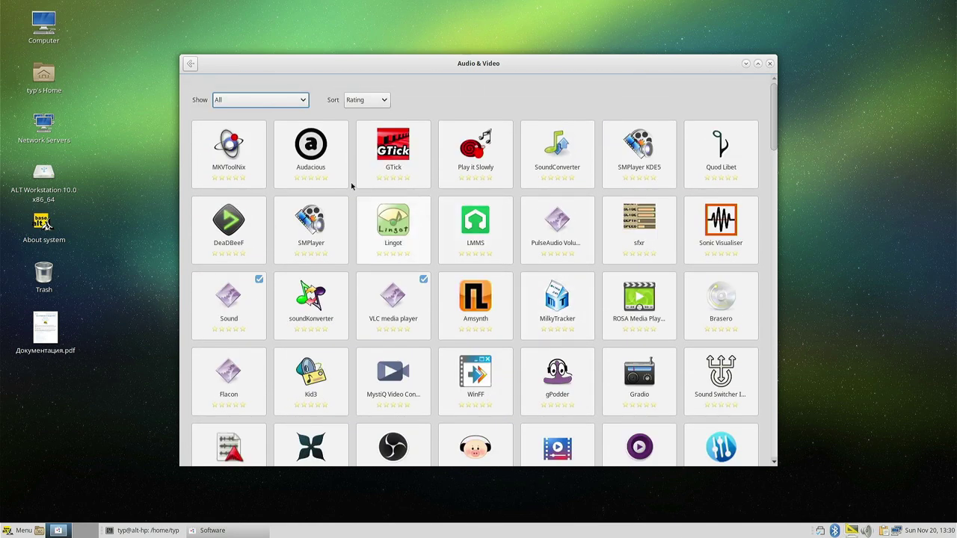
click(193, 66)
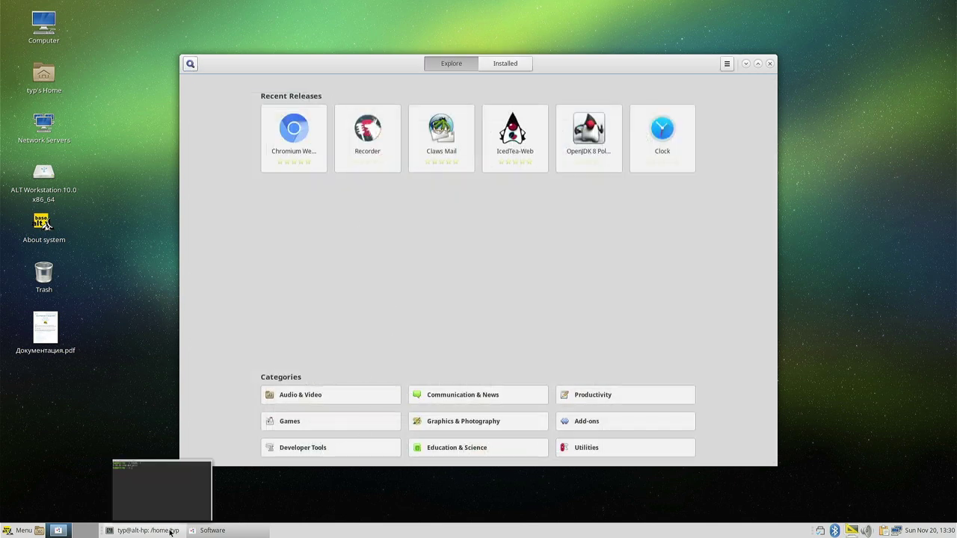
Step: Run flatpak in the terminal to confirm the command is not found
click(170, 531)
text(flatpak)
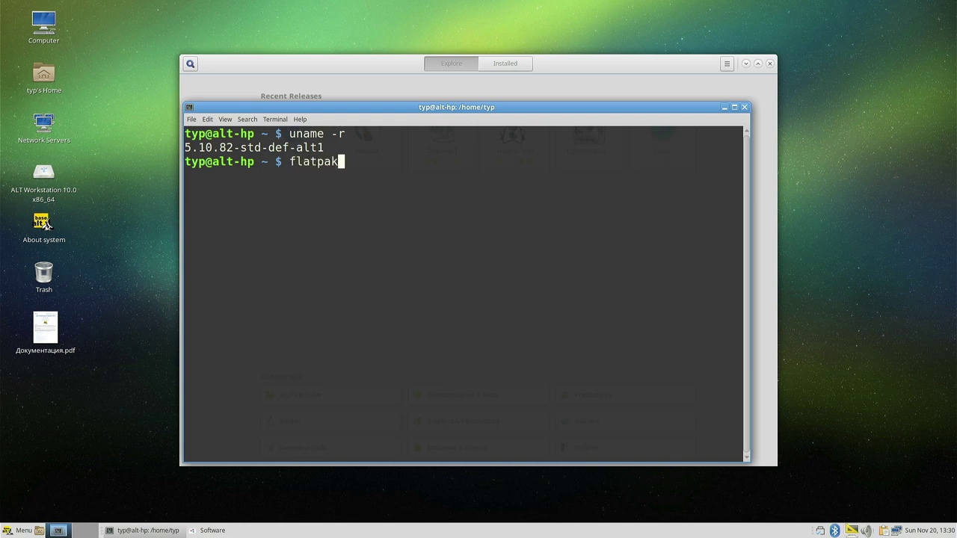
key(Return)
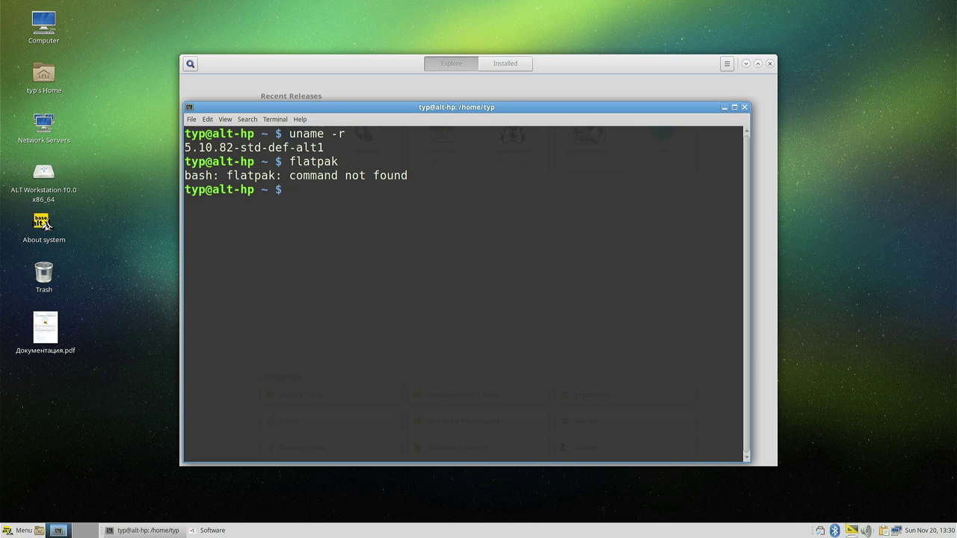
Step: Install flatpak with sudo apt-get install flatpak, then run flatpak again to verify
text(sudo apt-get install)
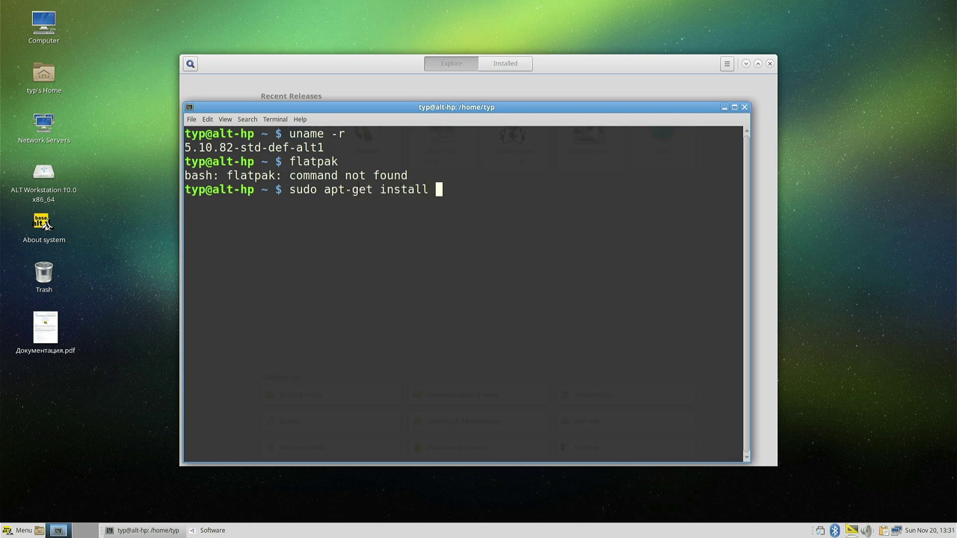
text(flatpak)
key(Return)
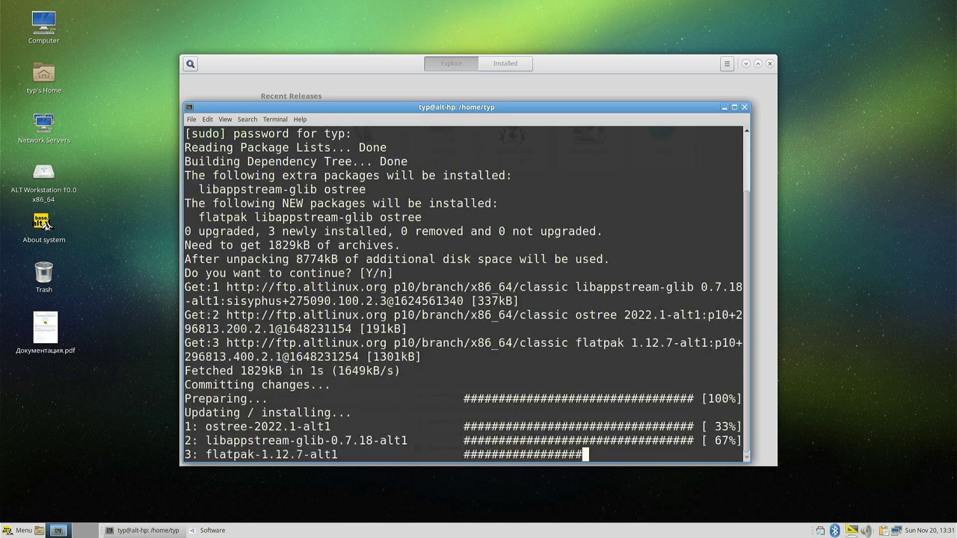
text(flatpak)
key(Return)
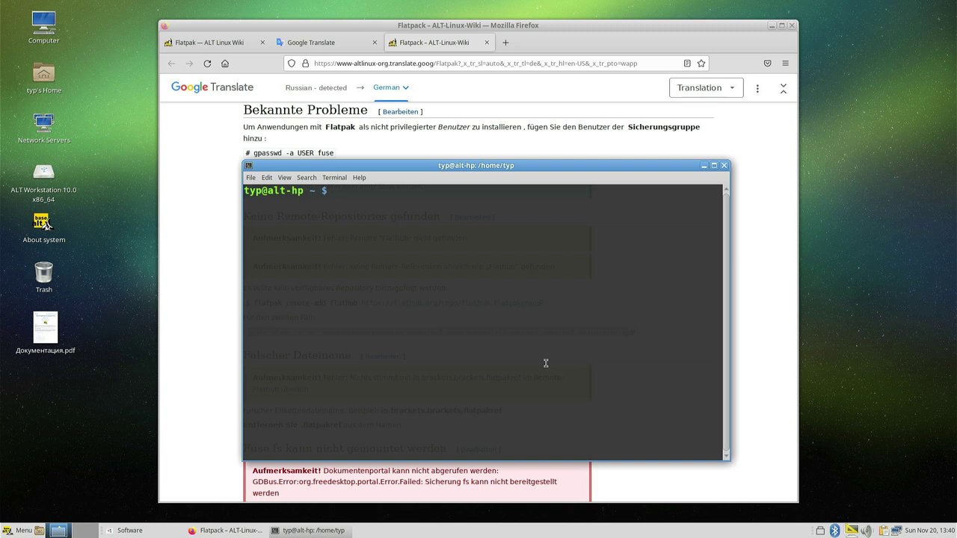
Step: Add the Flathub remote (flathub.flatpakrepo) with sudo flatpak remote-add --user --if-not-exists
text($ flatpak remote-add --user --if-not-exists flathub https://flathub.org/repo/flathub.flatpakrepo)
key(Home)
key(Delete)
key(Delete)
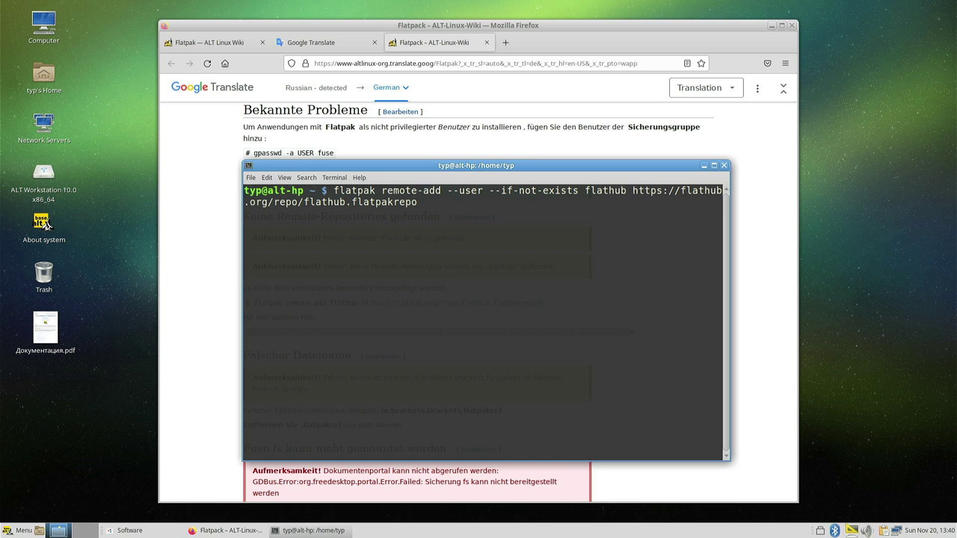
text(sudo)
key(Return)
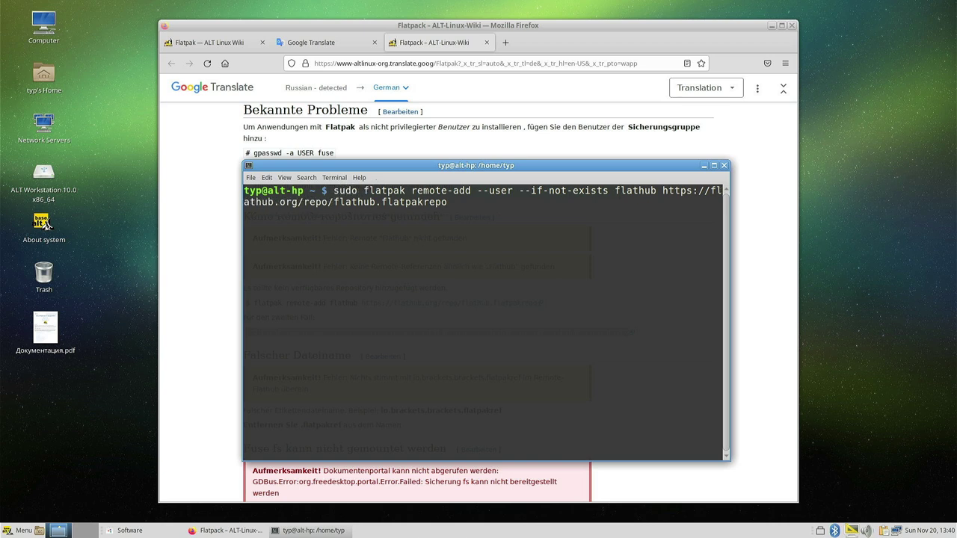
key(Return)
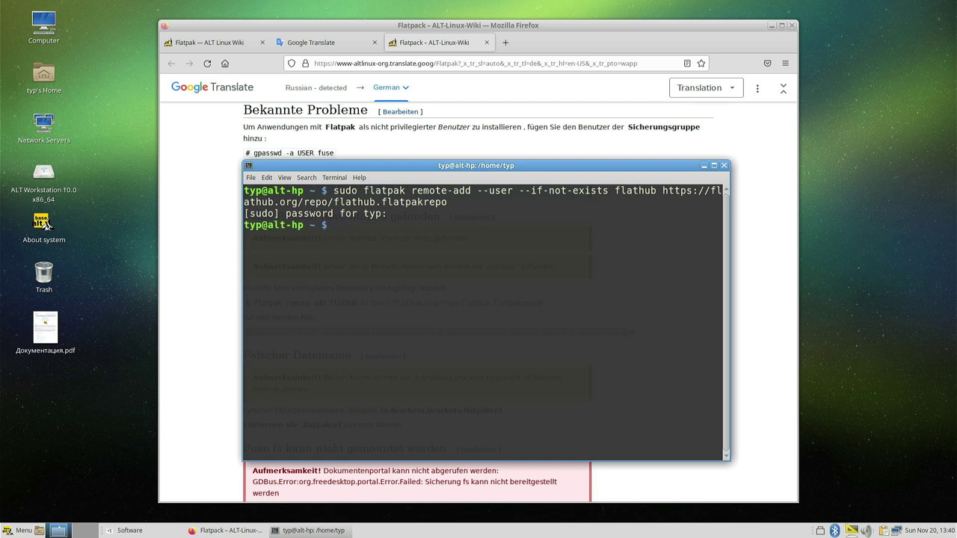
Step: Run flatpak update
text(f)
text(tpak update)
key(Return)
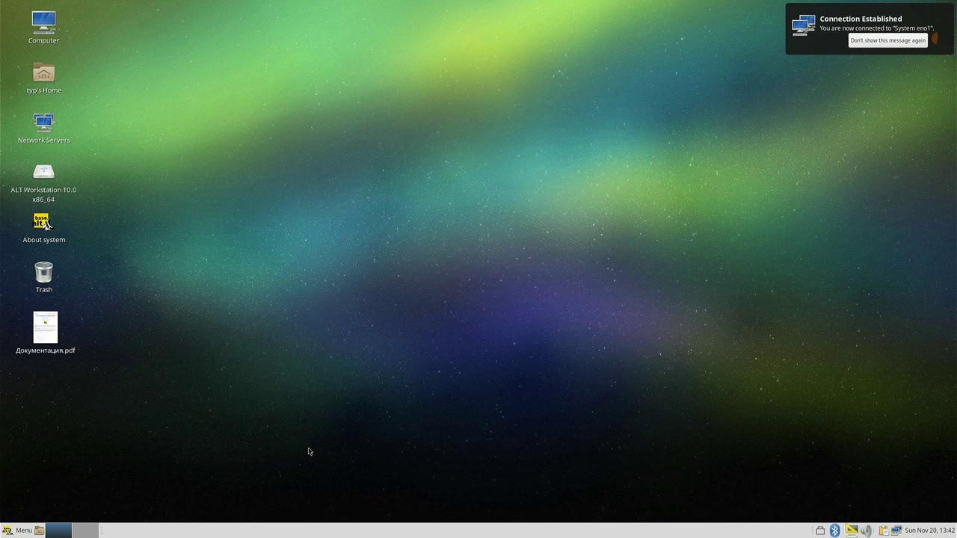
Step: Answer Y to install the required runtime and the Spotify client from Flathub
click(18, 530)
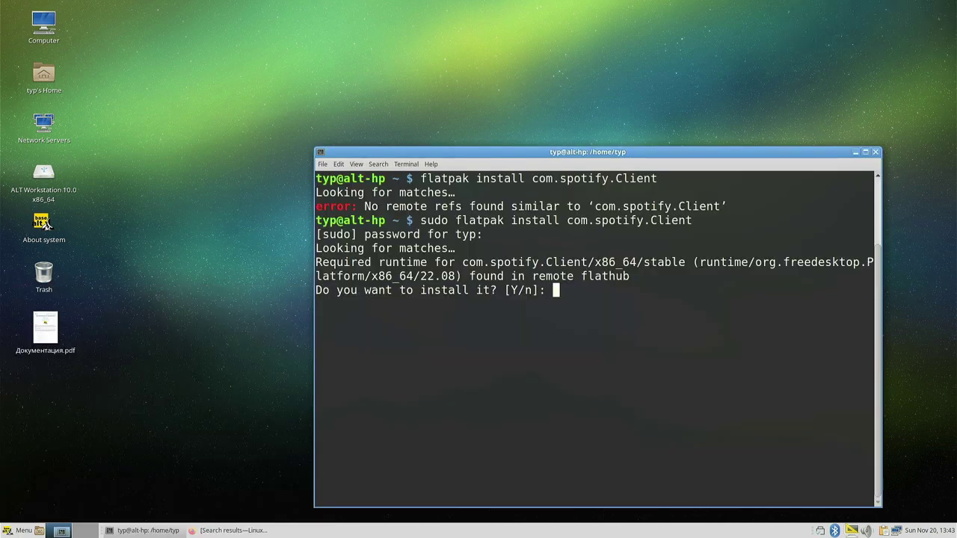
text(Y)
key(Return)
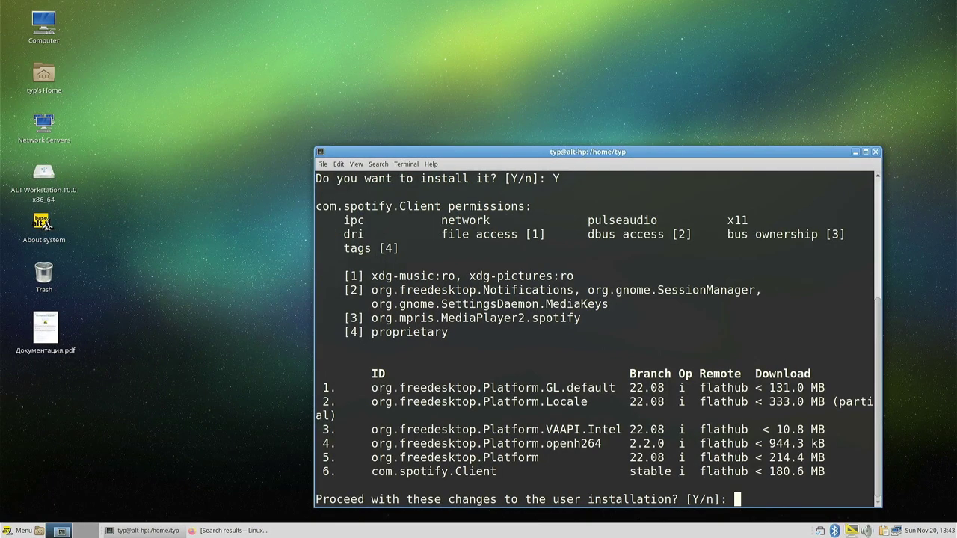
text(Y)
key(Return)
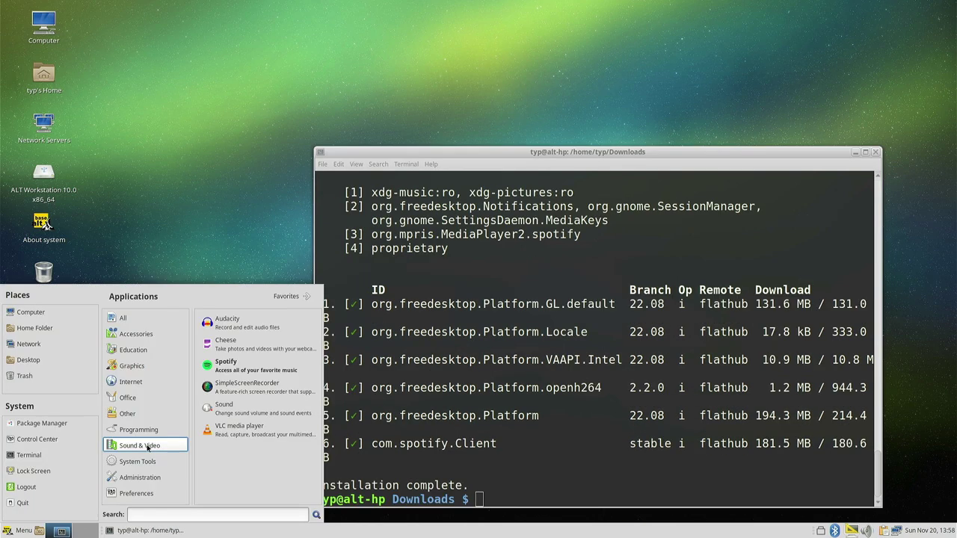
Step: Launch Spotify from the Sound & Video menu, then close its login window
click(221, 366)
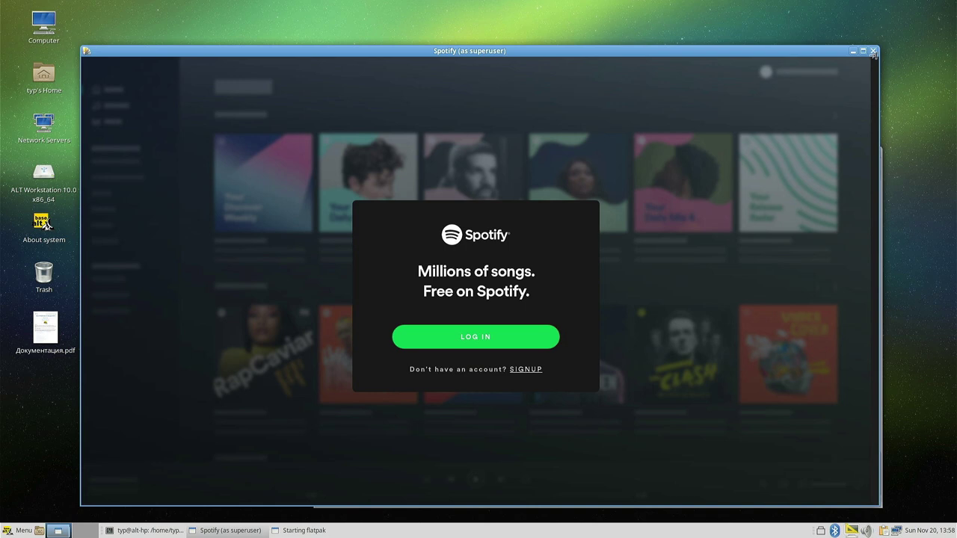
click(873, 51)
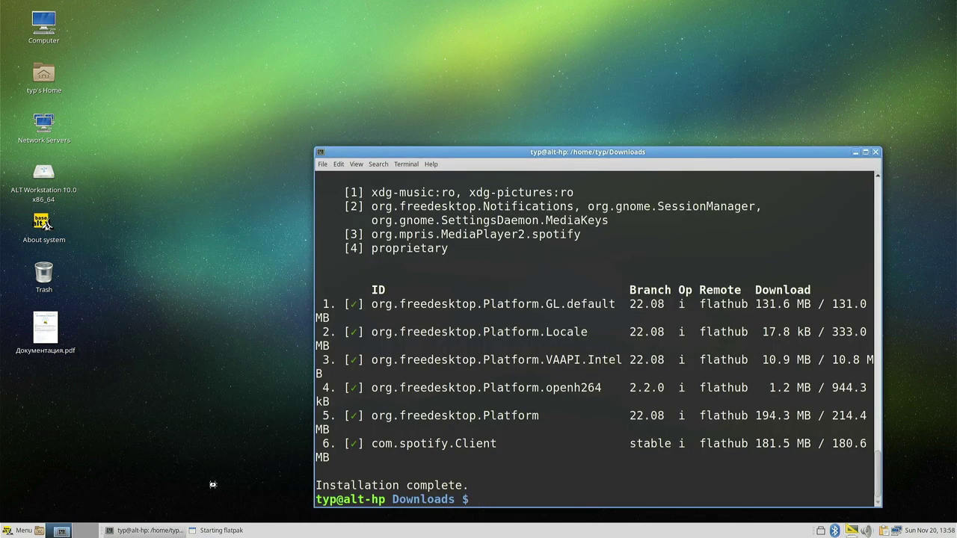
click(19, 530)
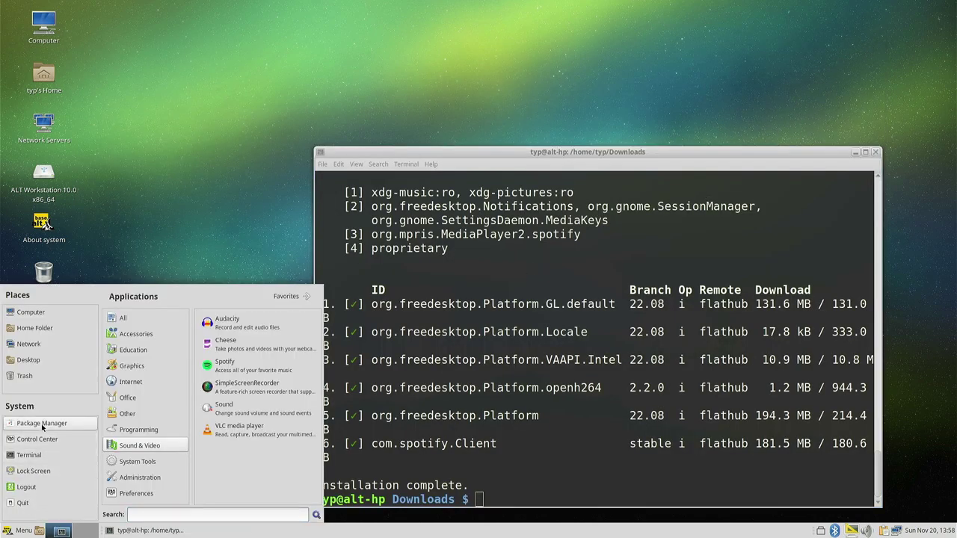
Step: Launch Software and open Steam's details page from the featured banner
click(43, 425)
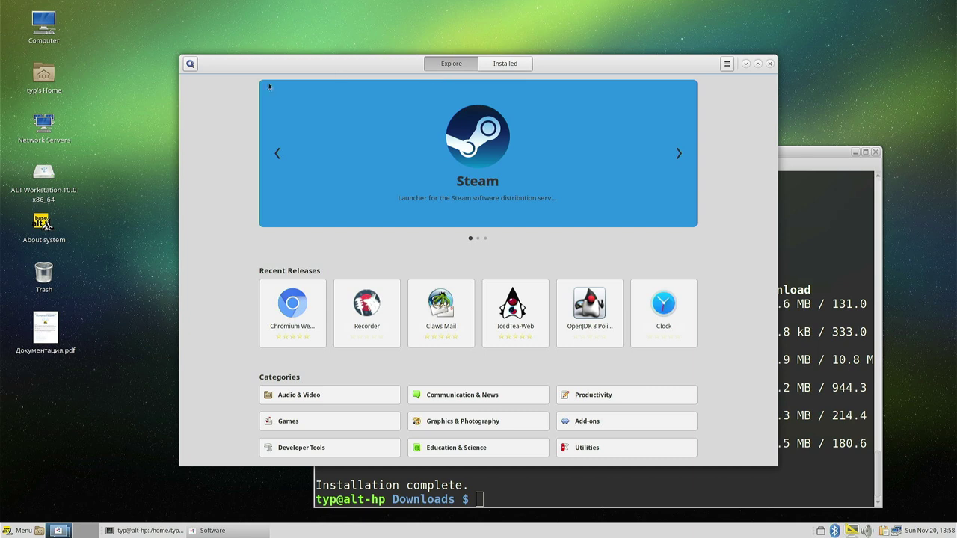
click(678, 154)
click(680, 154)
click(686, 155)
click(480, 168)
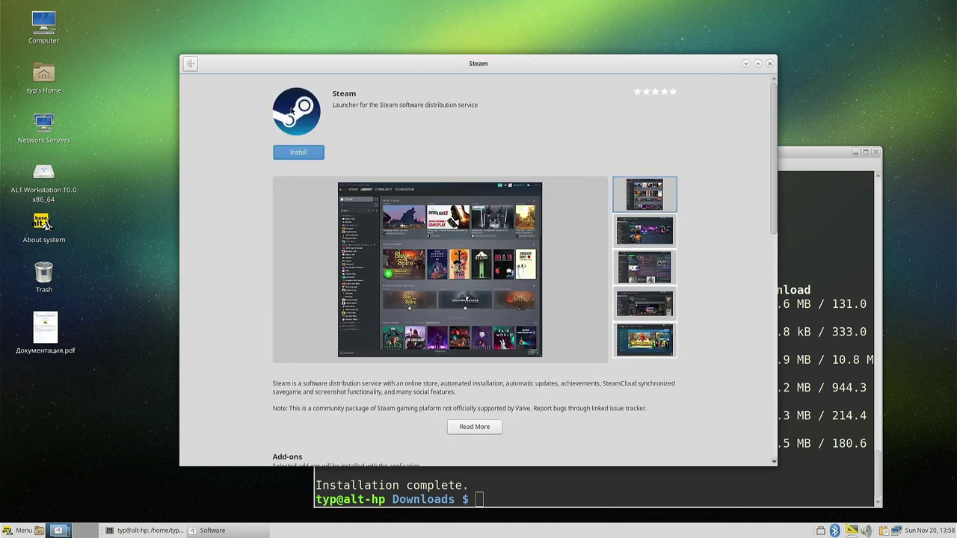
Step: Review Steam's add-ons and its dl.flathub.org source, then return to Explore
scroll(486, 235, down, 8)
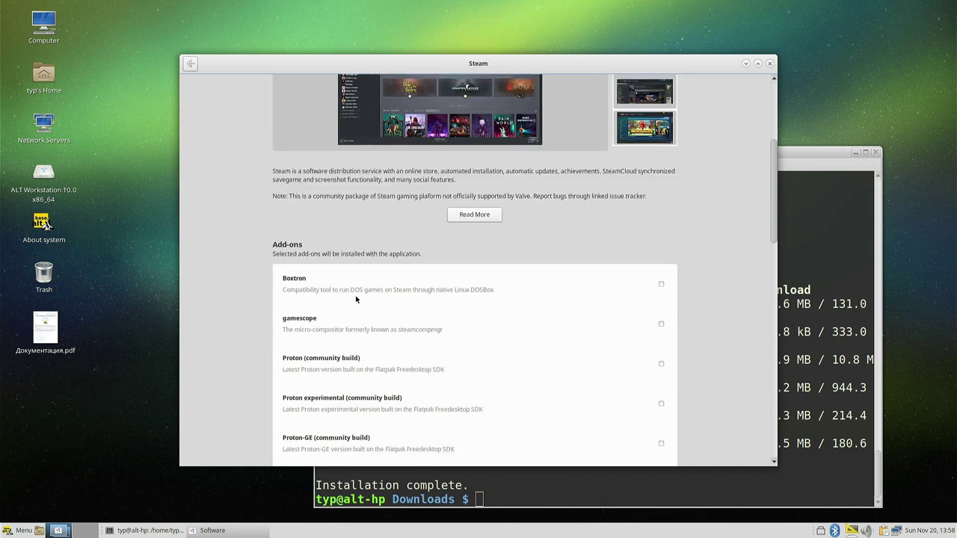
scroll(242, 296, down, 4)
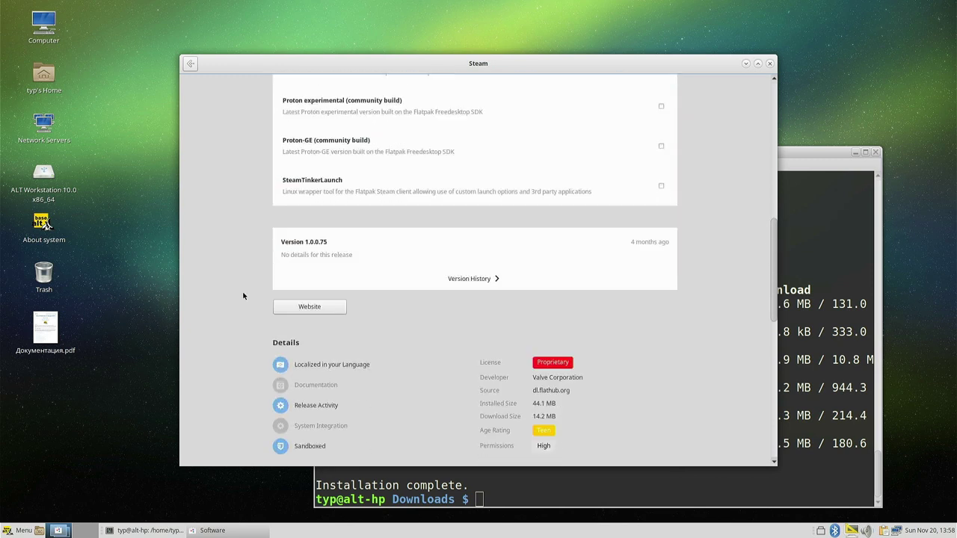
scroll(256, 296, down, 2)
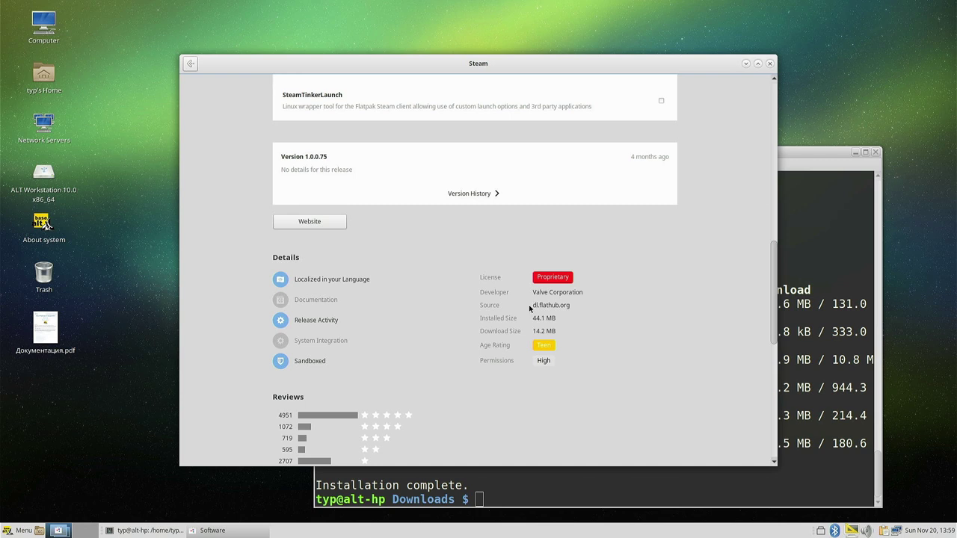
drag(533, 304, 581, 304)
scroll(581, 324, up, 10)
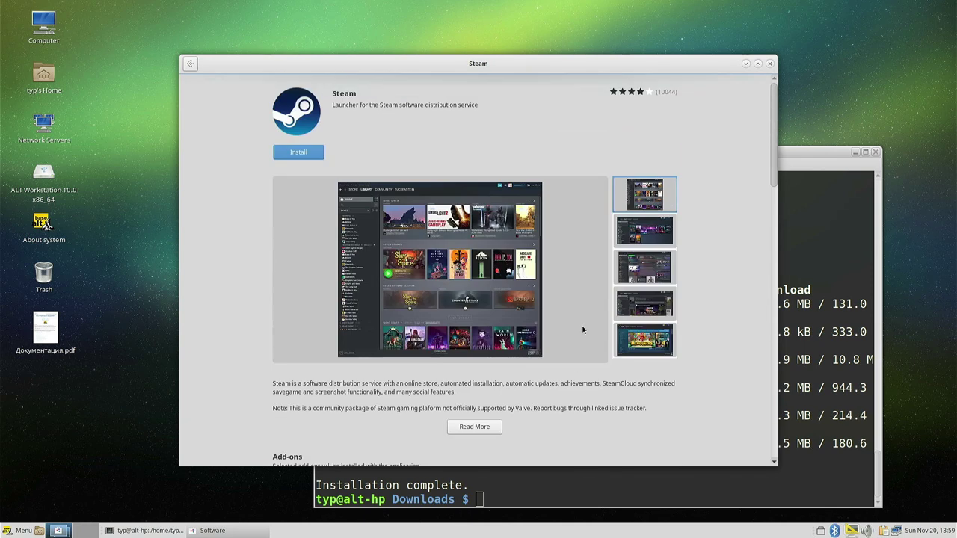
click(190, 64)
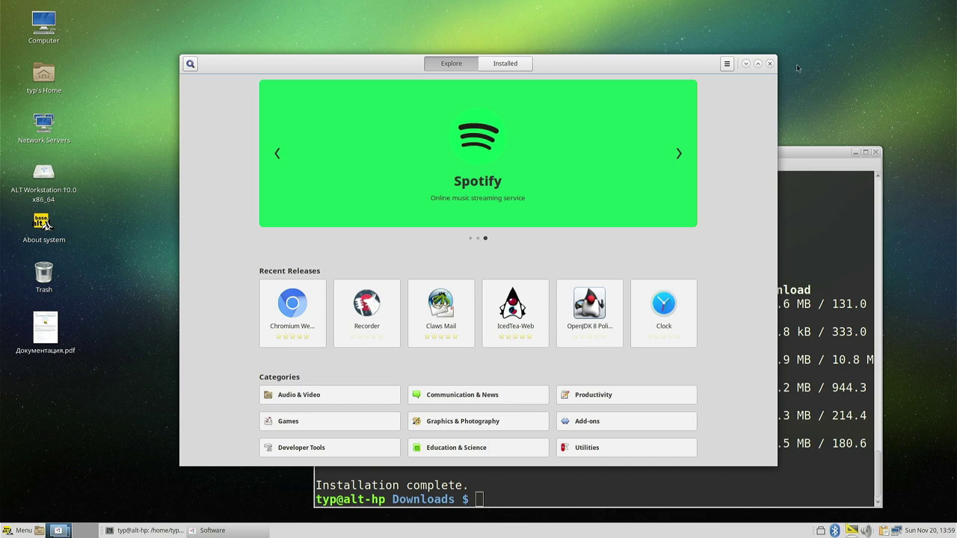